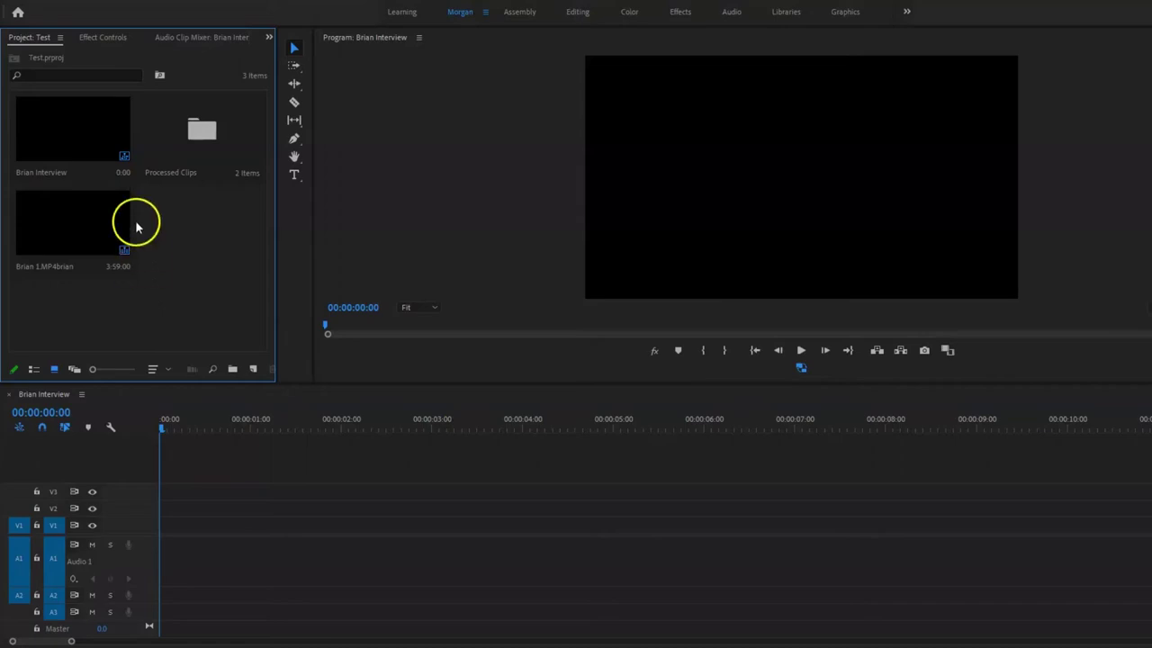
Step: Place the 3:59:00 multicam interview clip at the start of the empty sequence, keeping the existing sequence settings
click(72, 225)
drag(70, 224, 84, 225)
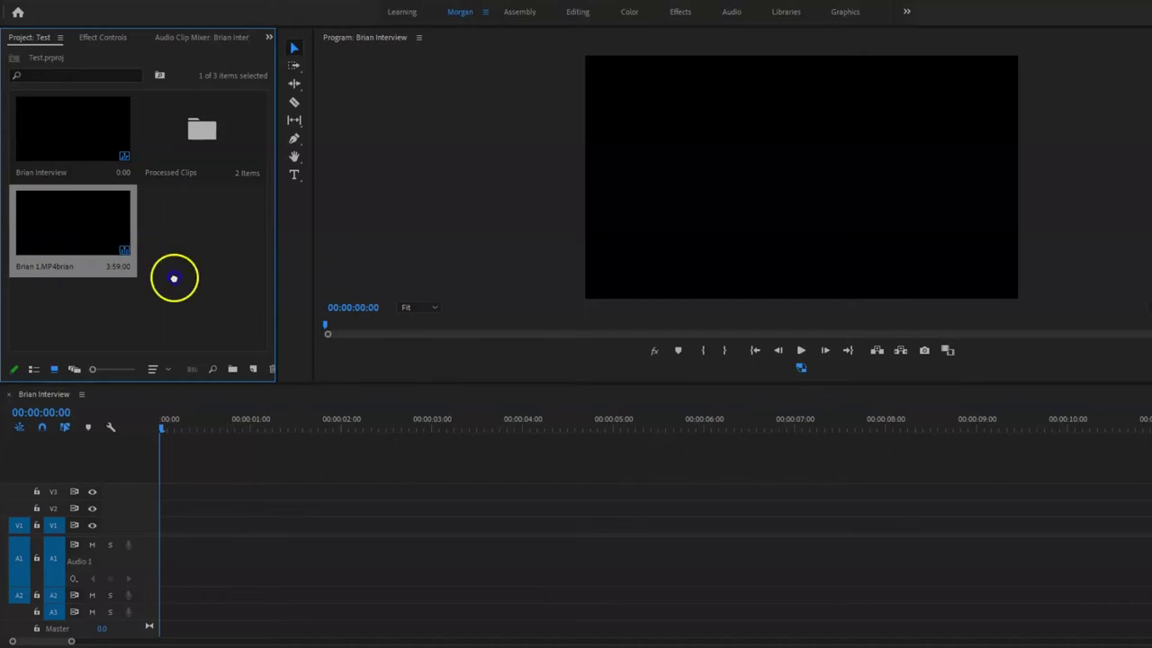
drag(173, 278, 167, 553)
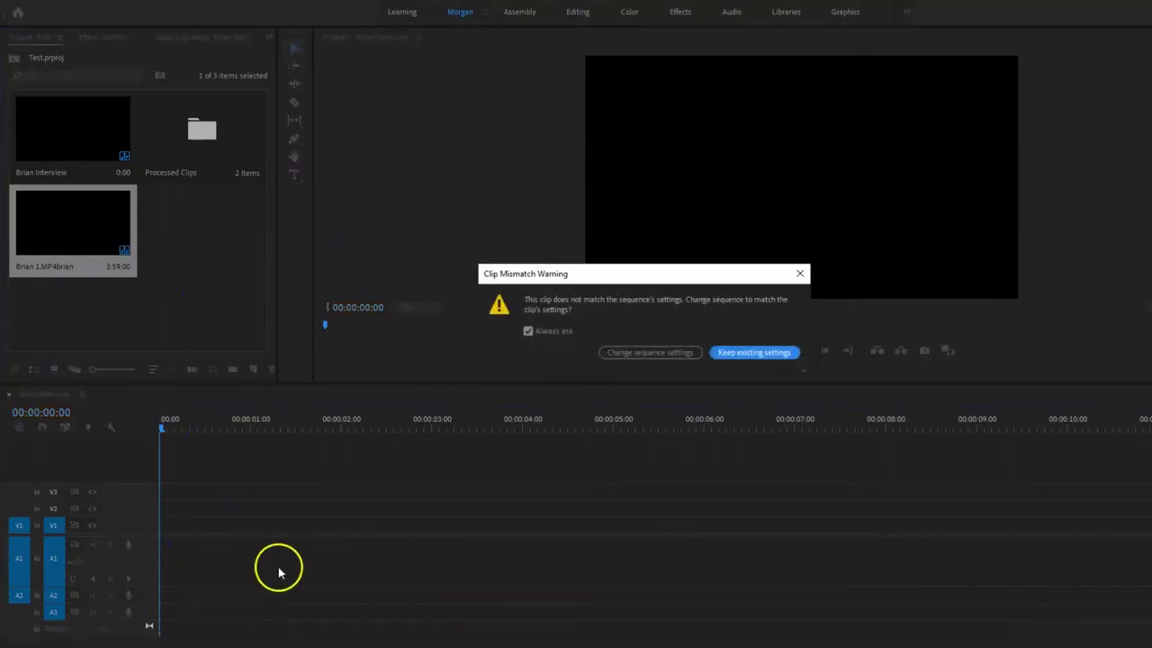
click(759, 351)
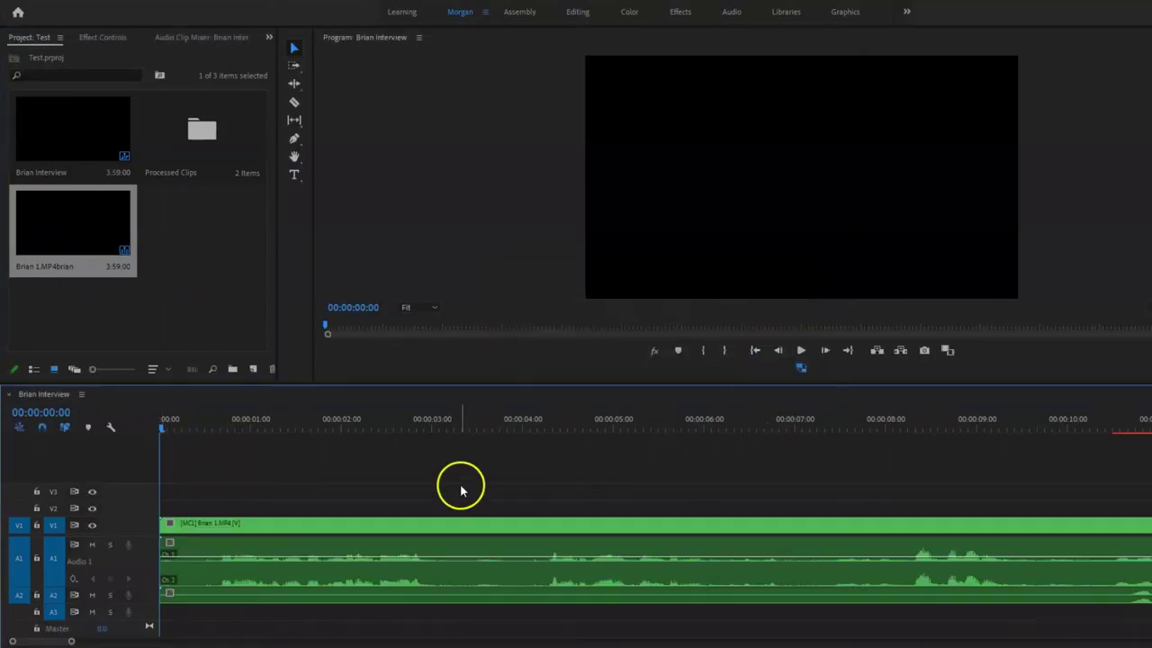
Step: Show the whole clip in the timeline and move the playhead to 00:00:23:07
key(minus)
key(minus)
key(minus)
key(minus)
key(minus)
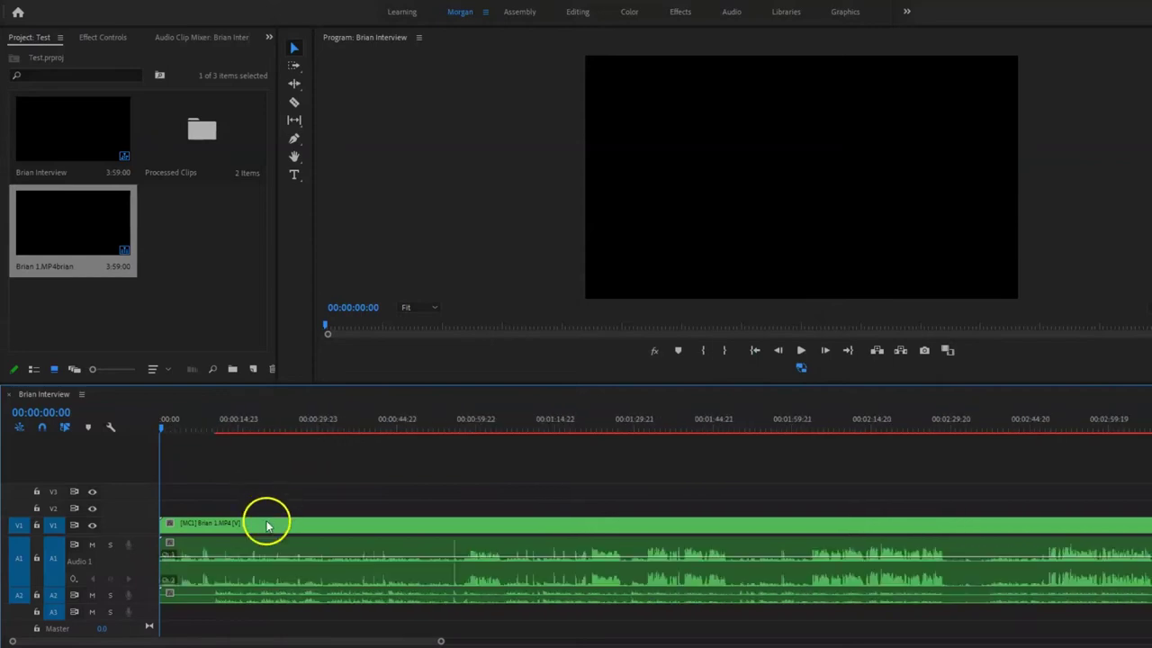
key(minus)
key(minus)
key(minus)
key(minus)
key(minus)
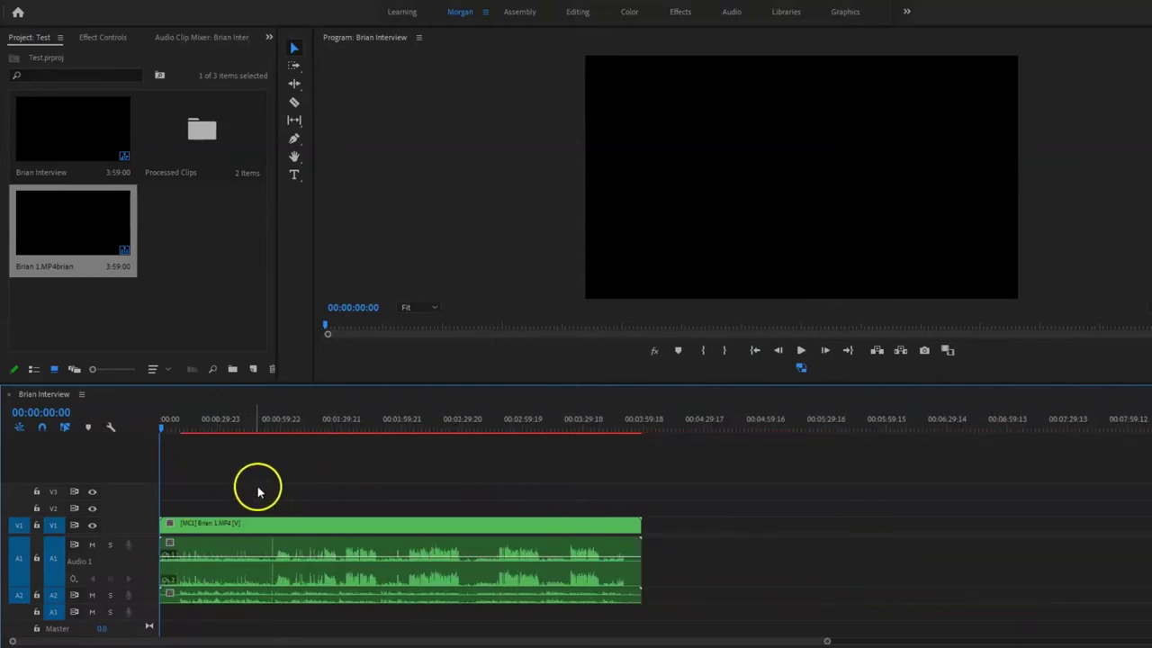
click(196, 427)
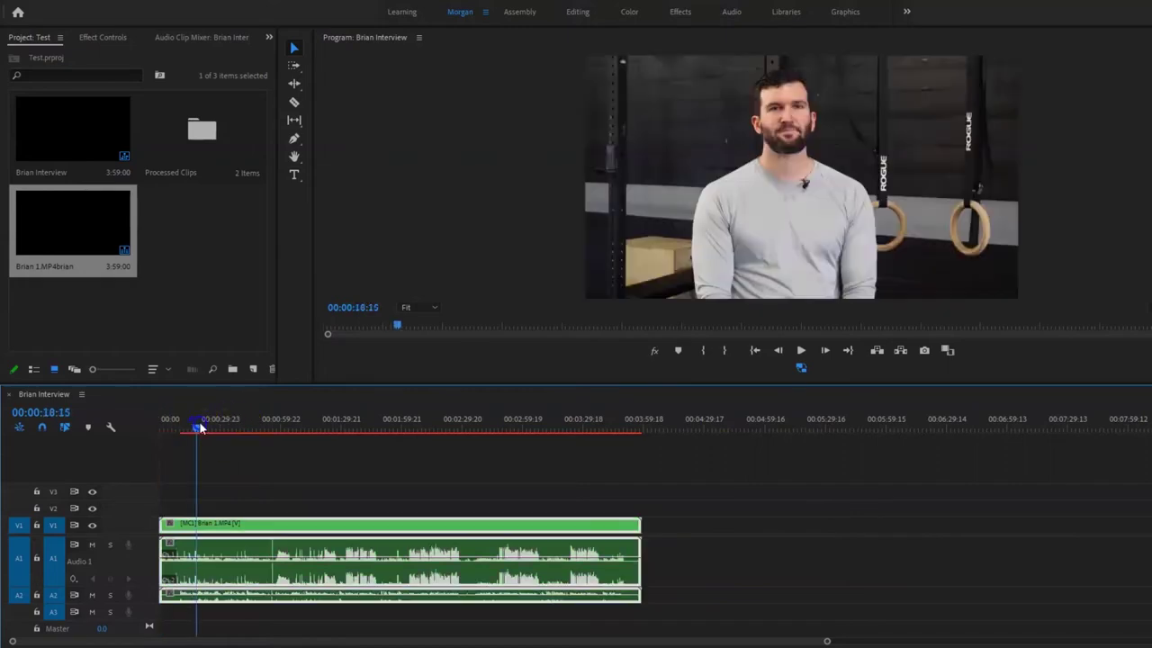
drag(199, 428, 208, 428)
Step: Increase the height of the Audio 1 track slightly and zoom in on the opening waveform
scroll(180, 573, up, 2)
scroll(135, 567, up, 3)
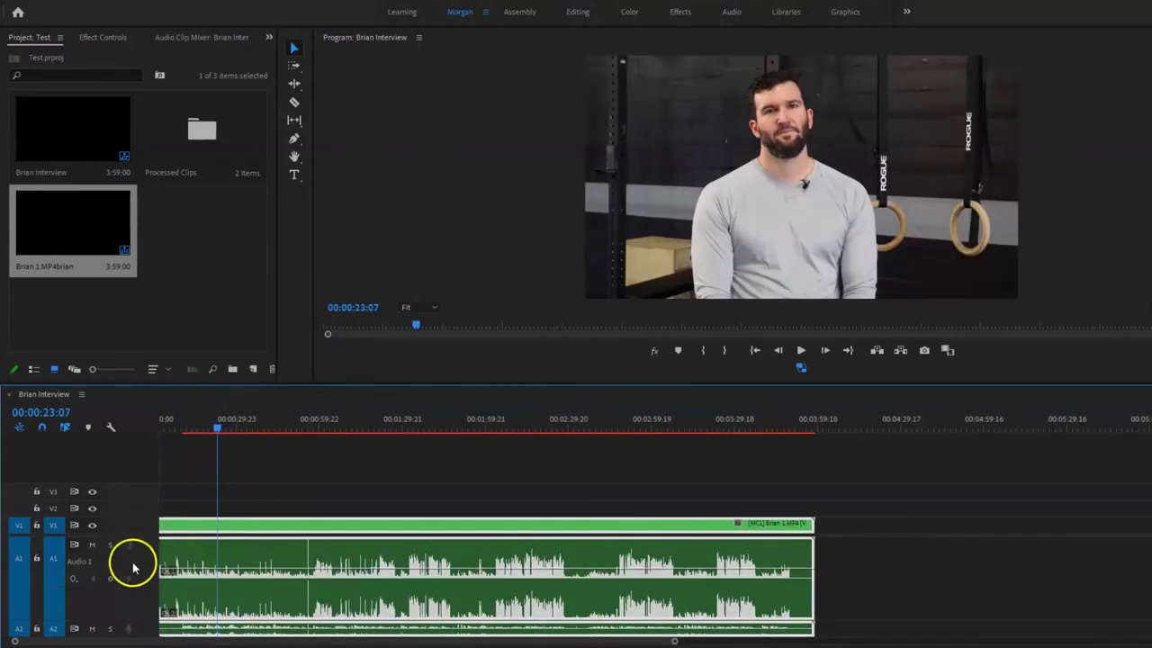
scroll(135, 567, down, 4)
key(equal)
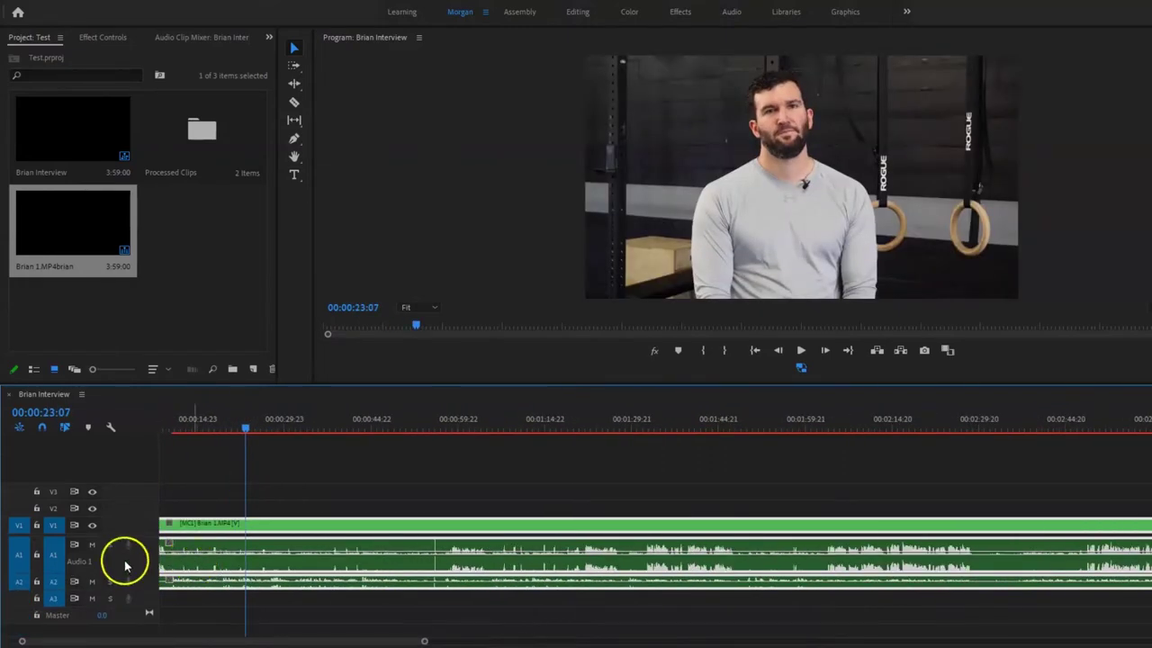
scroll(135, 561, up, 4)
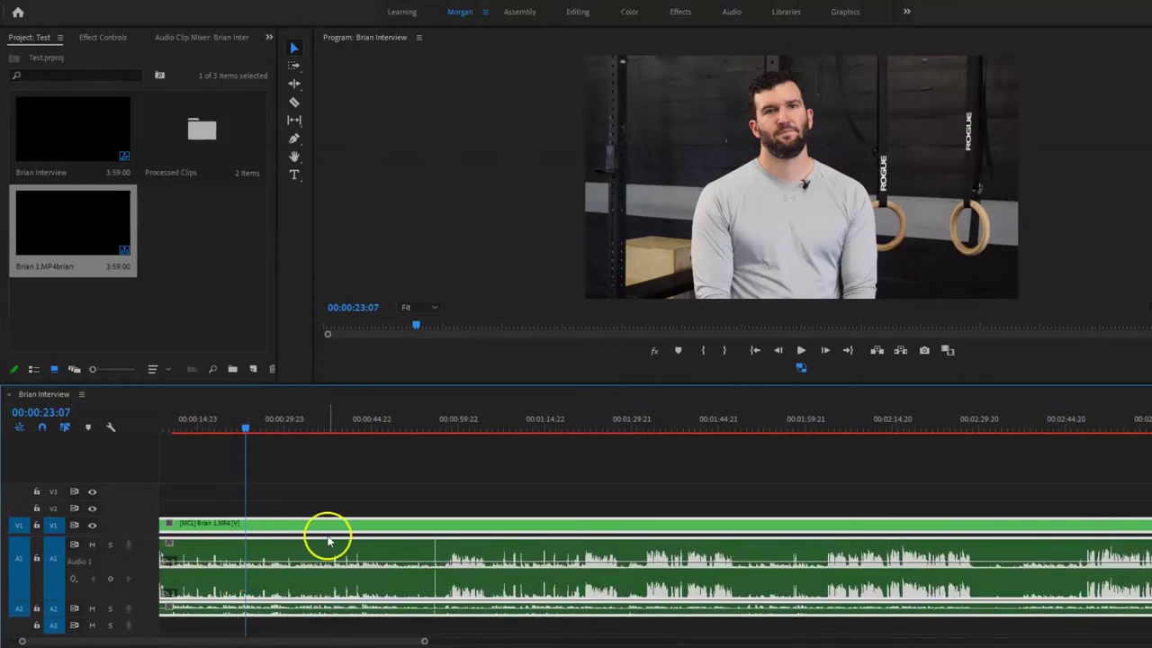
Step: Play the interview from 00:00:55:12 to 00:00:57:08 and mute audio track A2
click(399, 429)
drag(398, 429, 433, 431)
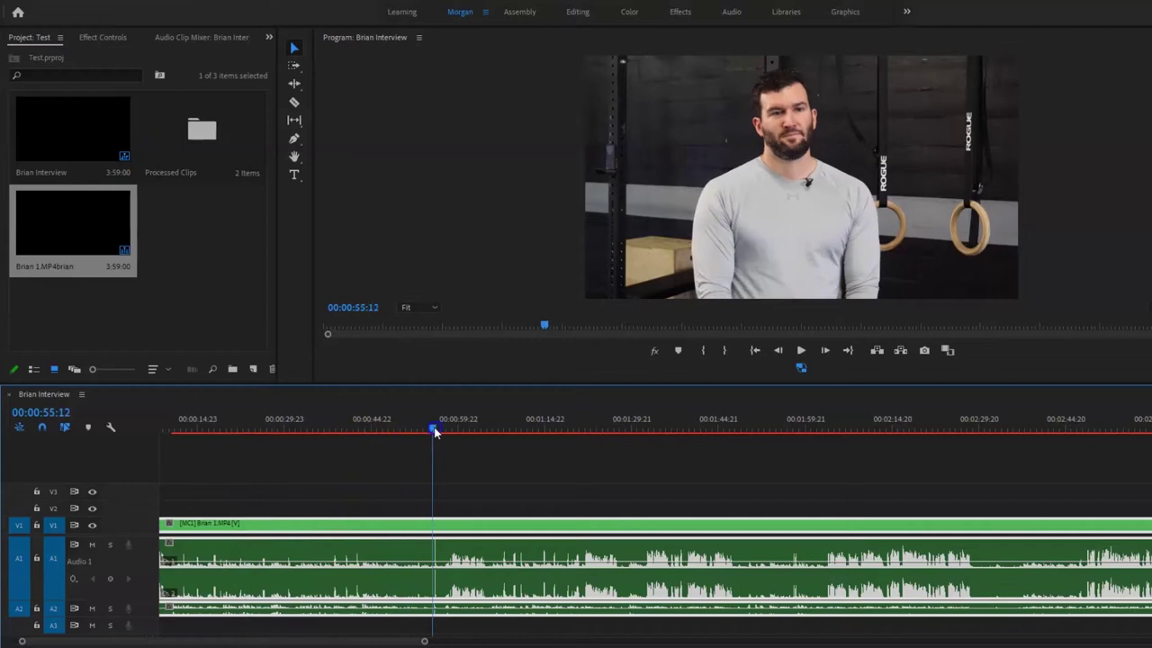
key(space)
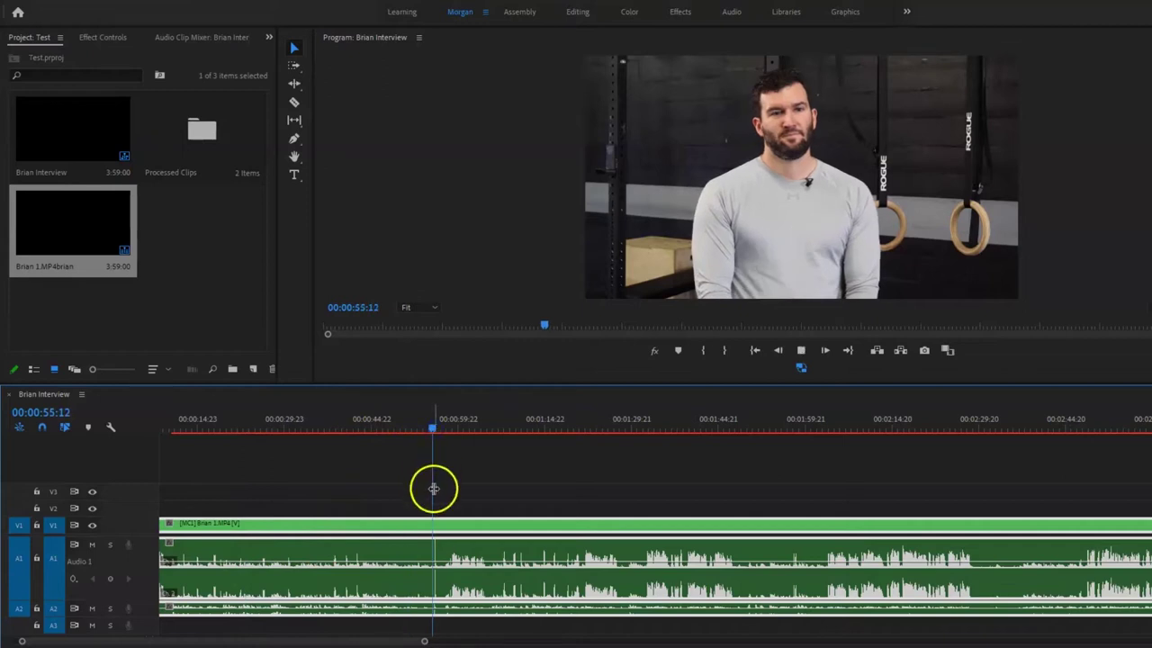
click(92, 610)
key(space)
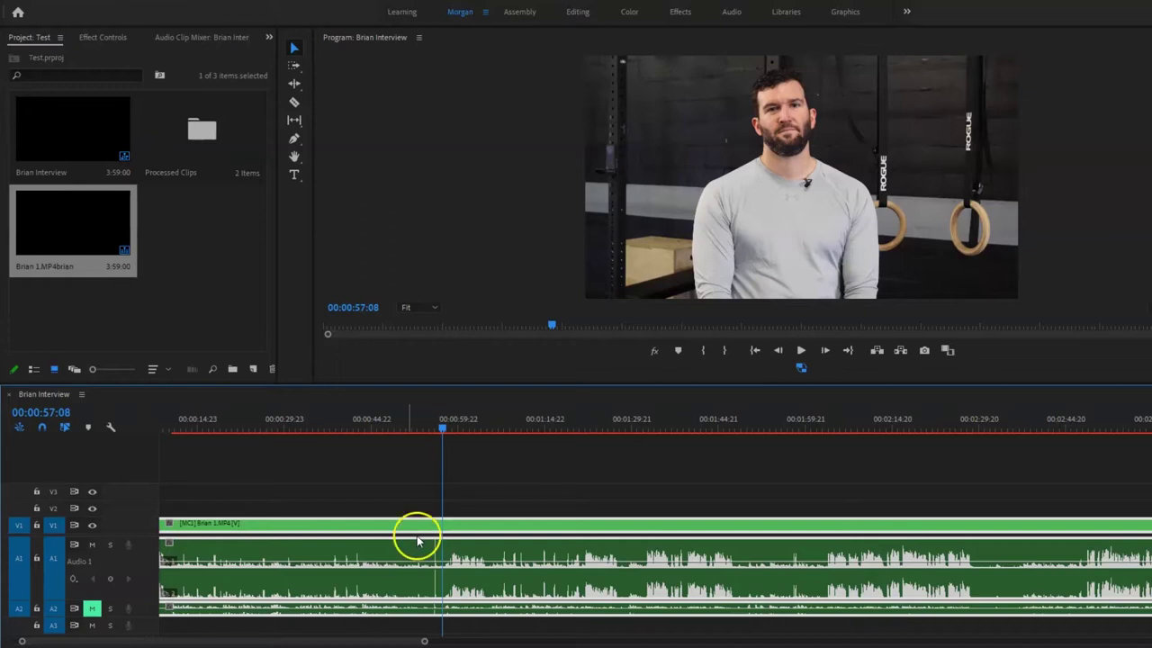
Step: Split the clip at 00:00:57:08 and ripple delete the part before the cut
scroll(440, 567, up, 3)
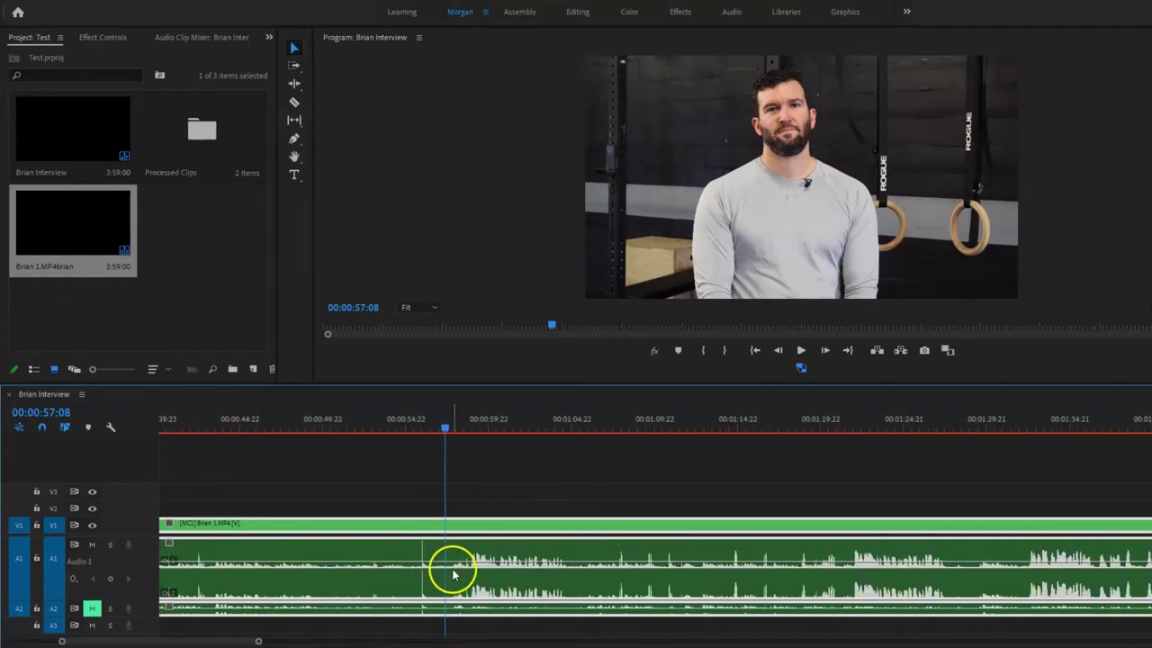
key(ctrl+k)
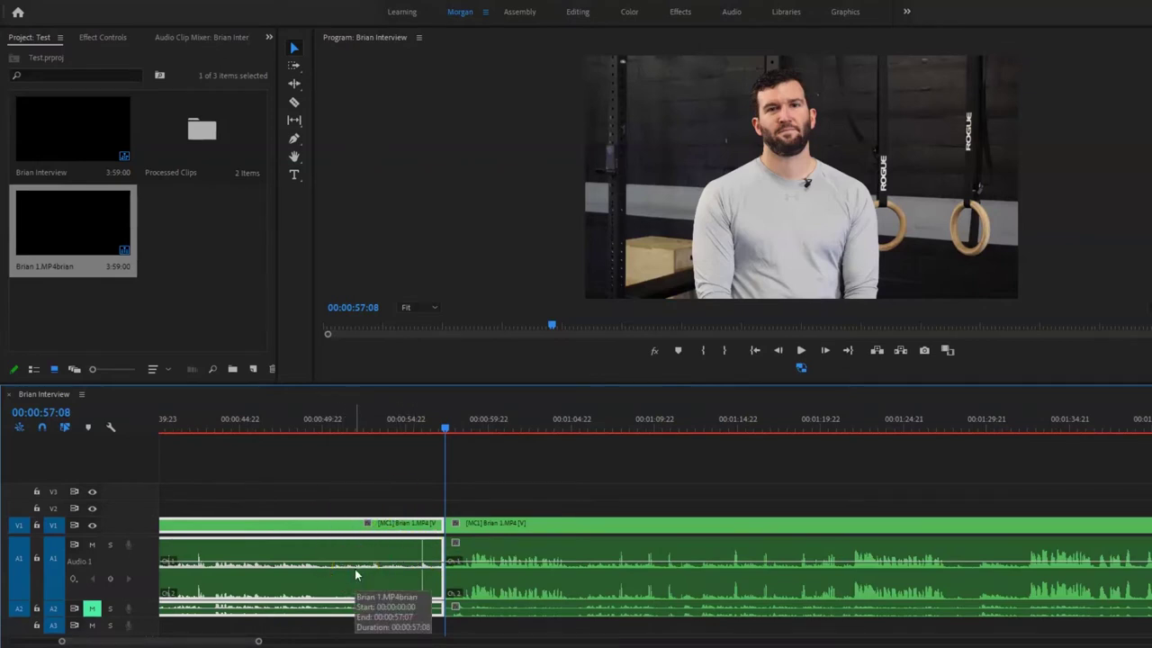
key(shift+Delete)
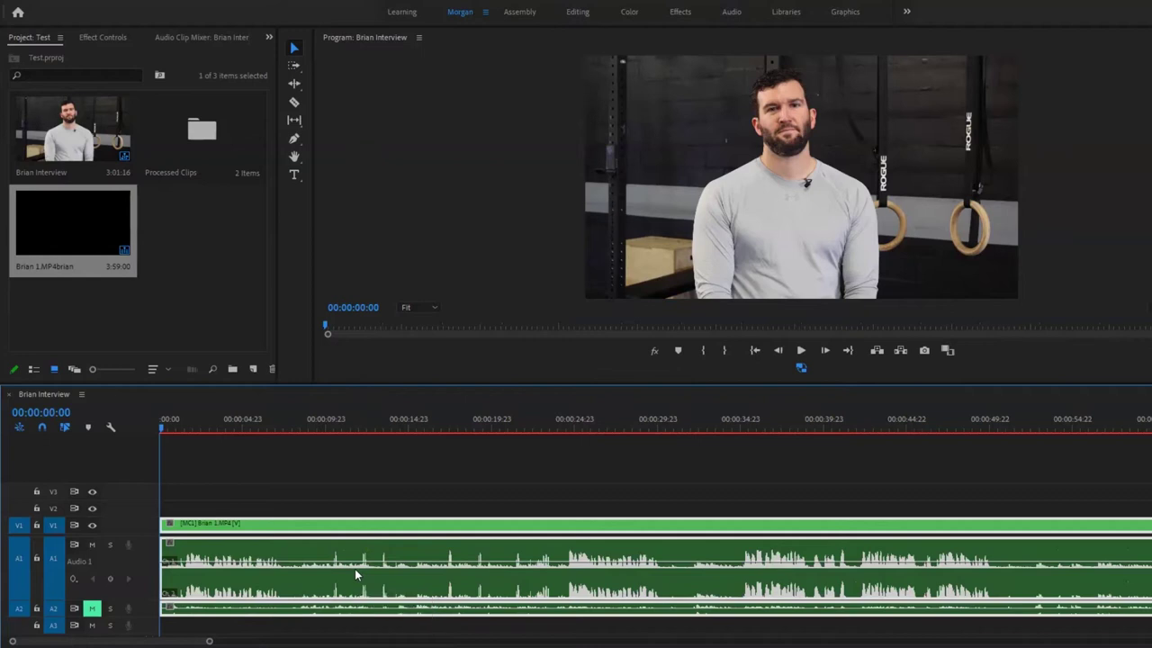
Step: Play the opening of the trimmed clip and scrub ahead to 00:00:24:03 near the next stretch of speech
key(space)
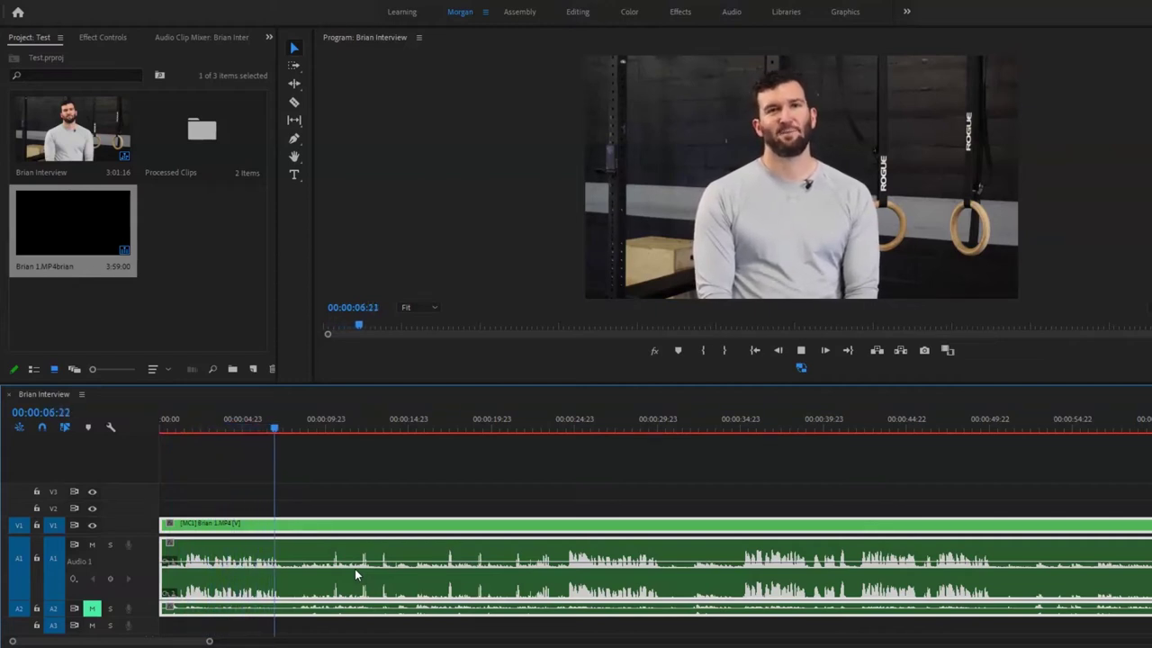
key(space)
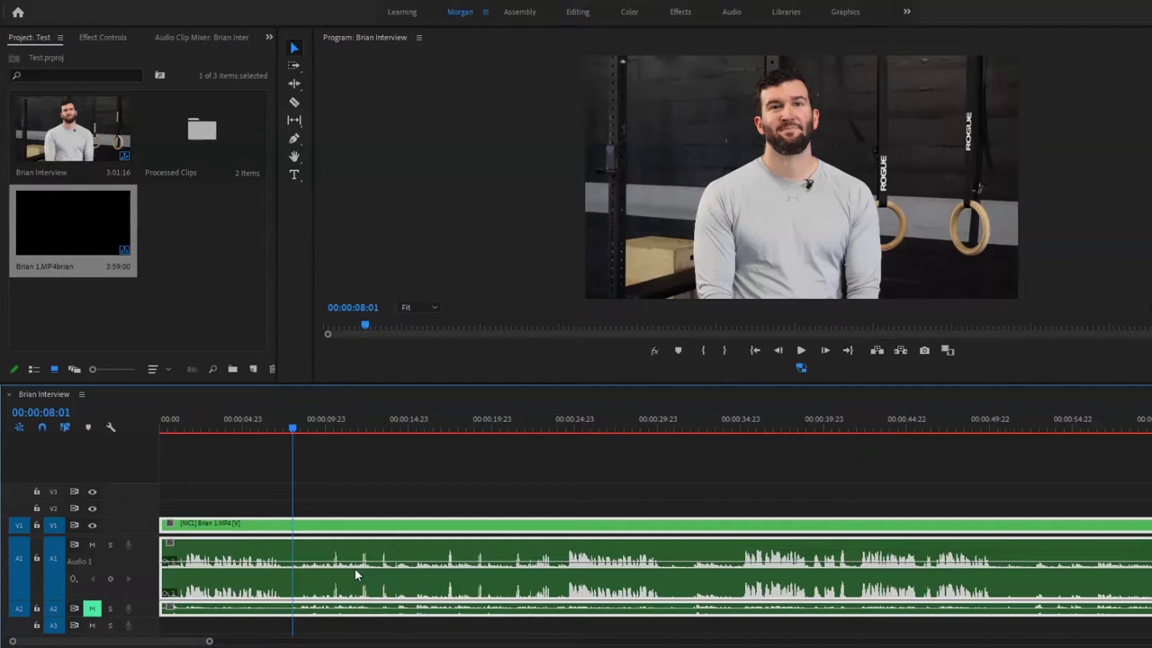
click(334, 429)
drag(334, 429, 560, 423)
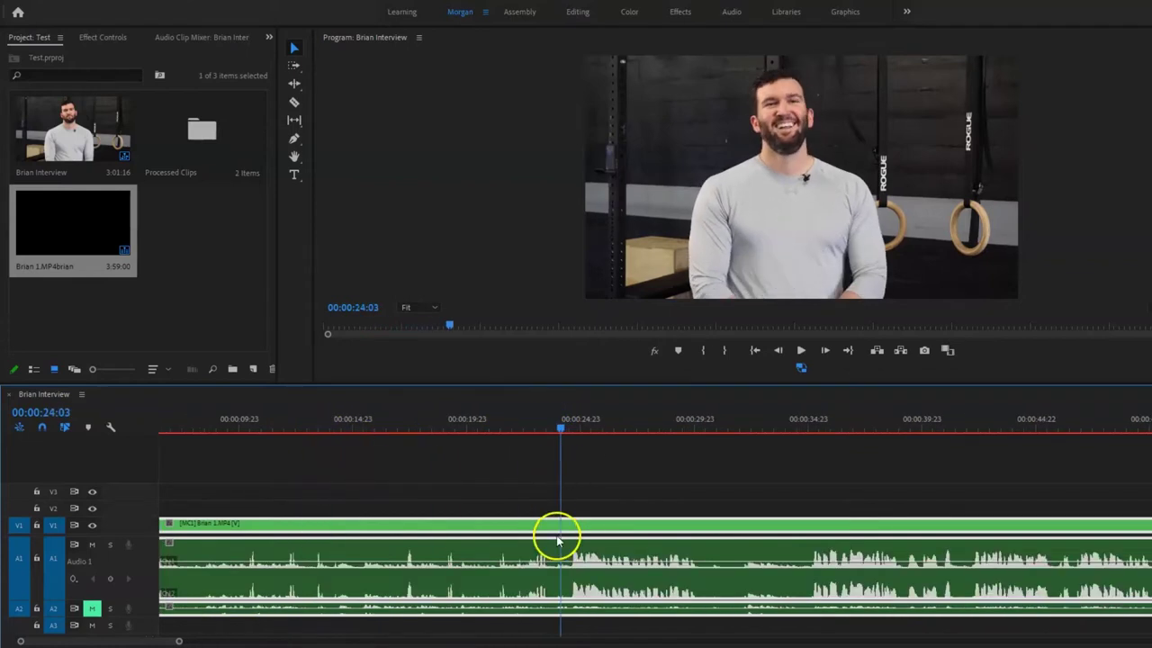
scroll(566, 579, up, 6)
scroll(566, 586, down, 5)
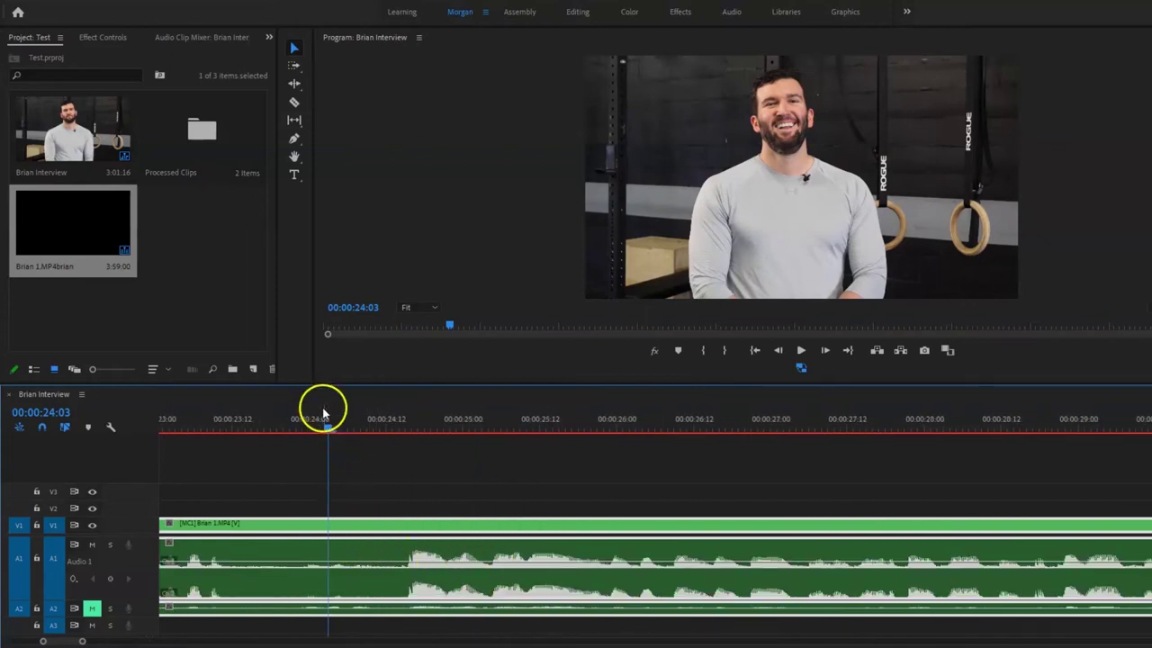
Step: Split the clip at 00:00:24:13, just before the speech starts, and ripple delete everything before the cut
drag(329, 427, 400, 431)
key(Left)
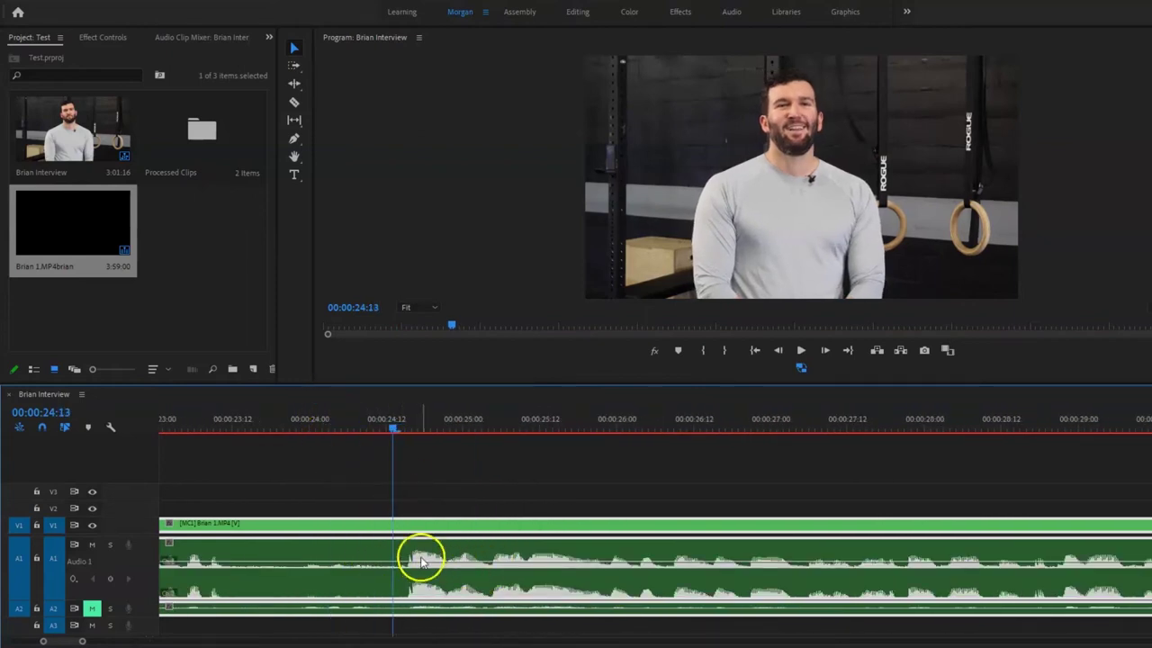
key(Left)
key(Right)
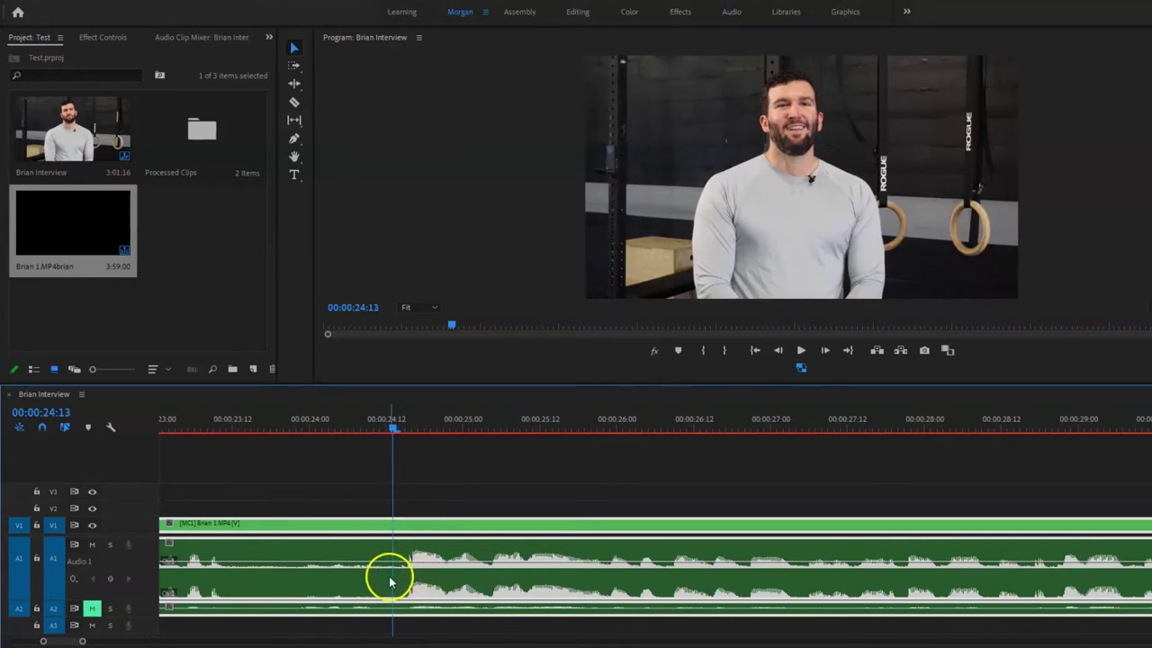
key(ctrl+k)
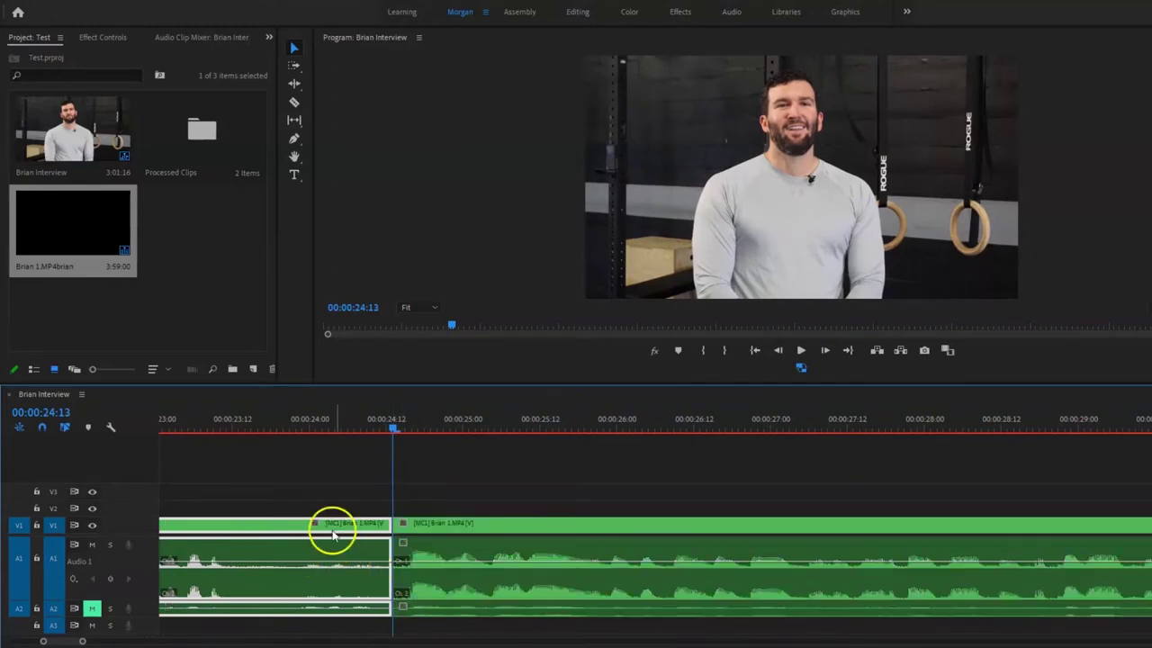
click(309, 571)
key(shift+Delete)
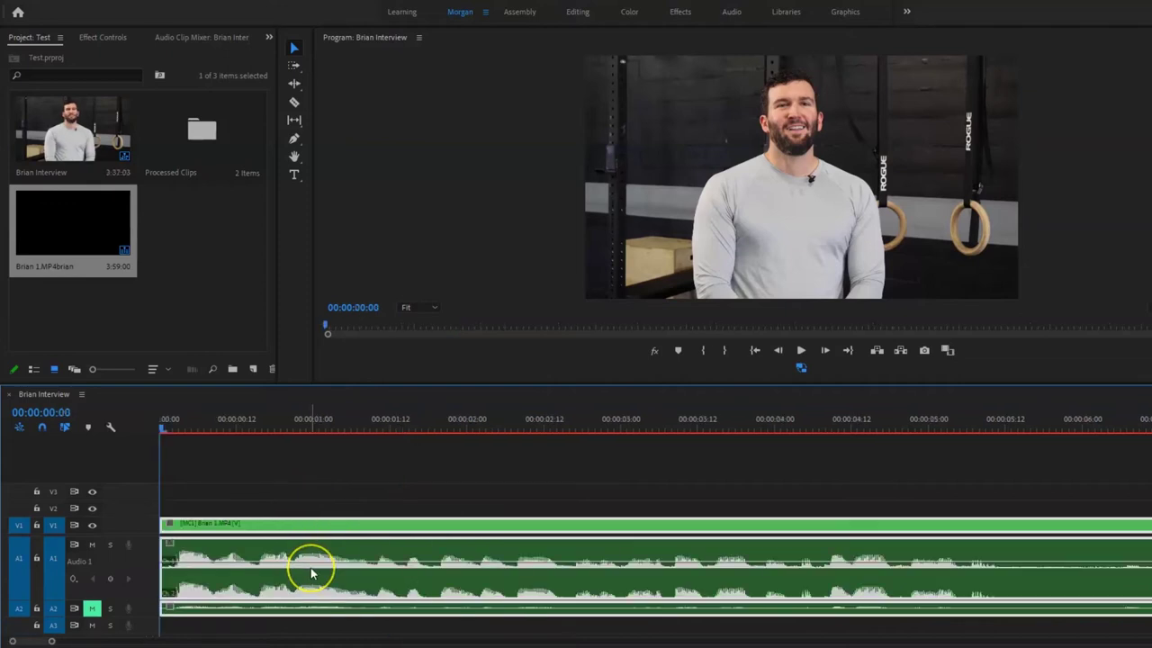
Step: Play the first answer and split the clip at 00:00:05:21, just after the speech ends
key(space)
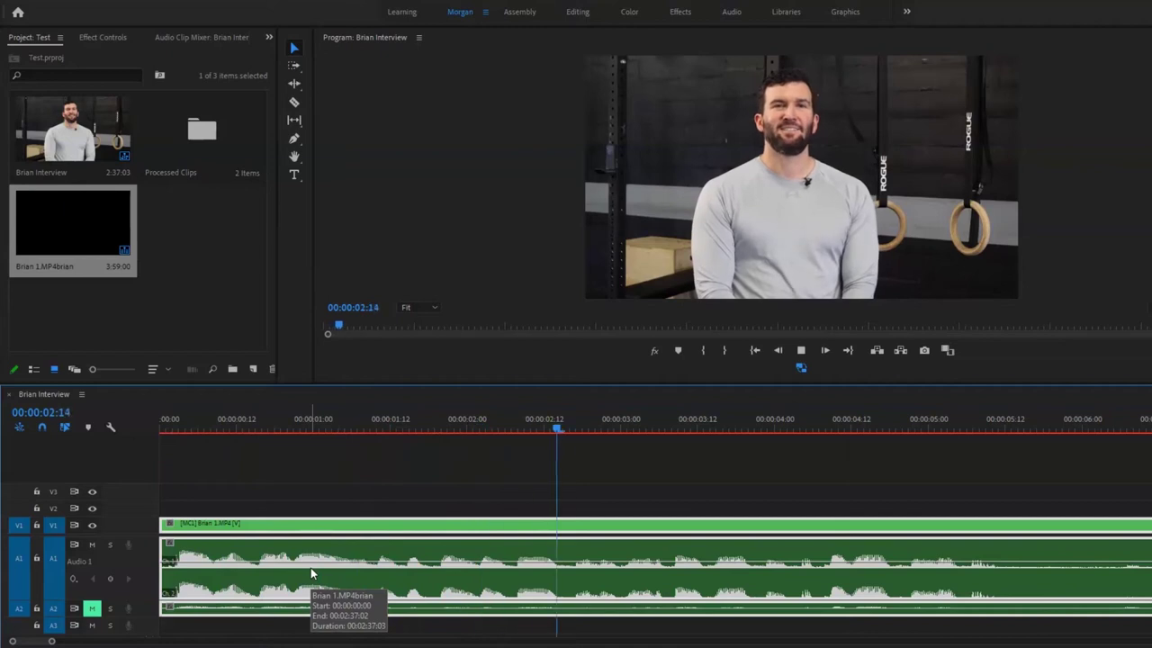
click(453, 536)
scroll(491, 526, down, 3)
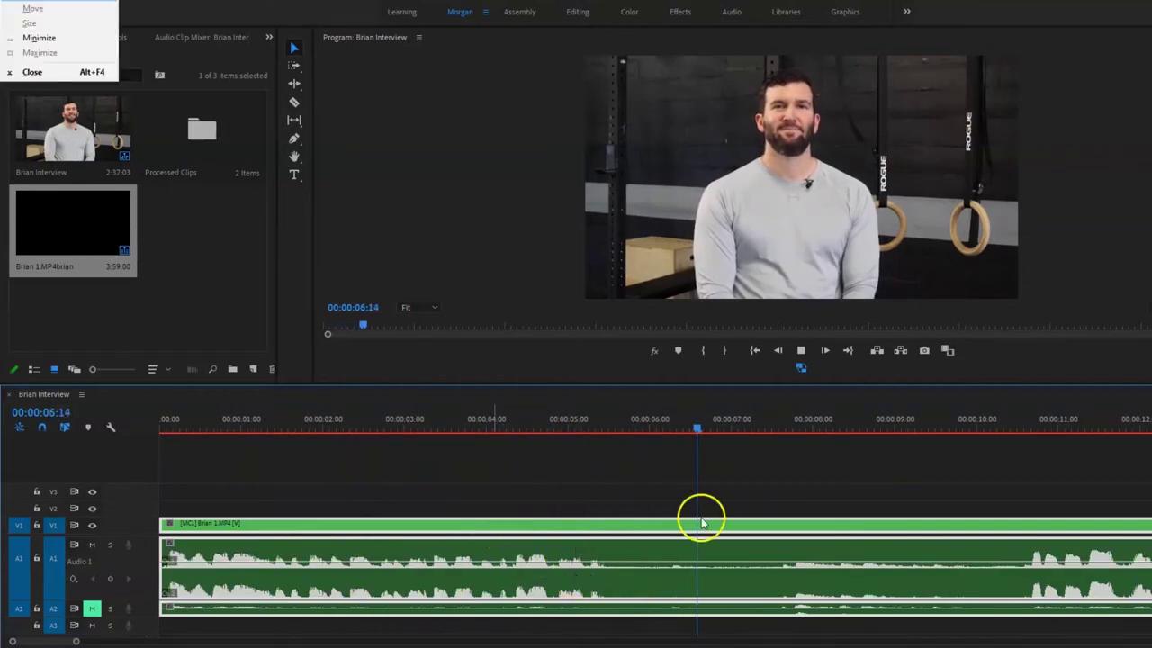
click(643, 483)
drag(599, 420, 639, 426)
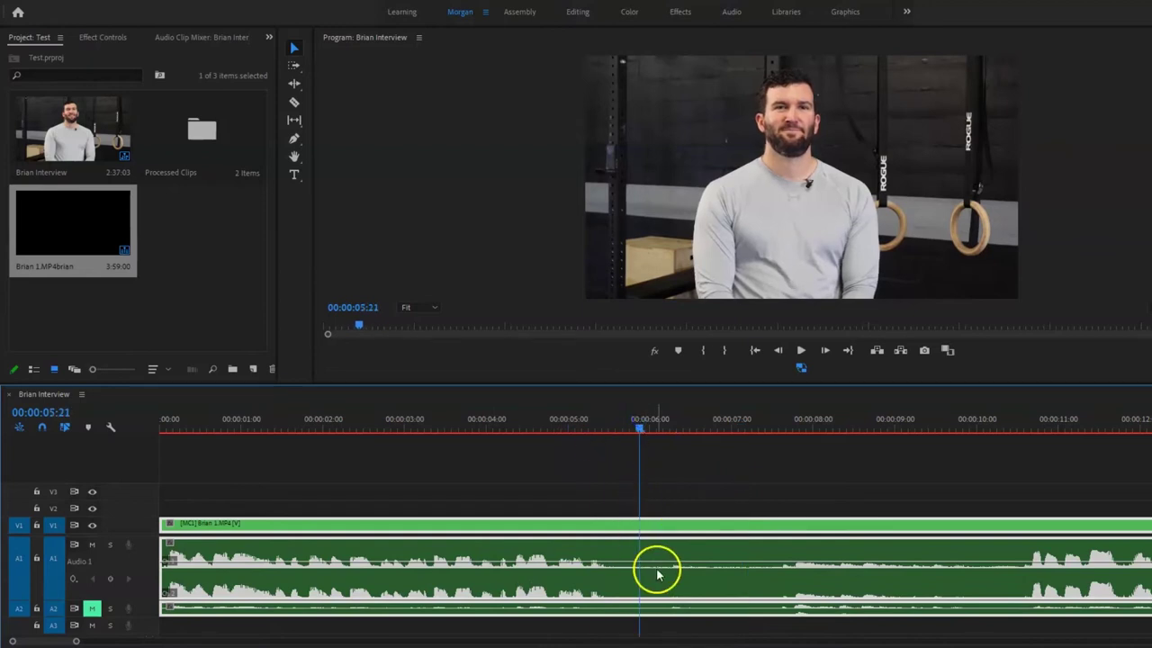
key(ctrl+k)
Step: Skim past the new cut to 00:00:10:05, shortly before the next stretch of speech
scroll(667, 574, down, 3)
key(space)
click(681, 427)
drag(682, 428, 772, 428)
scroll(687, 572, down, 2)
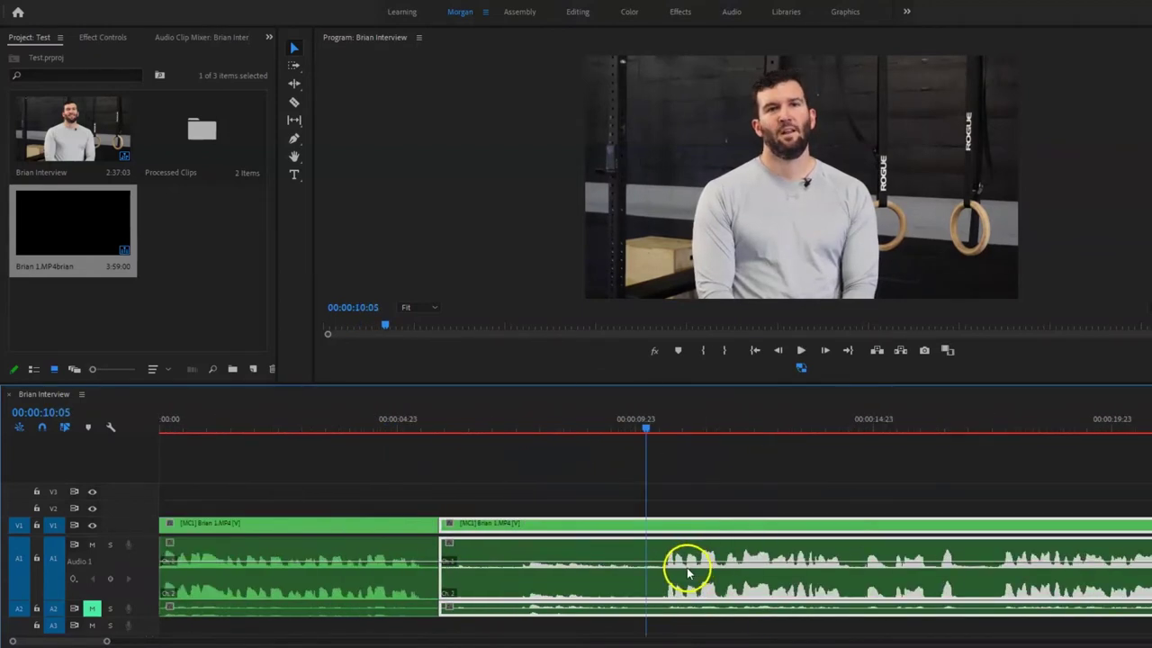
key(minus)
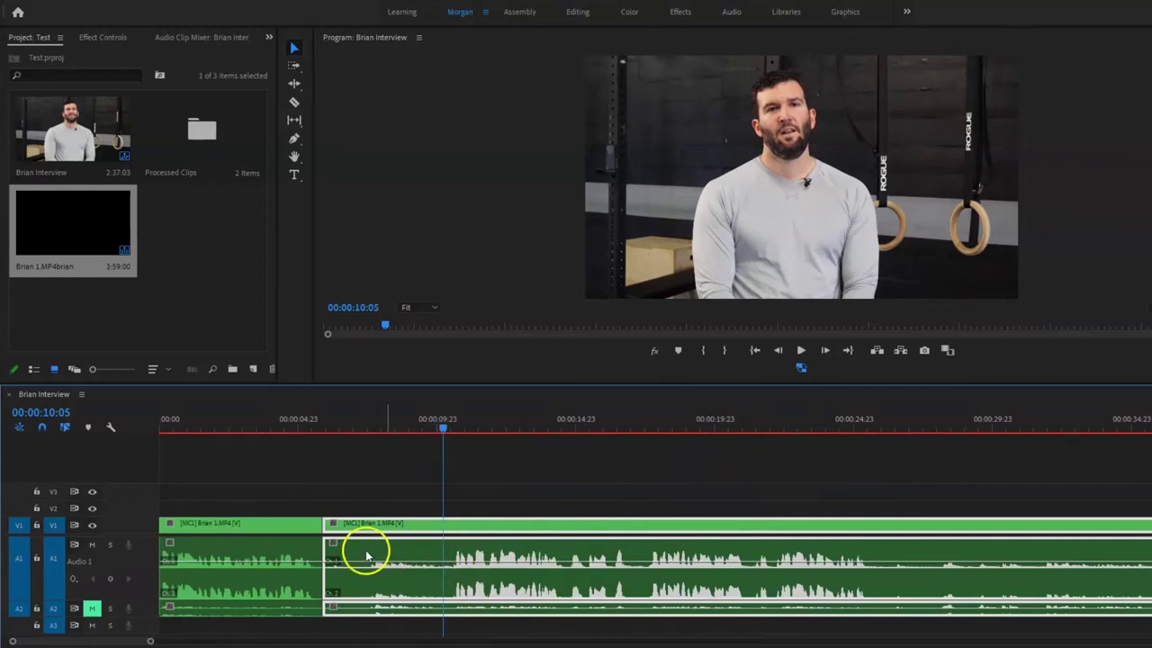
Step: Split the clip at 00:00:10:11 and ripple delete the segment between the two cuts
click(447, 430)
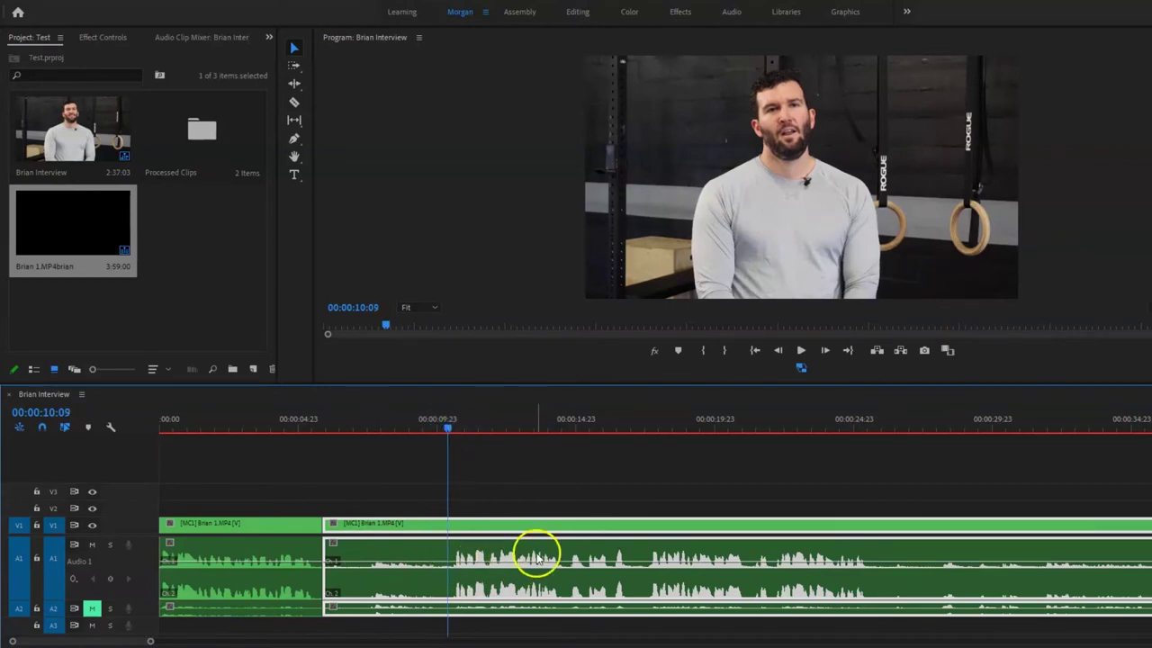
scroll(432, 555, up, 3)
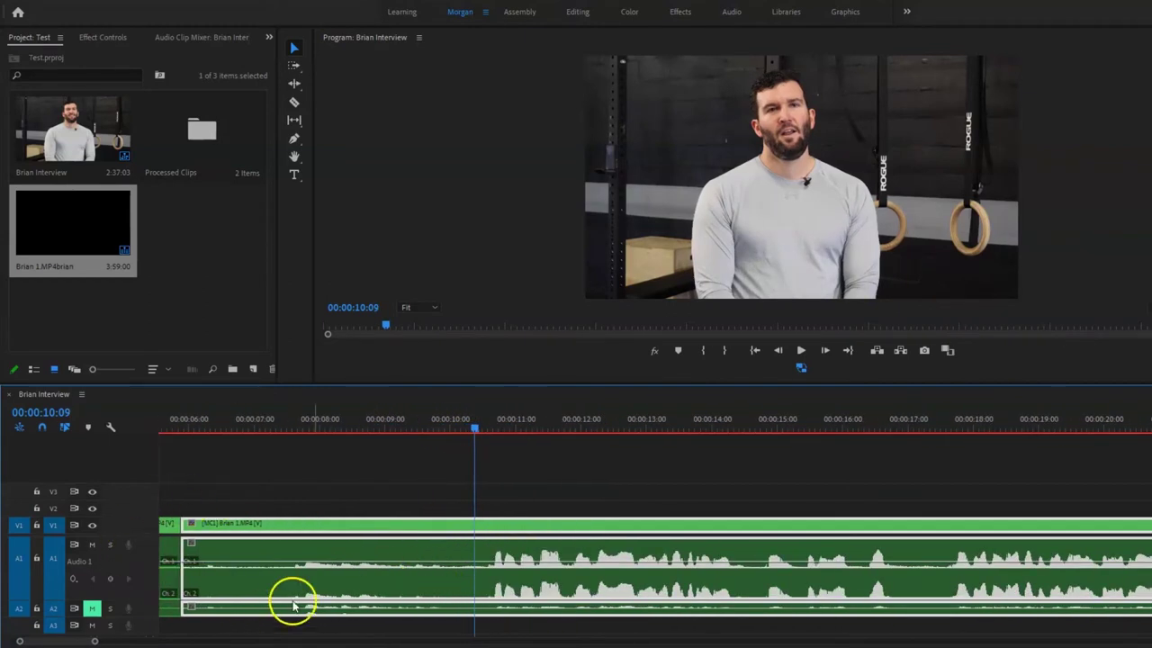
key(Right)
key(Right)
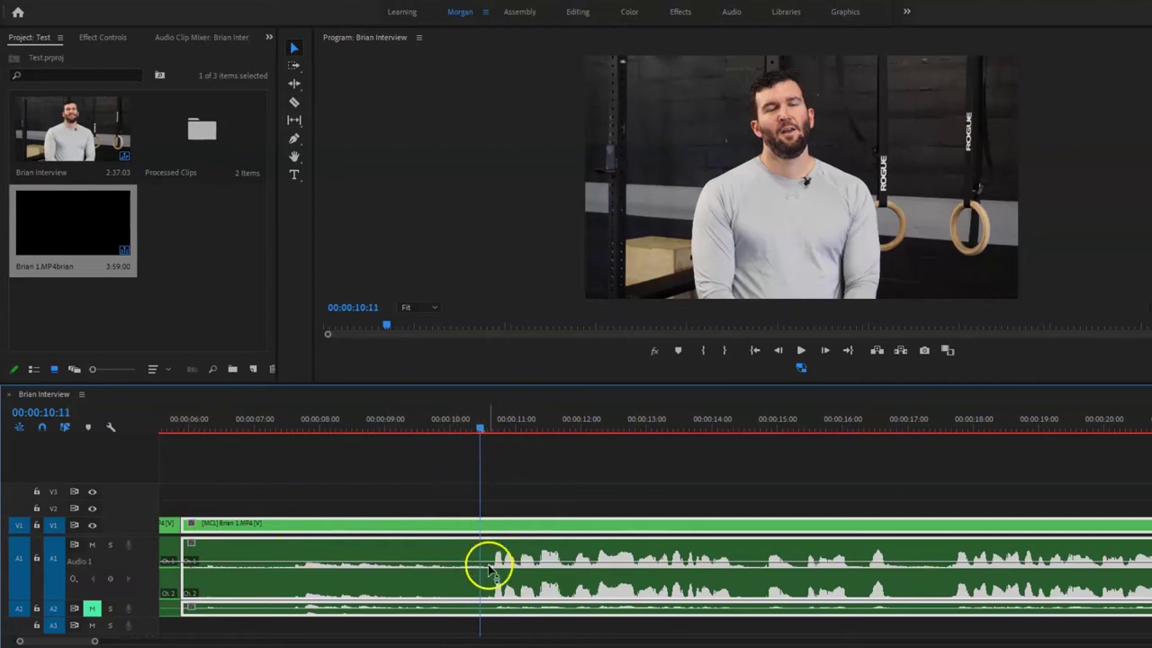
key(ctrl+k)
click(399, 548)
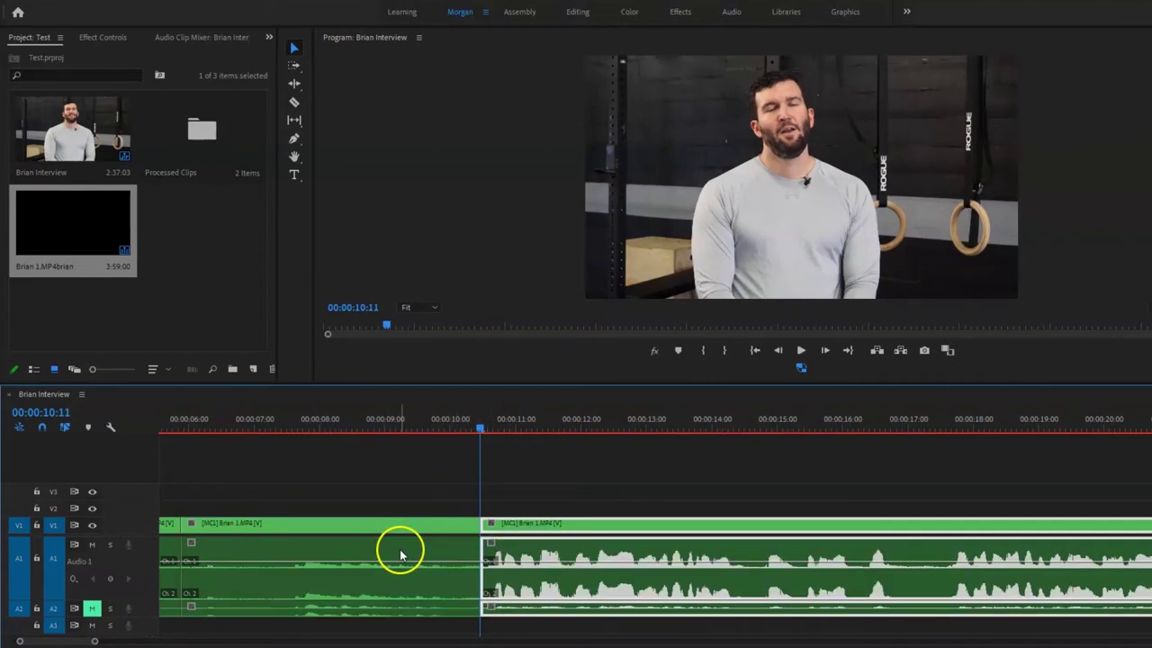
key(shift+Delete)
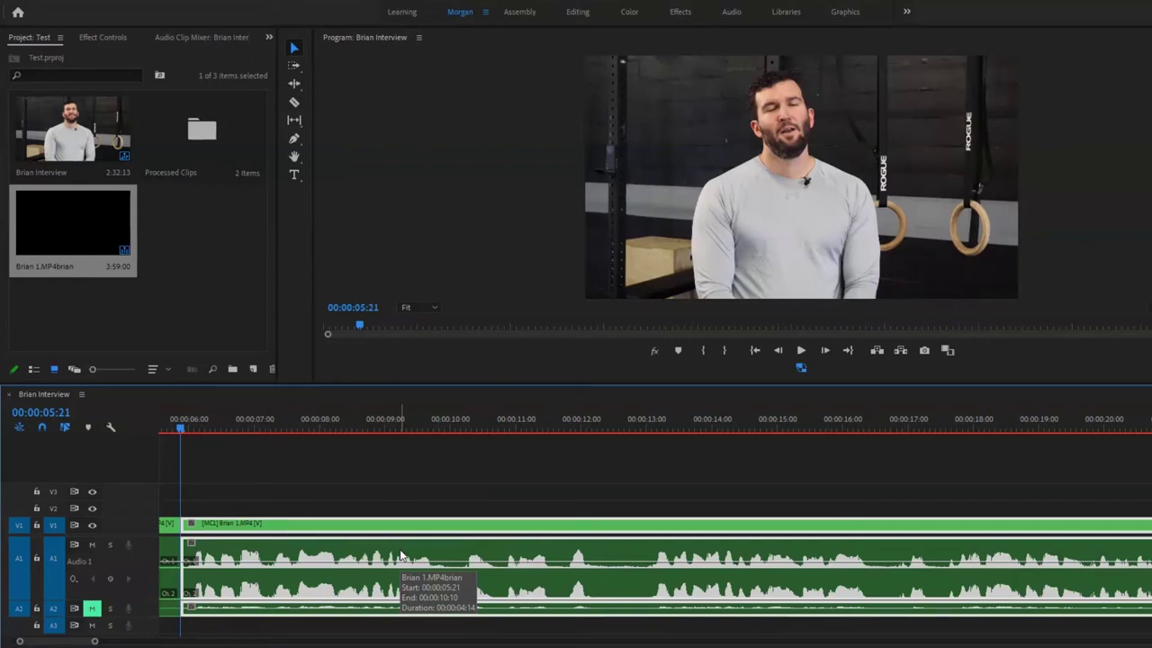
Step: Play the second answer and split the clip at 00:00:21:17, just after the speech ends
key(space)
scroll(399, 551, up, 5)
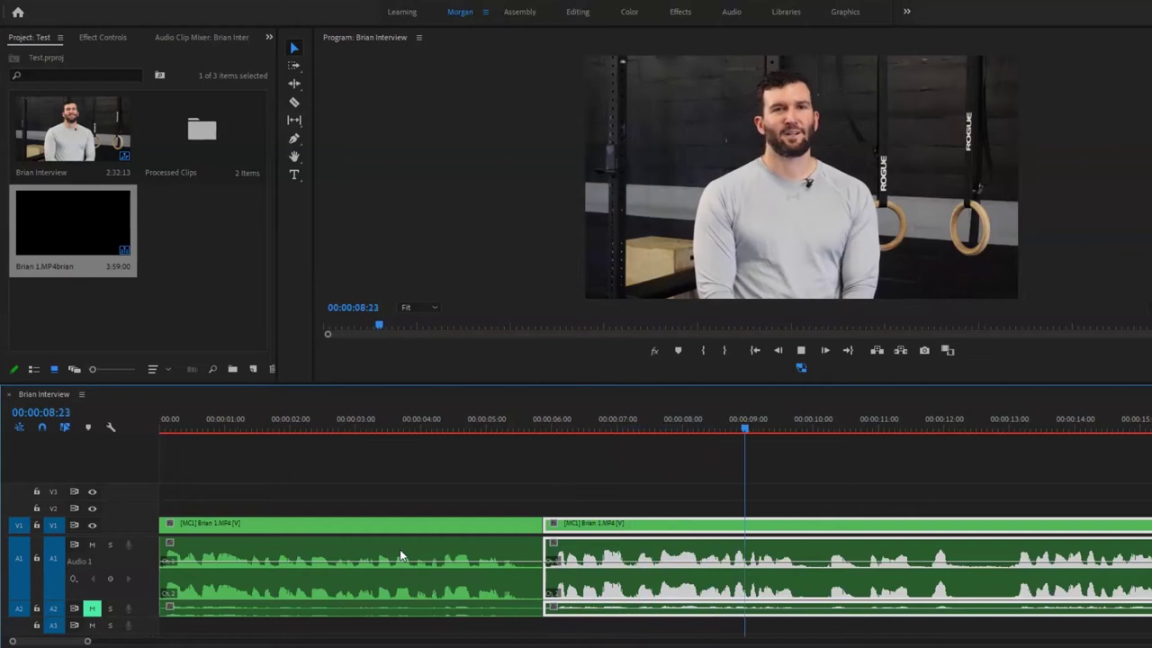
key(minus)
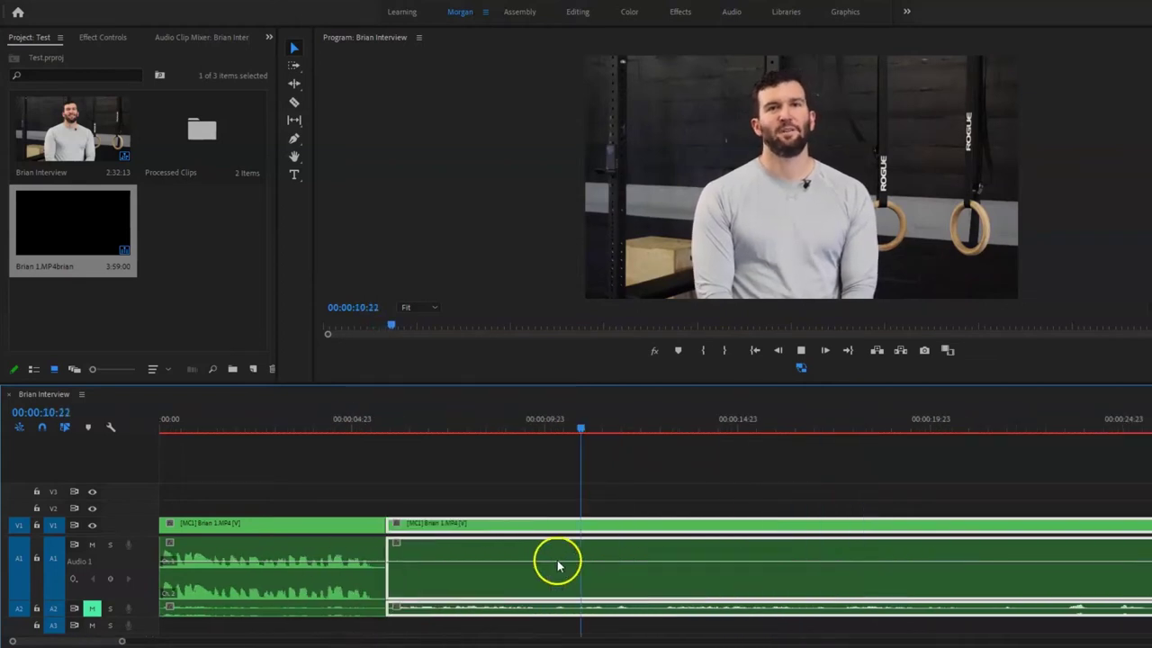
scroll(556, 564, down, 4)
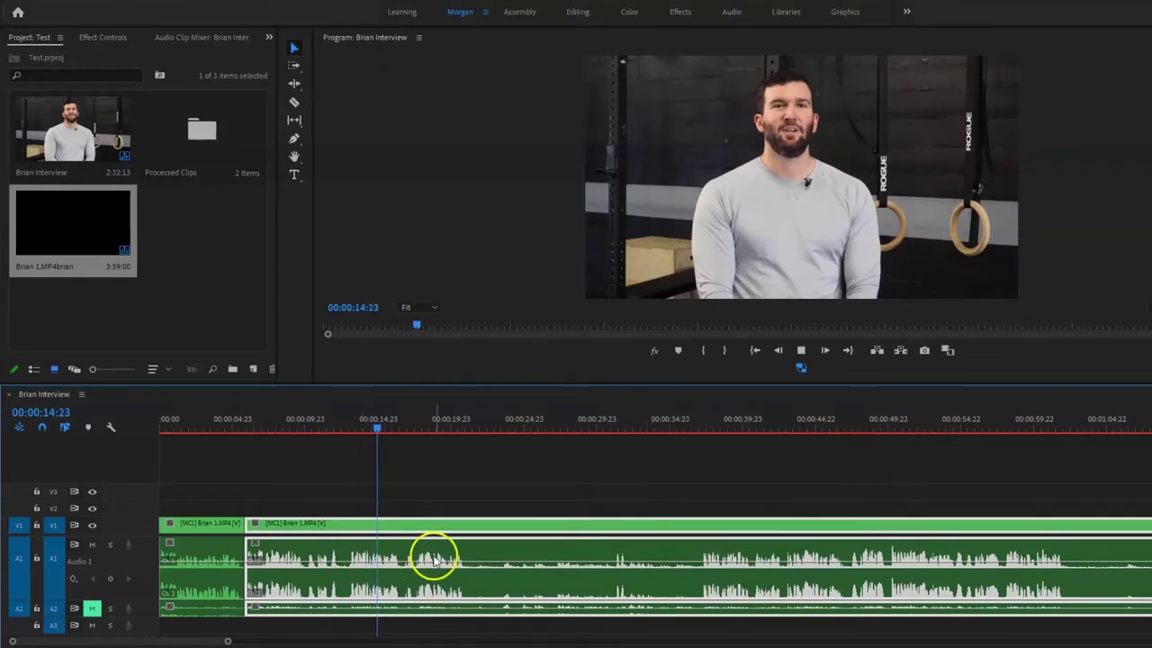
scroll(448, 573, up, 2)
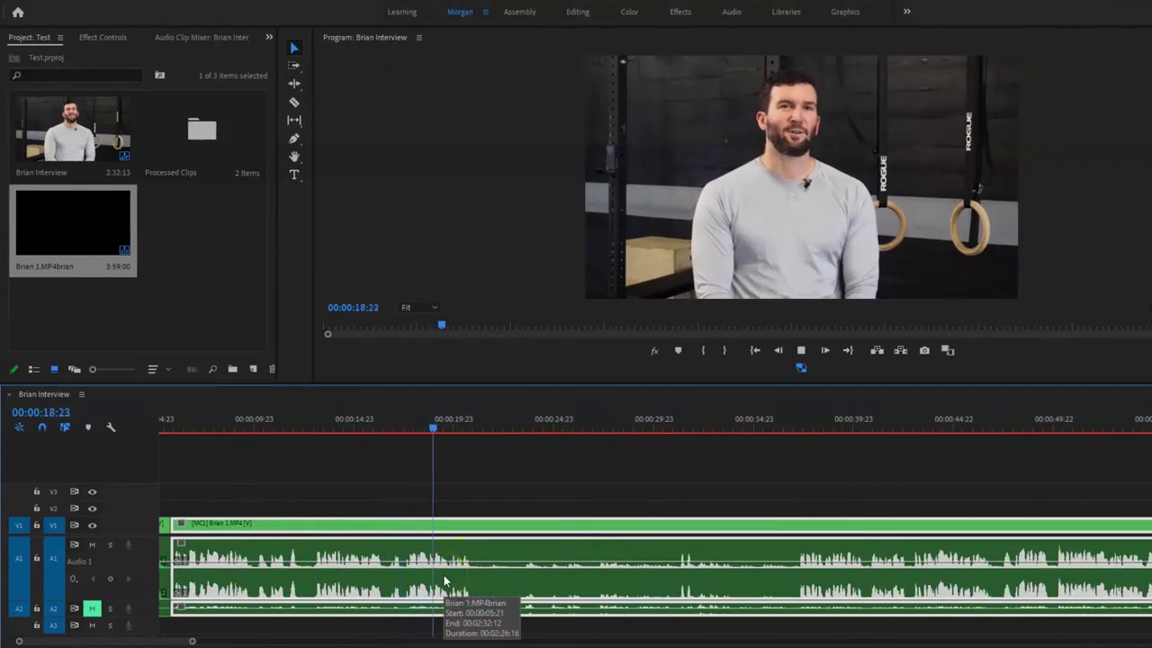
click(494, 579)
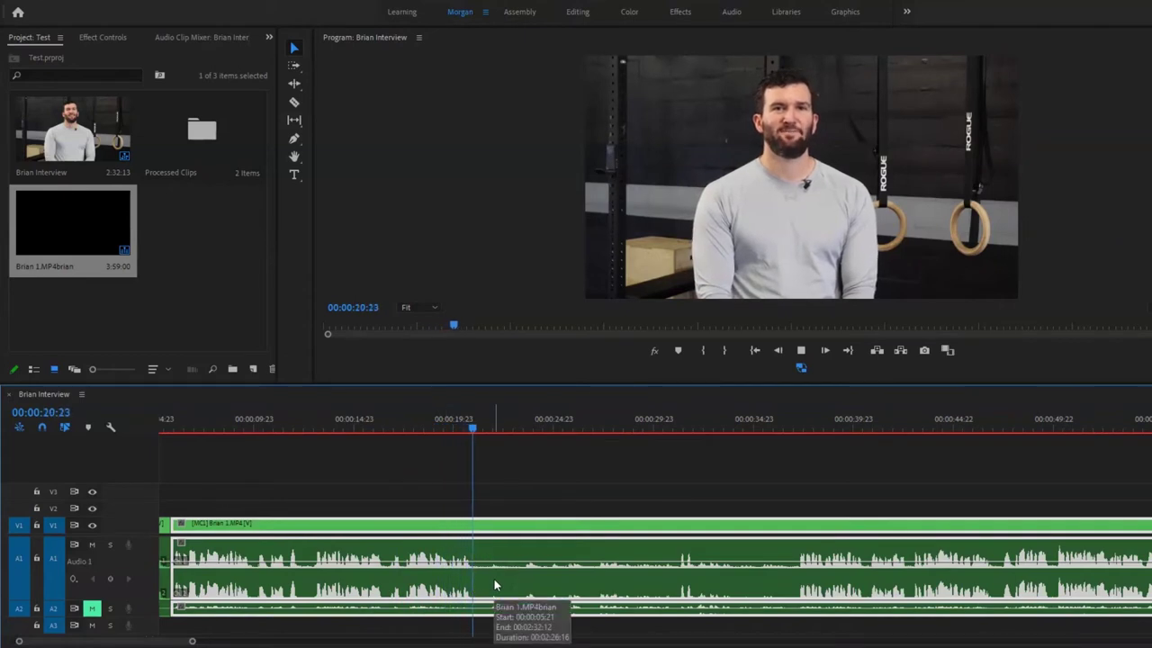
key(space)
click(483, 594)
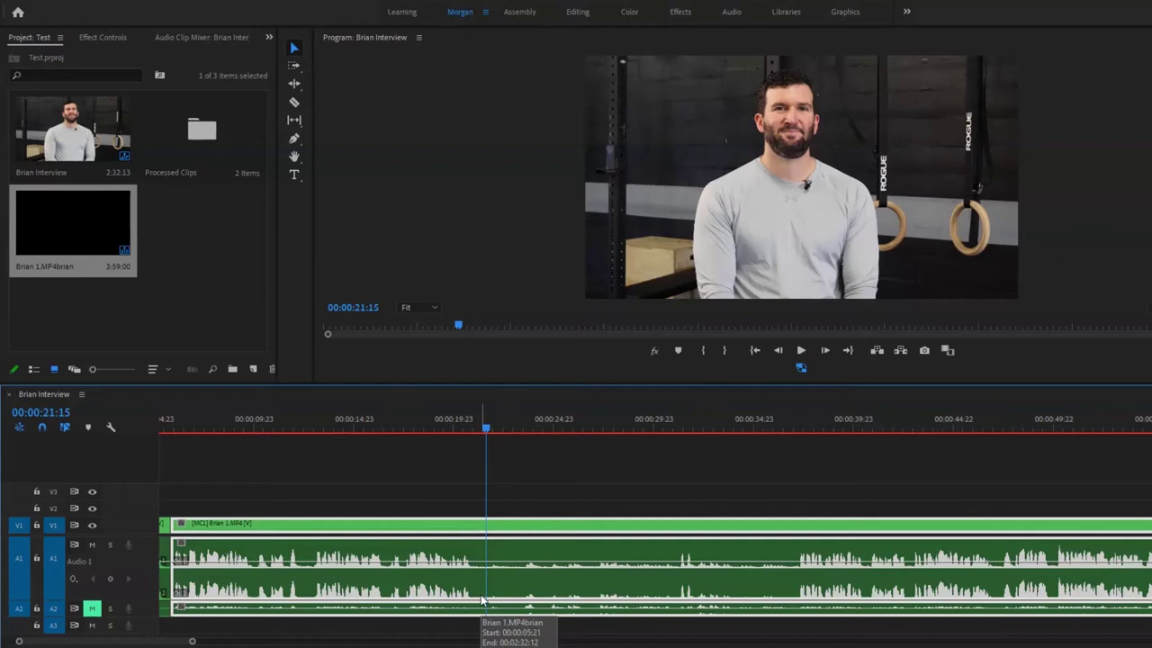
scroll(480, 594, up, 5)
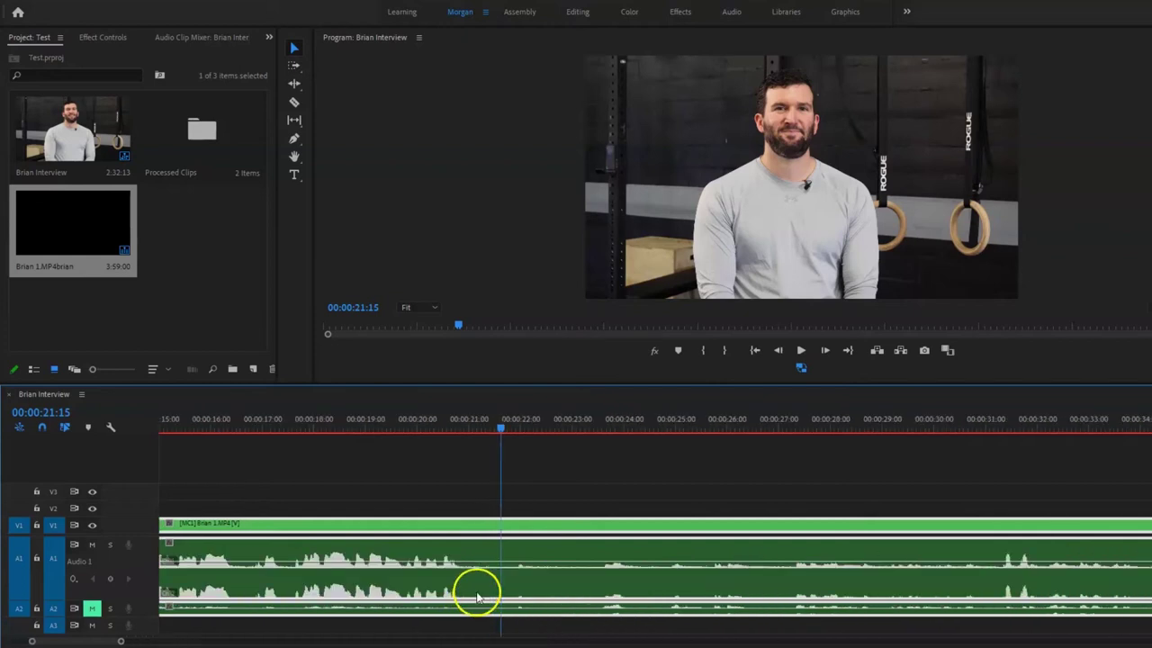
key(space)
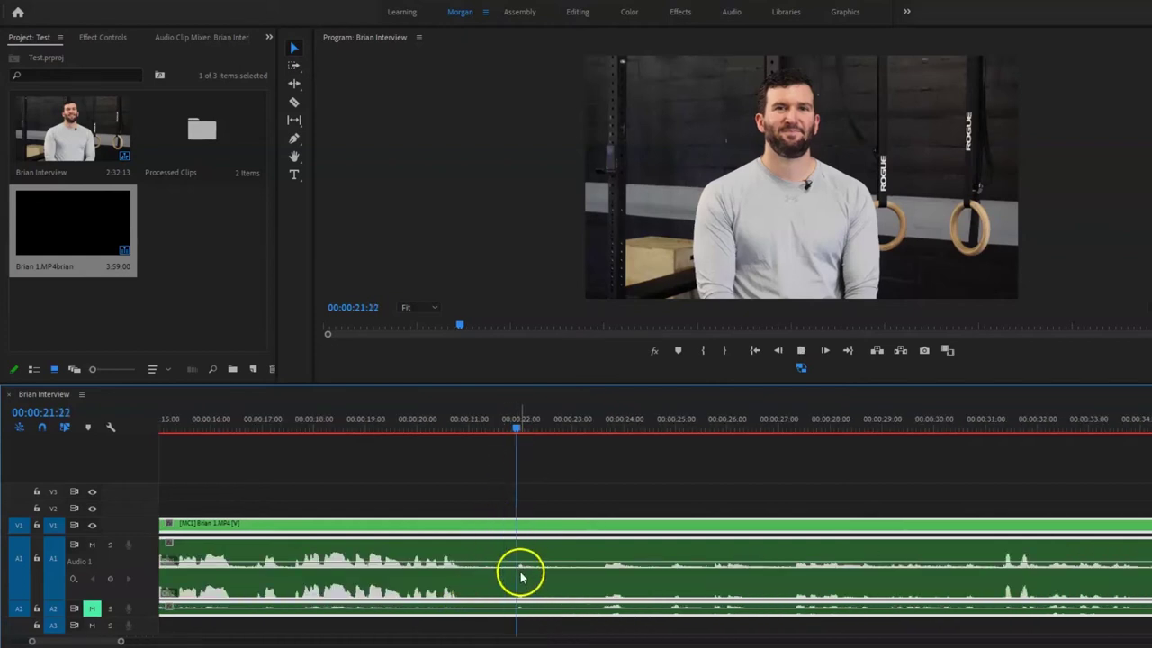
drag(514, 420, 507, 422)
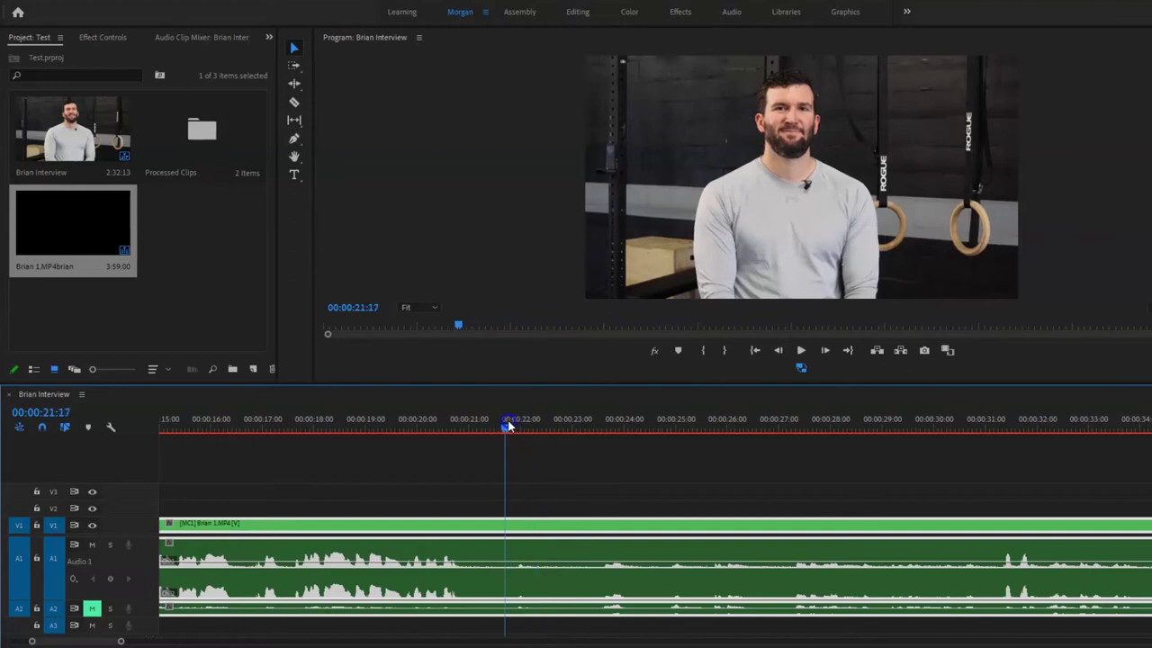
key(ctrl+k)
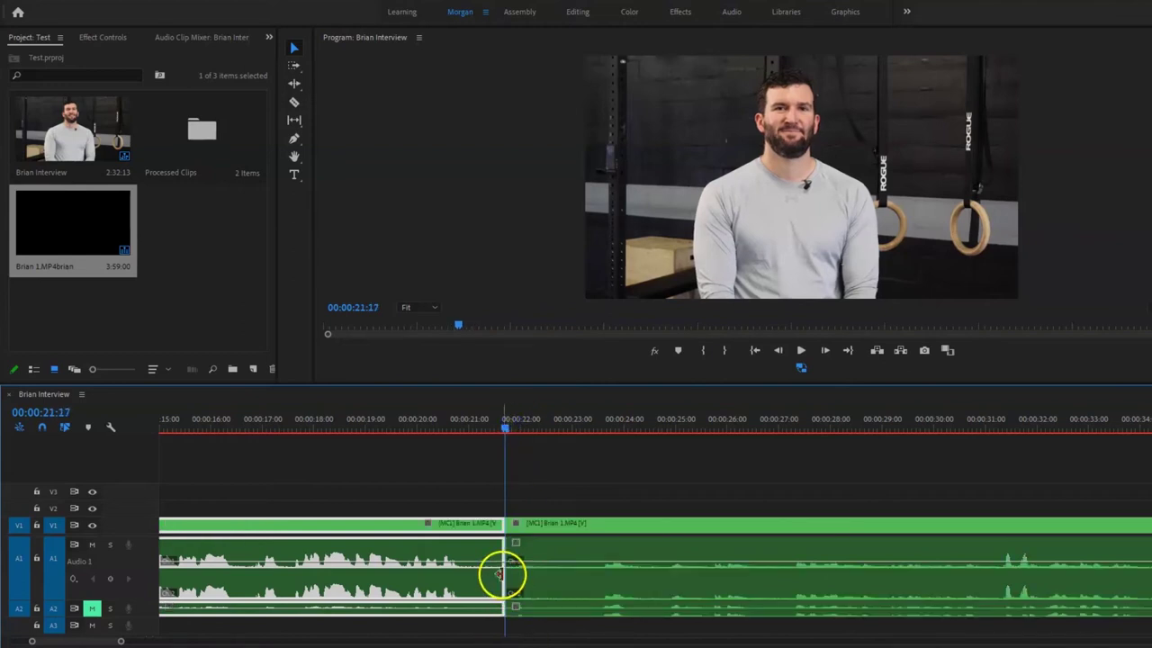
Step: Play the middle of the second answer from shortly before 00:00:09:23, checking for a pause worth removing
key(minus)
key(minus)
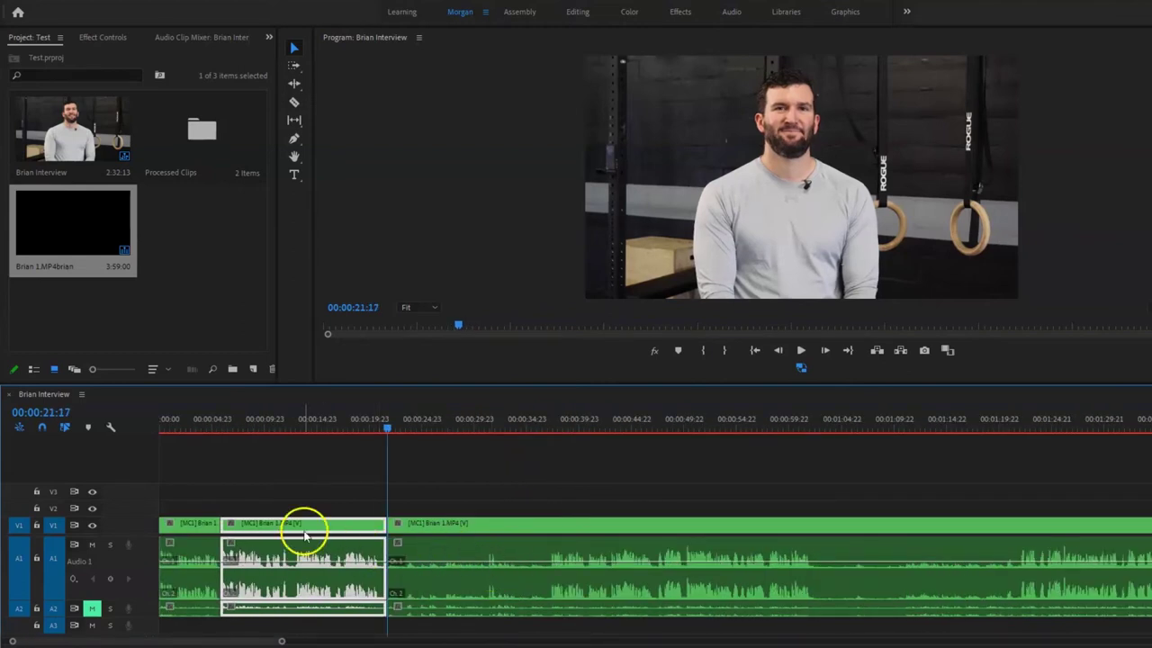
key(equal)
key(equal)
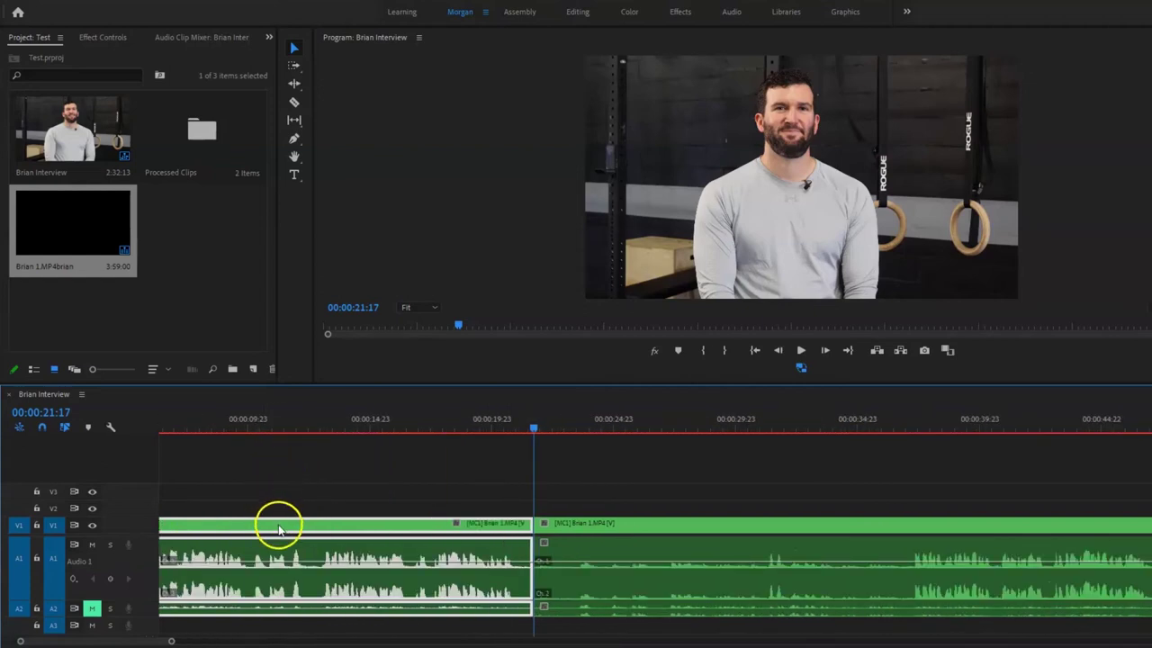
key(equal)
click(412, 423)
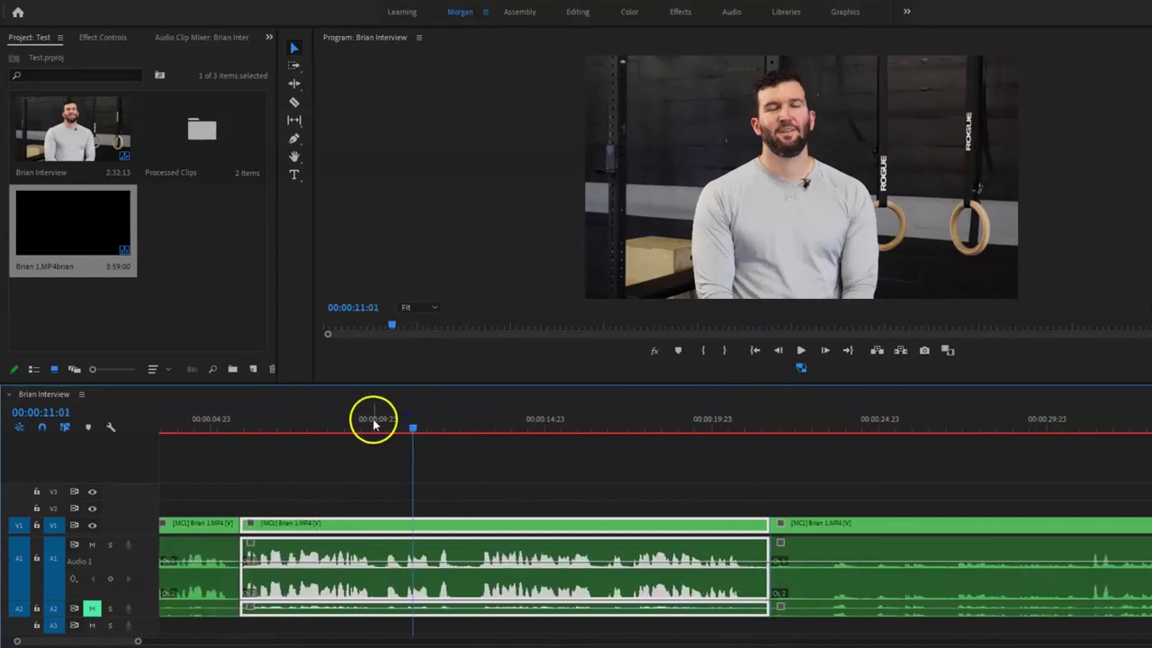
drag(373, 423, 362, 426)
key(space)
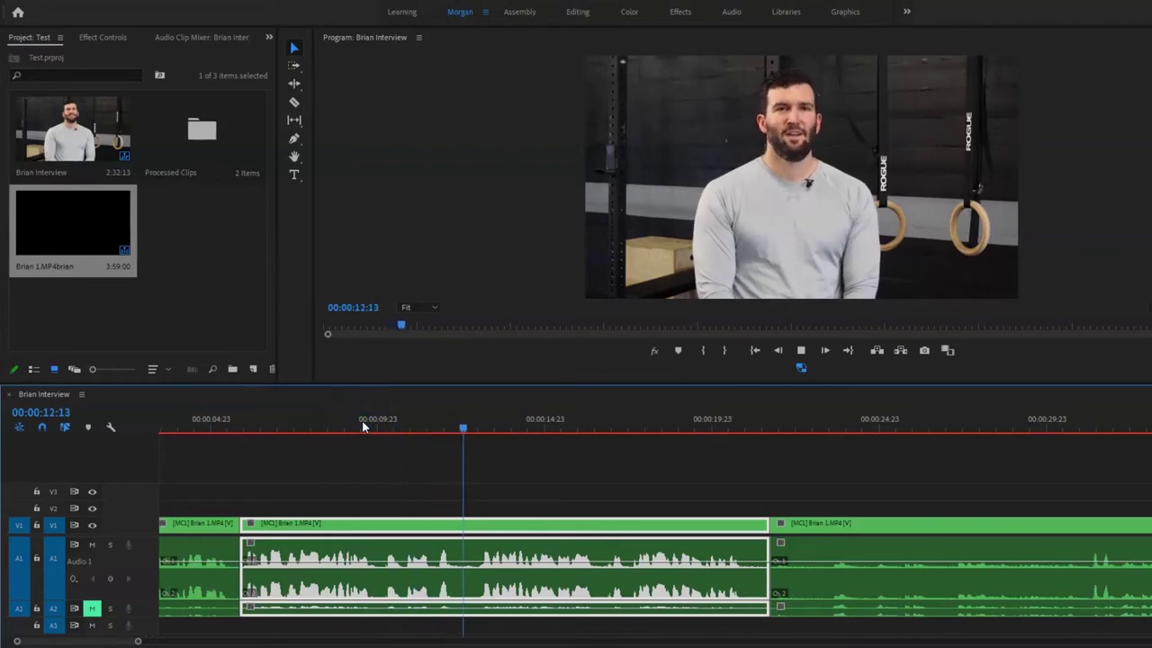
click(372, 471)
key(equal)
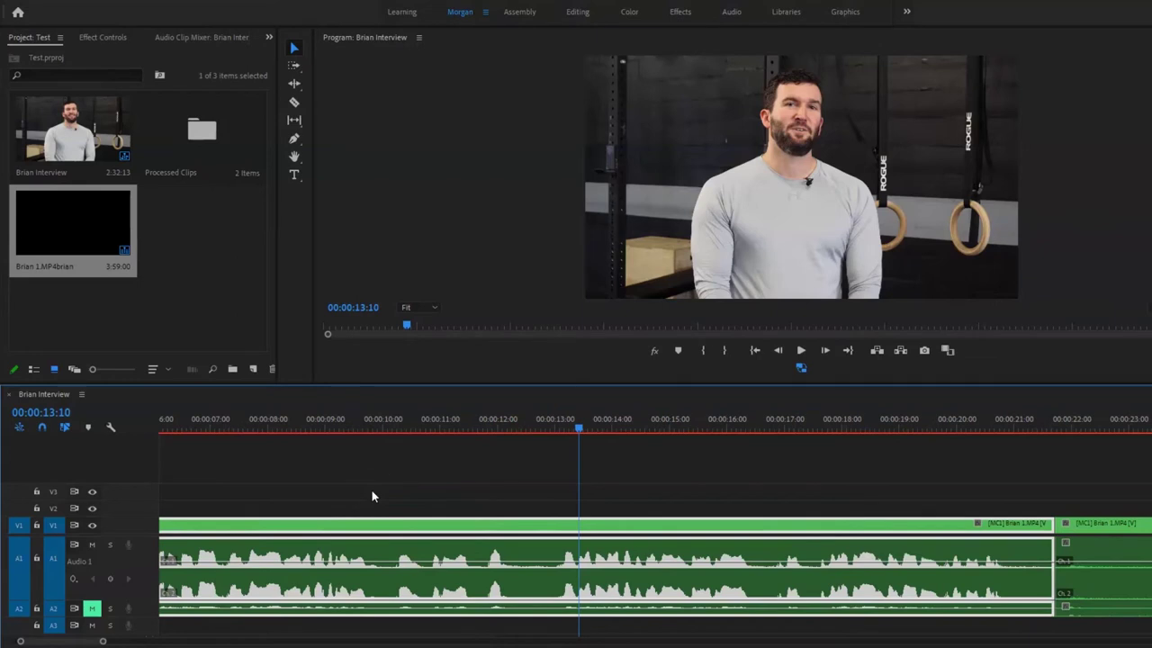
Step: Split the second answer's clip at 00:00:12:04, right after the short word that precedes the pause
click(487, 421)
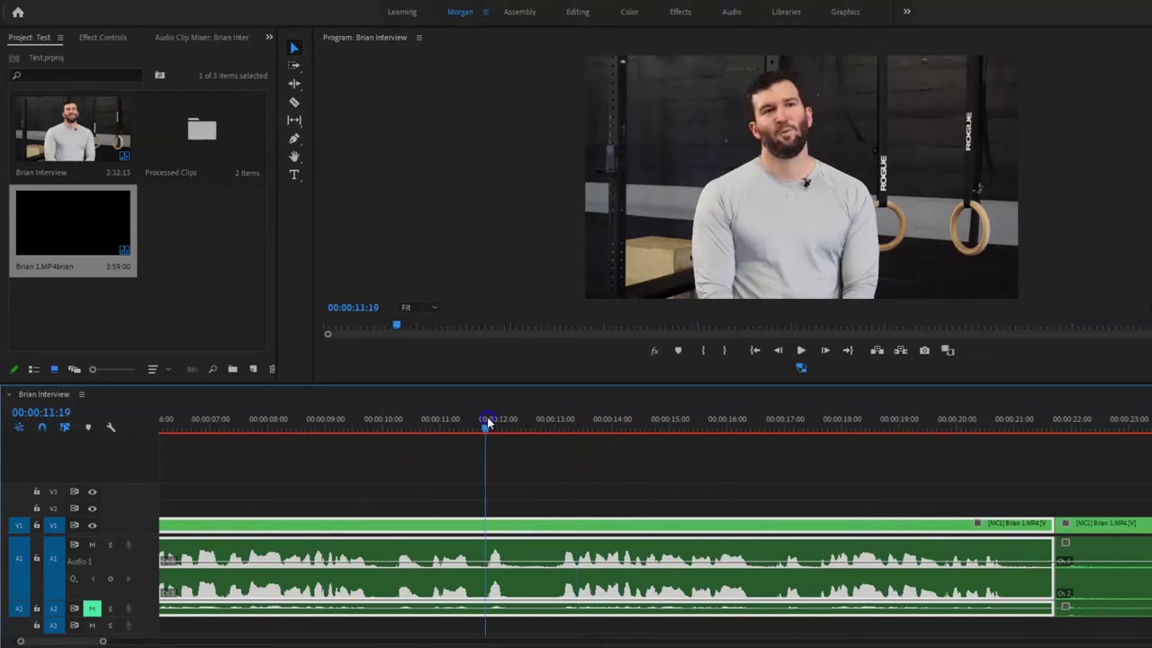
key(equal)
key(equal)
click(477, 429)
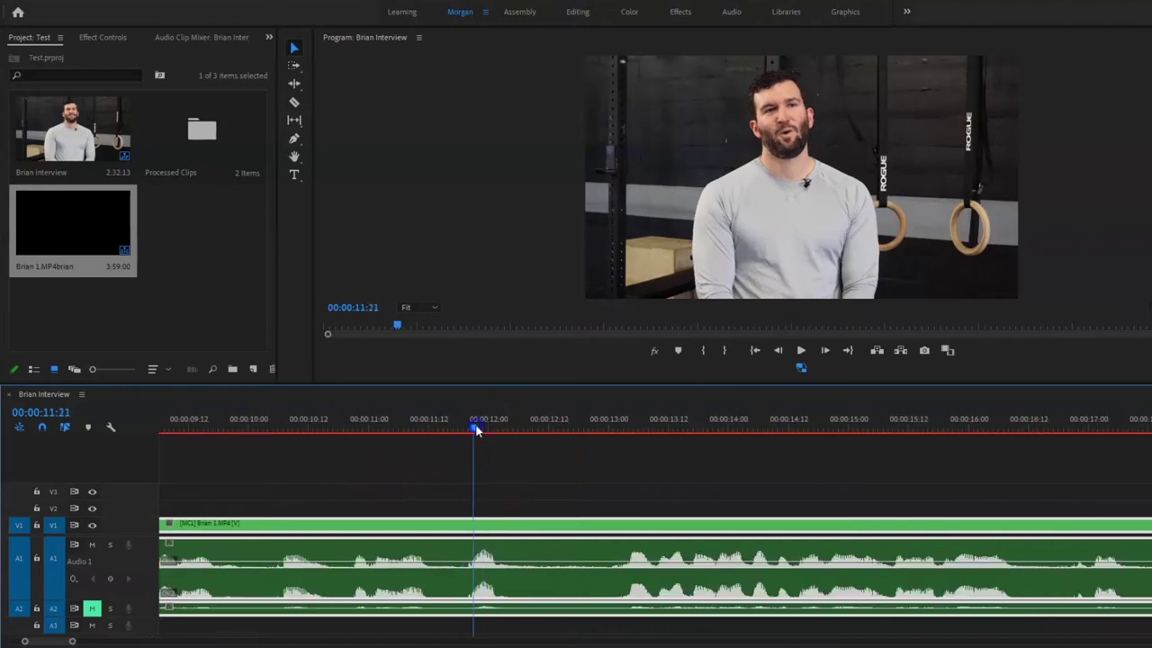
drag(477, 429, 504, 429)
key(space)
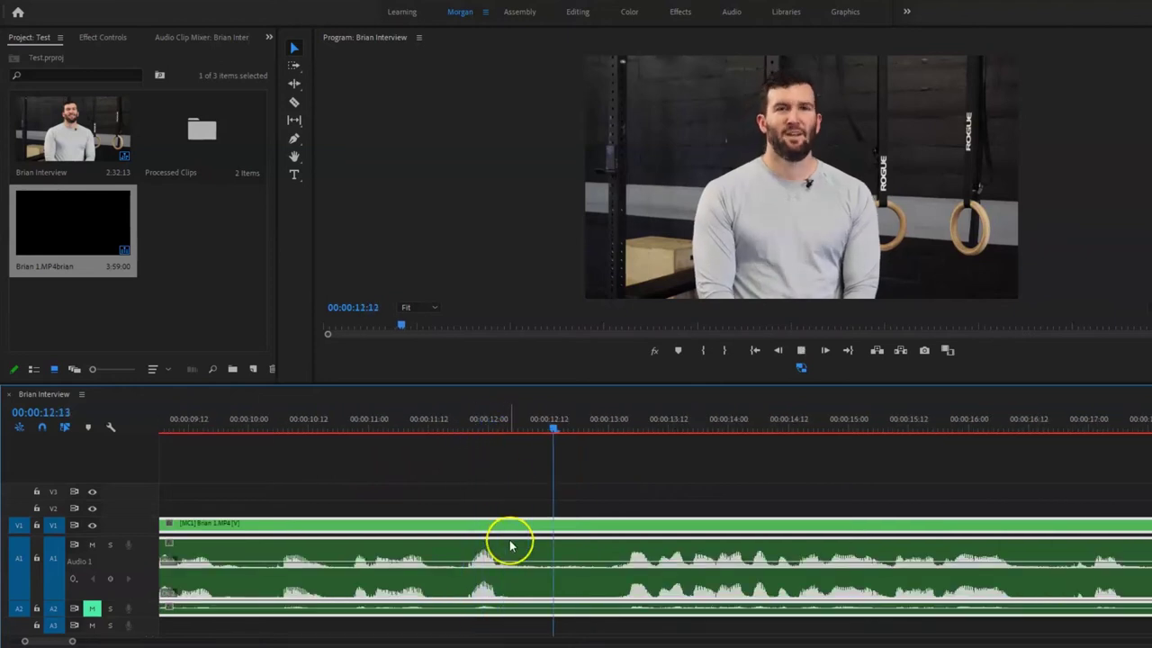
key(space)
click(502, 427)
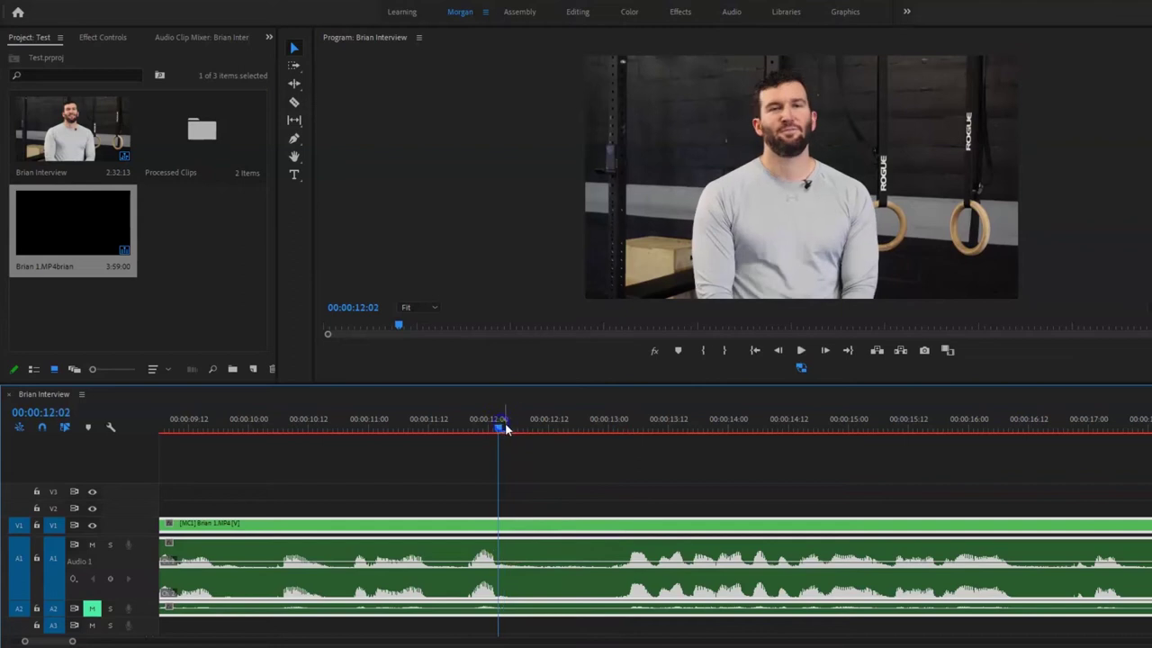
drag(505, 429, 508, 430)
key(ctrl+k)
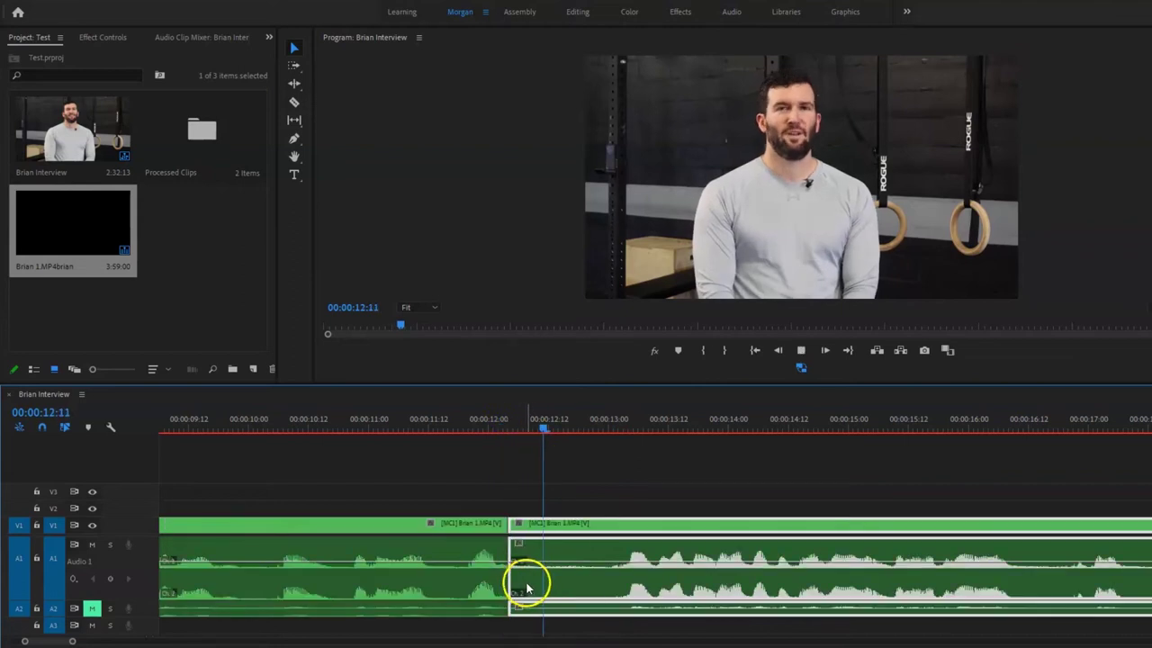
Step: Split the clip at 00:00:13:00, just before speech resumes, and ripple delete the pause between the two cuts
key(space)
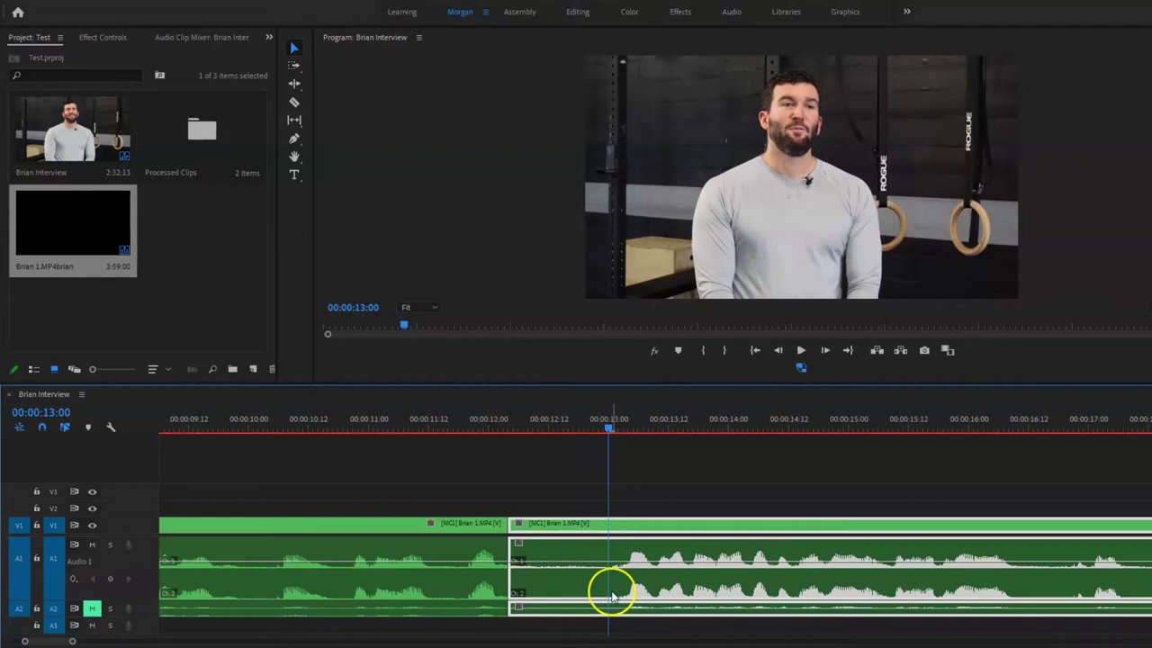
key(ctrl+k)
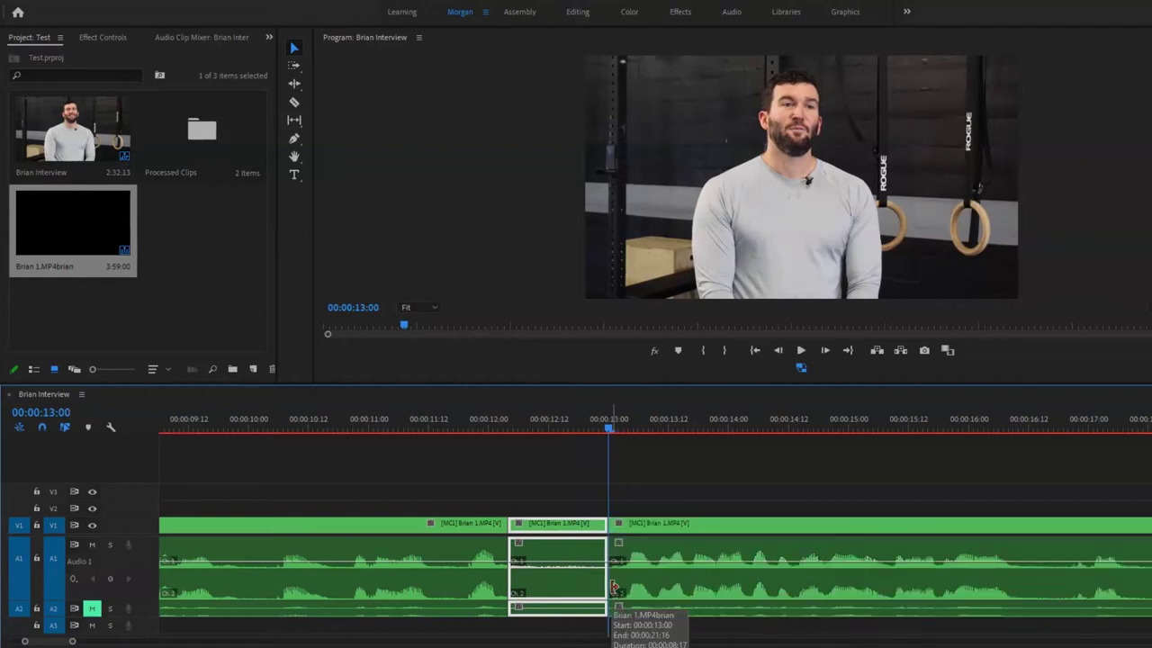
click(596, 583)
key(shift+Delete)
scroll(549, 570, left, 4)
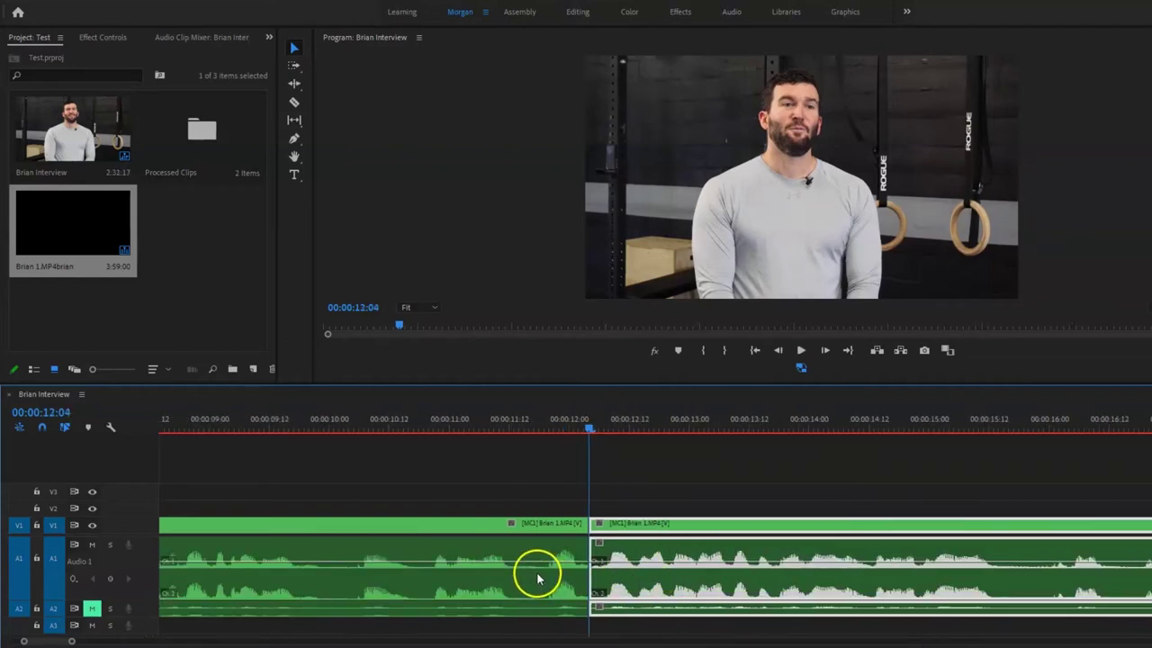
Step: Split the clip just after 00:00:10:00 and again at 00:00:10:19, and ripple delete the short segment between the cuts
click(352, 424)
key(space)
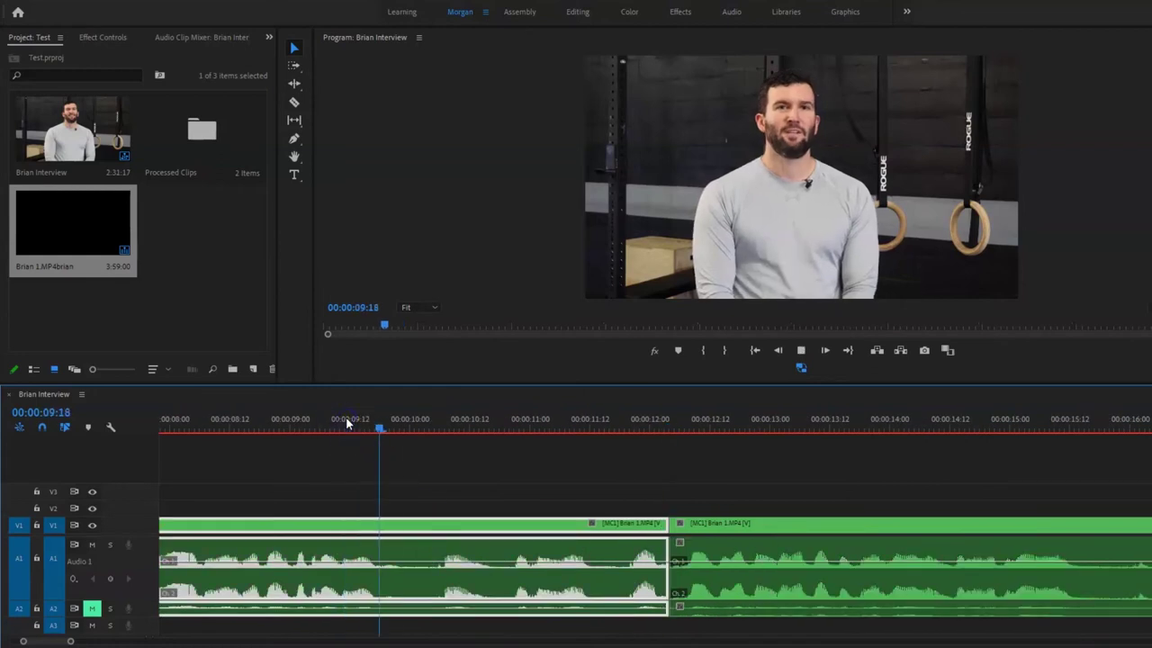
click(345, 418)
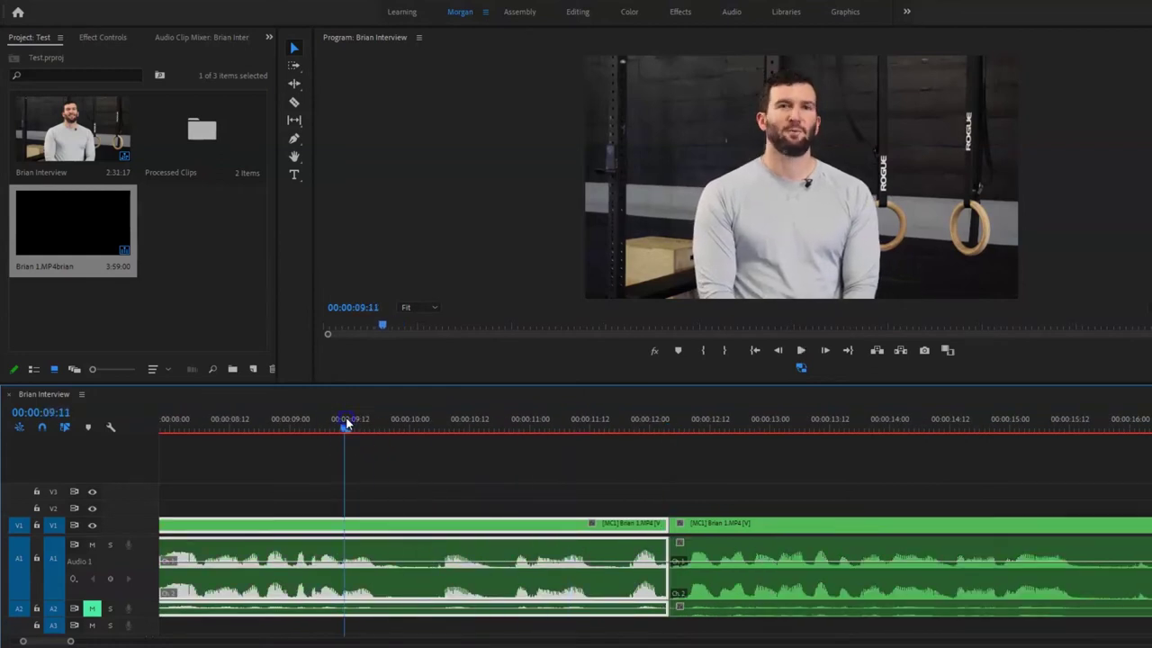
drag(376, 427, 418, 429)
key(ctrl+k)
key(space)
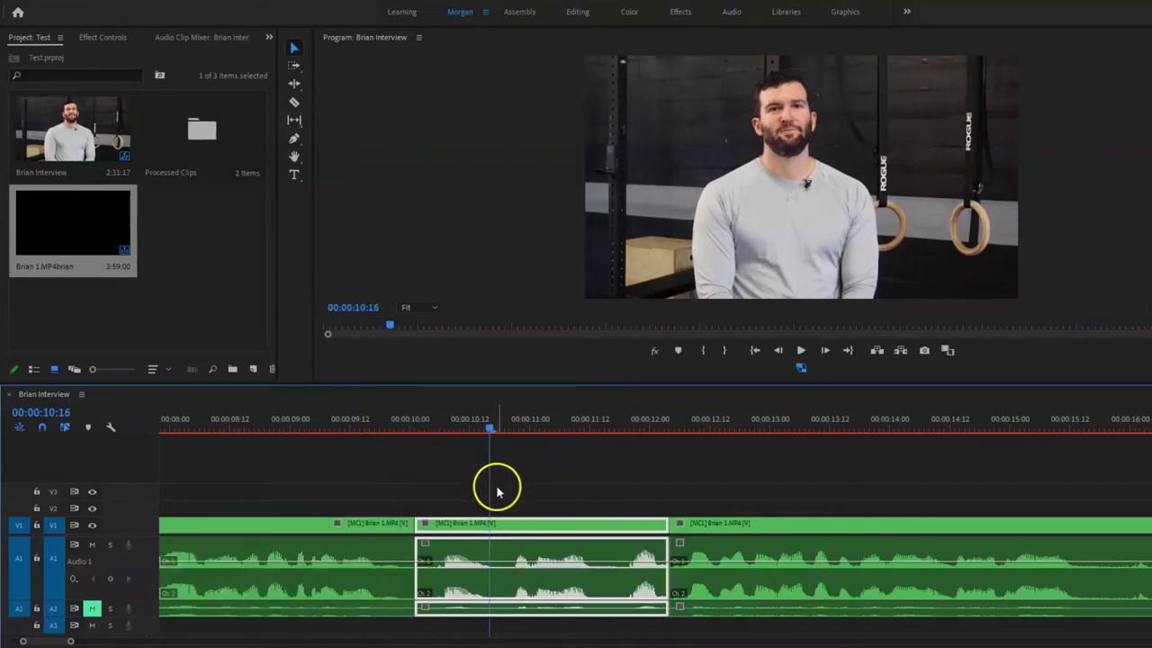
key(ctrl+k)
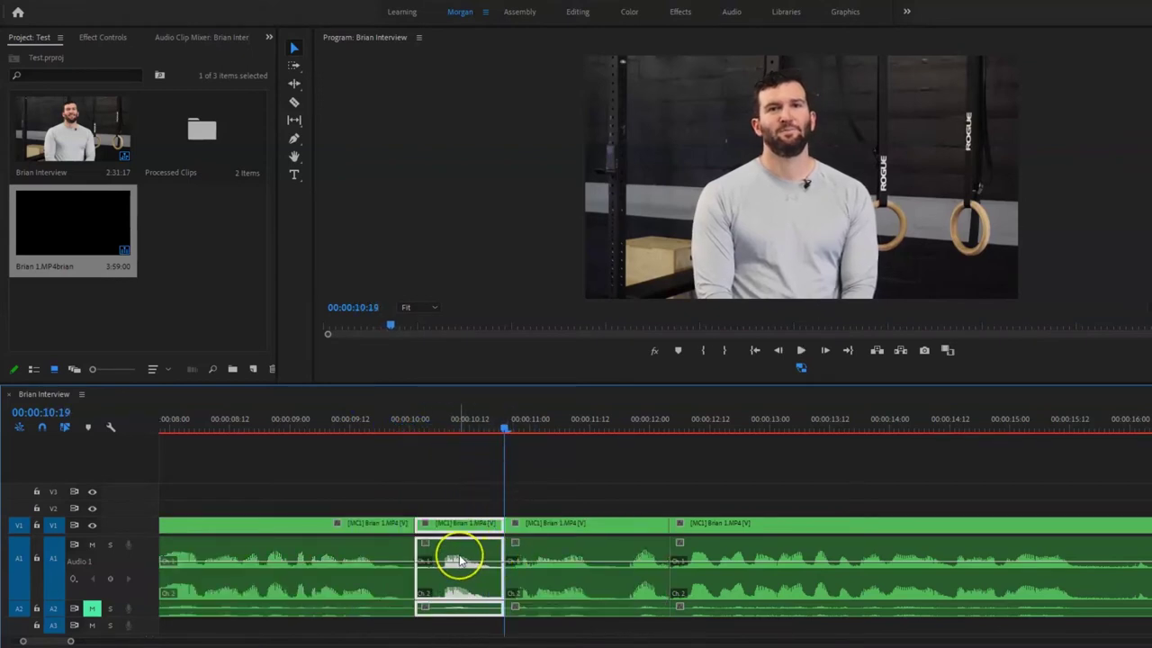
key(shift+Delete)
Step: Play back the second answer across both new edits to judge how the cuts flow
click(250, 425)
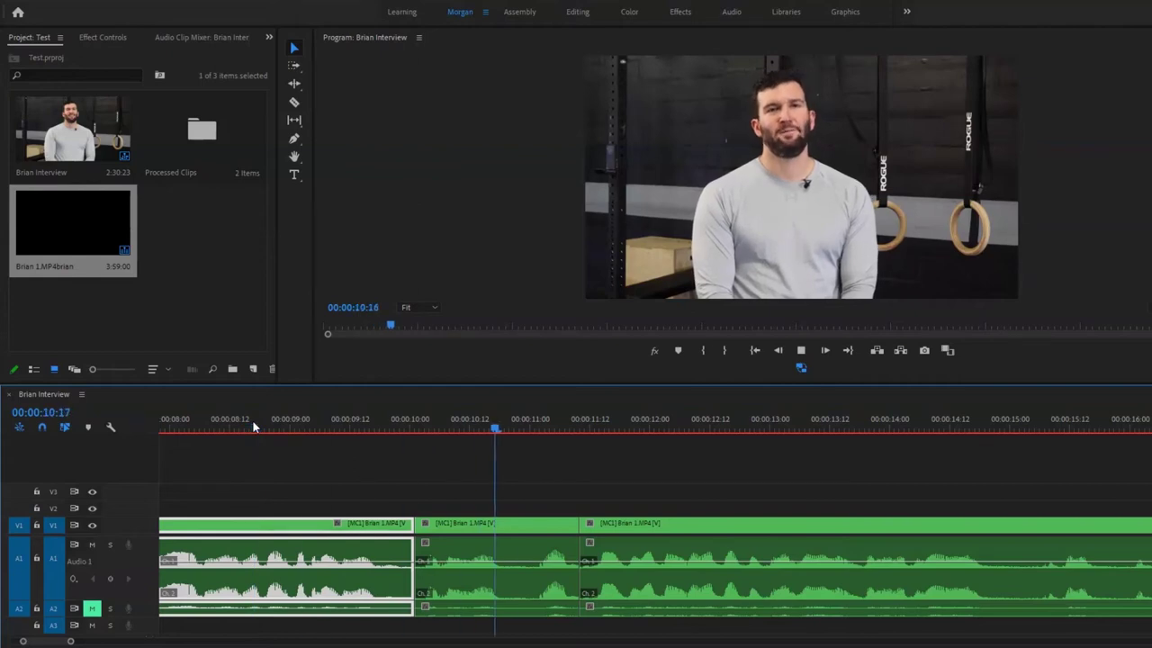
key(space)
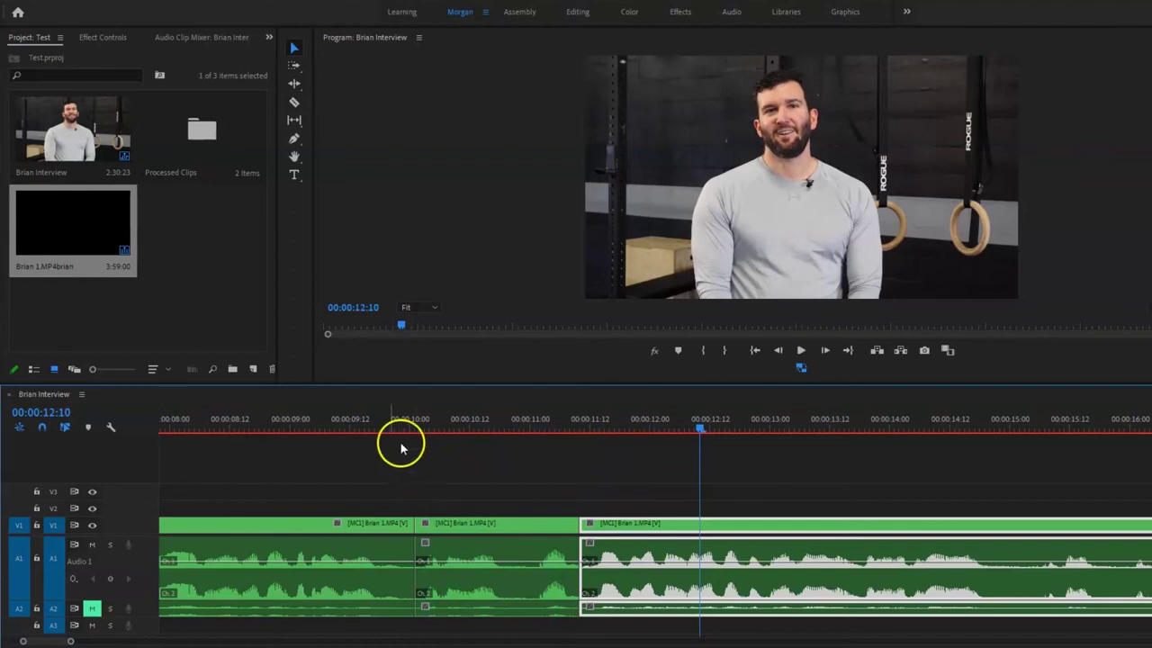
click(385, 415)
key(space)
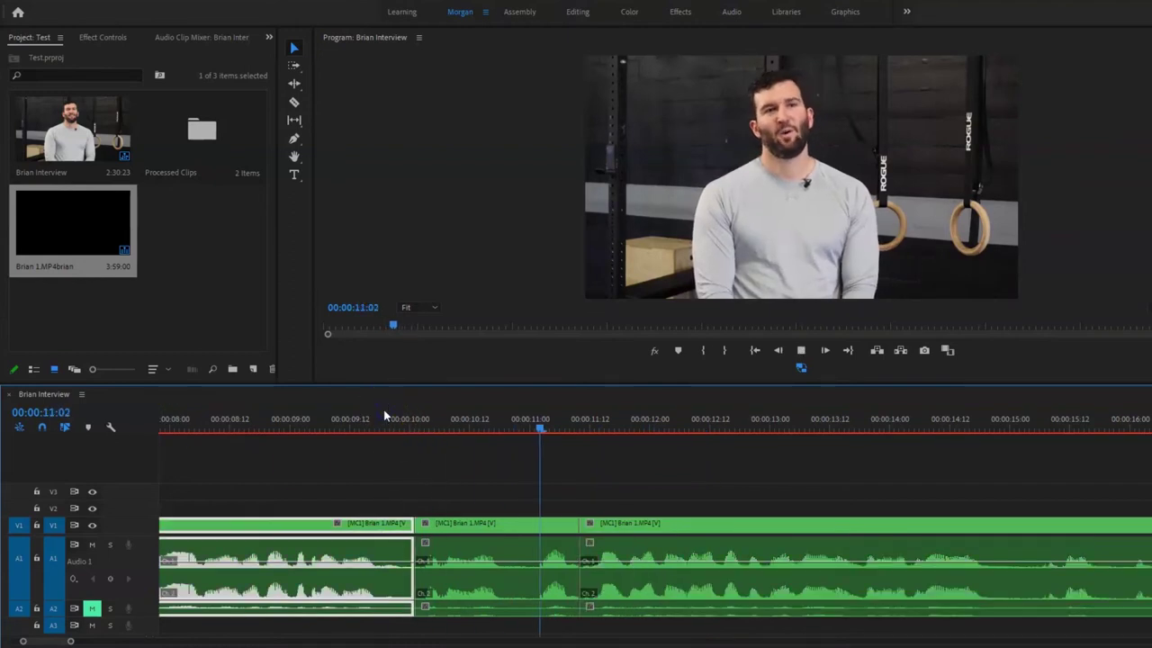
key(space)
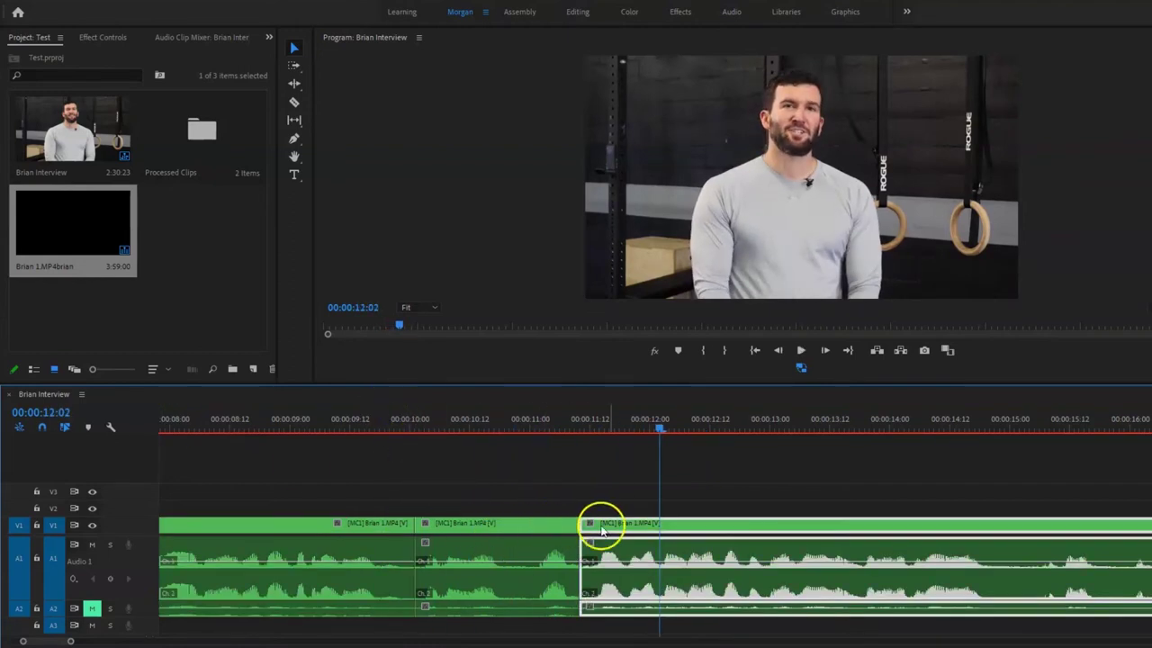
Step: Extend the end of the short middle clip to about 00:00:11:17 and place the following clip directly against it
drag(688, 529, 801, 529)
click(578, 560)
drag(576, 551, 611, 551)
click(538, 434)
drag(689, 541, 625, 522)
Step: Replay the sequence from shortly before the short middle clip to check the lengthened pause
click(455, 406)
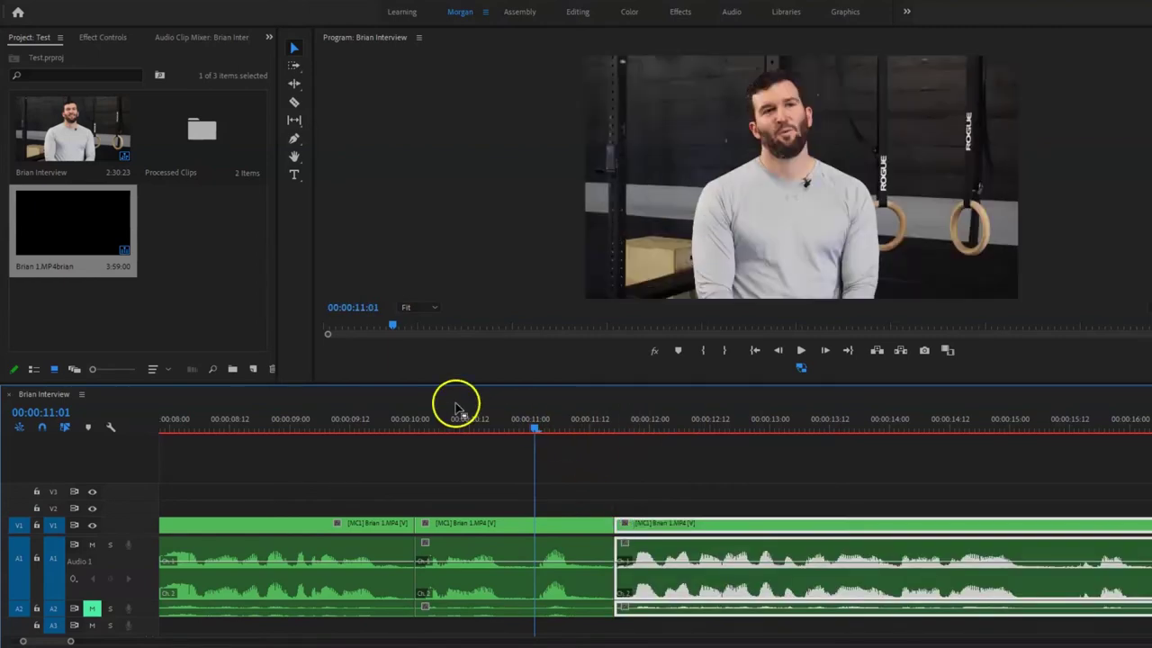
key(space)
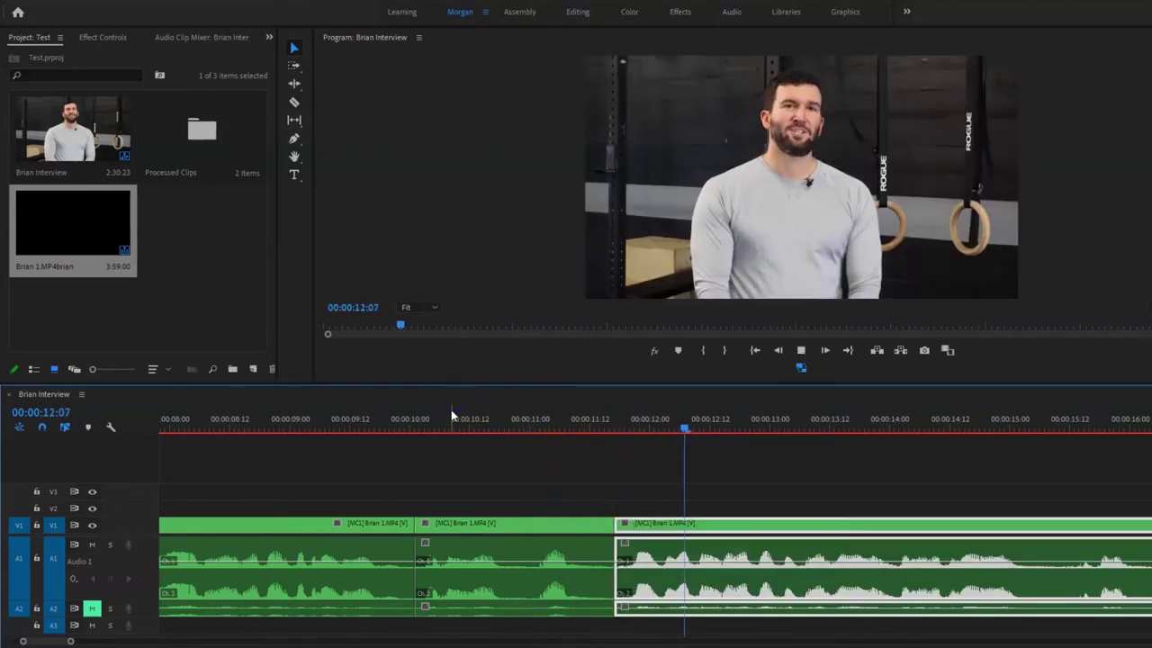
click(465, 441)
key(space)
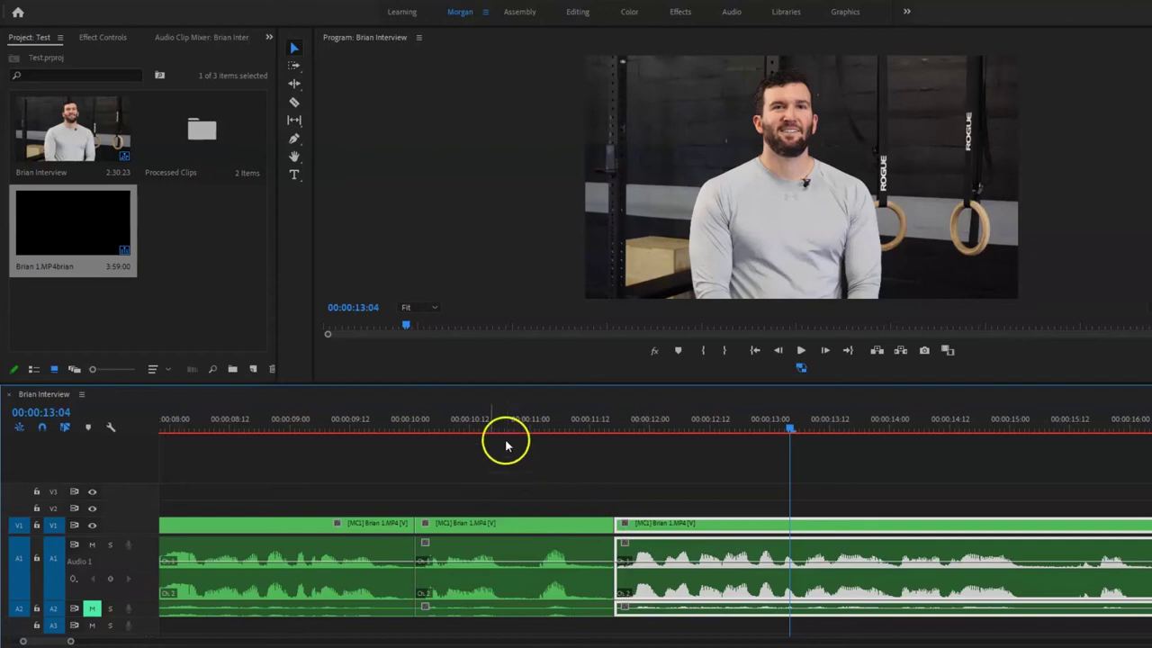
click(344, 420)
key(space)
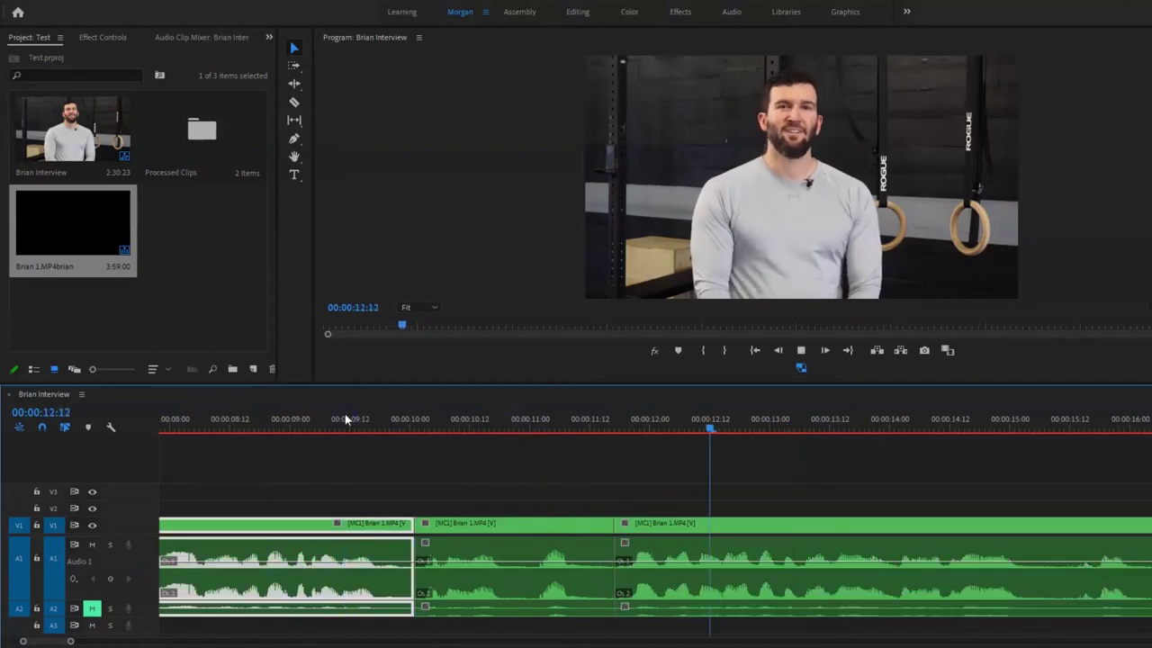
Step: Slightly lower the audio level of the clip that starts at about 00:00:11:17
click(384, 465)
key(d)
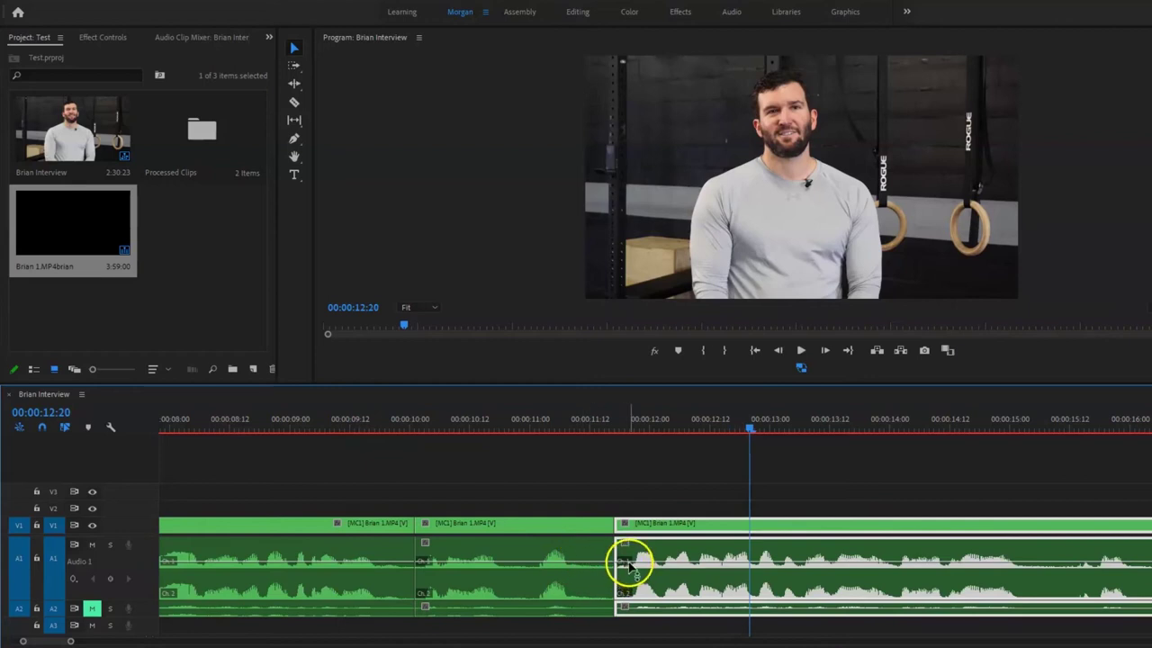
drag(628, 563, 628, 565)
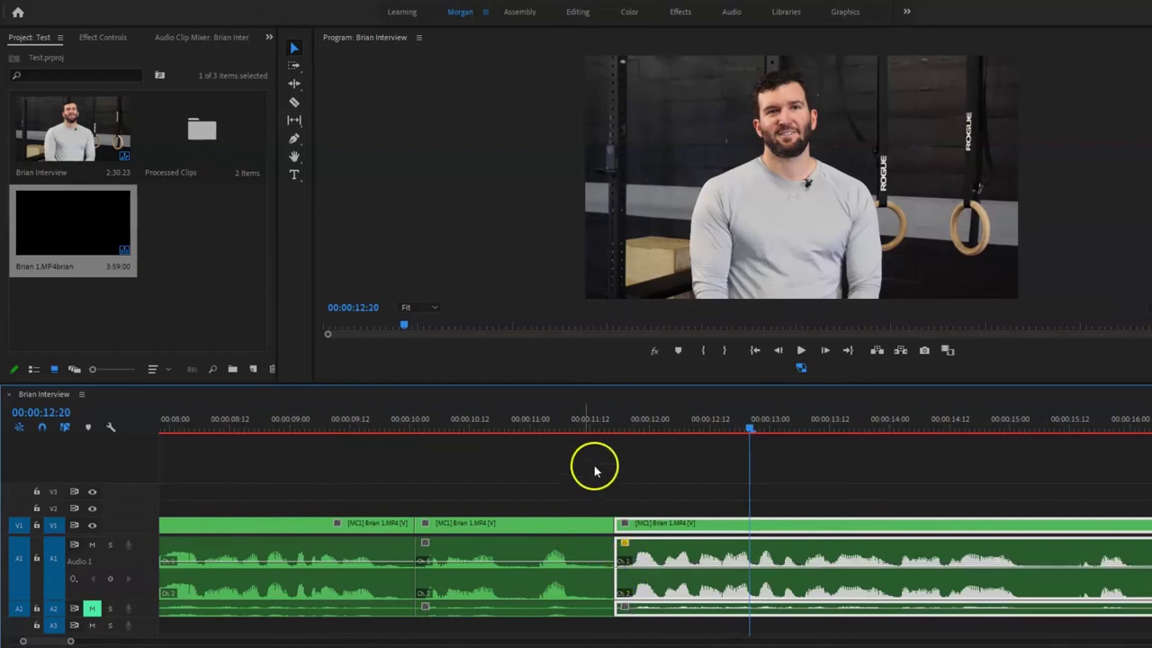
Step: Replay the sequence from about 00:00:11:06 across the cut to check the transition and clip level
click(560, 418)
key(d)
key(space)
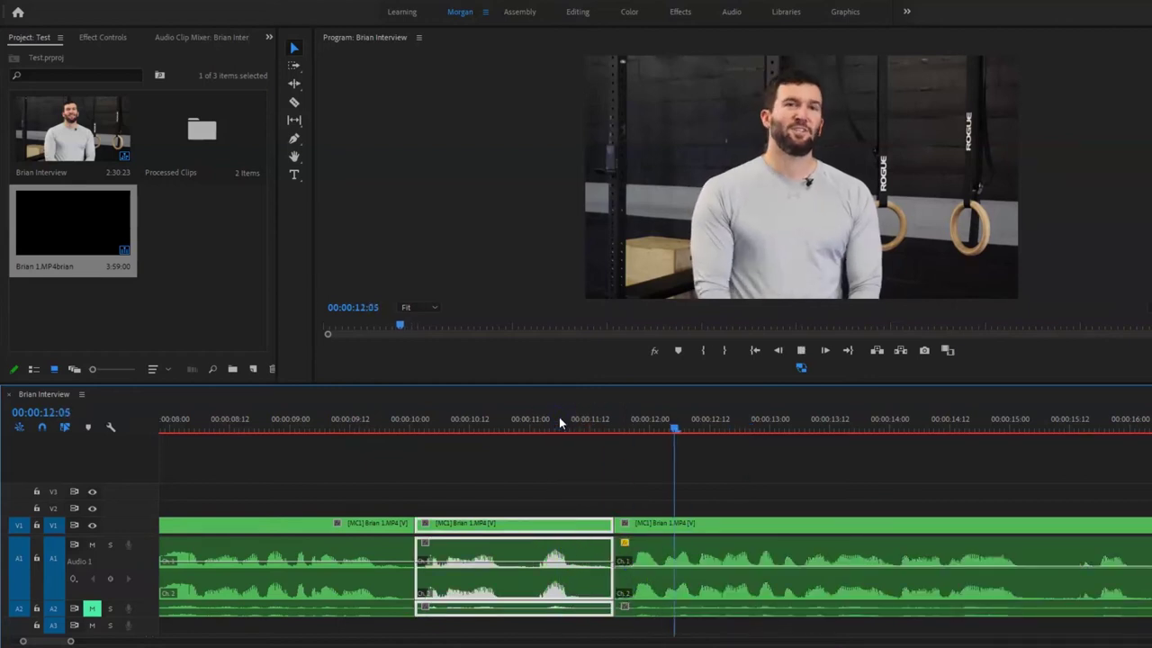
scroll(576, 502, down, 5)
key(space)
Step: Play the long clip from 00:00:13:21 through the end of the answer into the gap after it
click(557, 535)
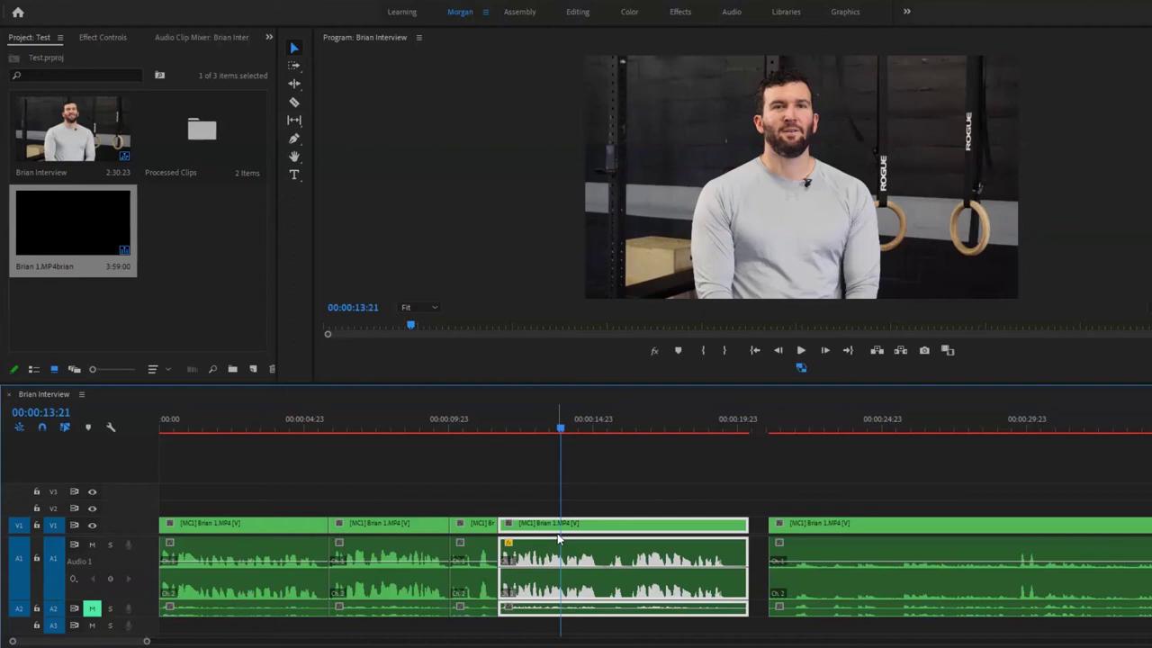
scroll(559, 539, up, 2)
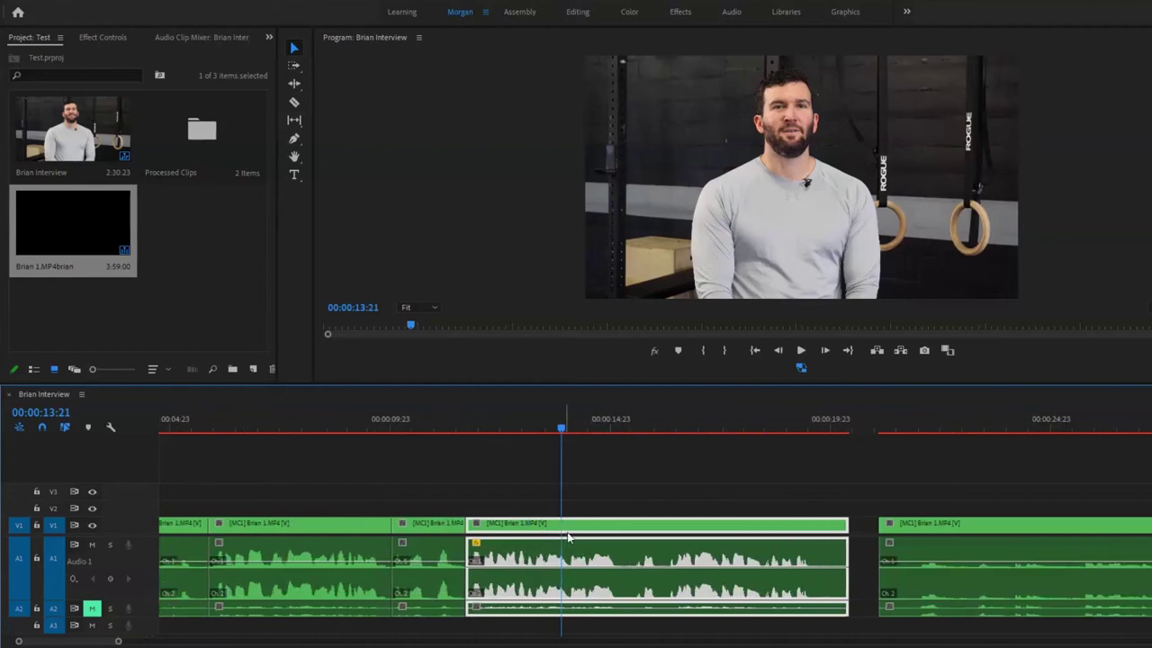
key(space)
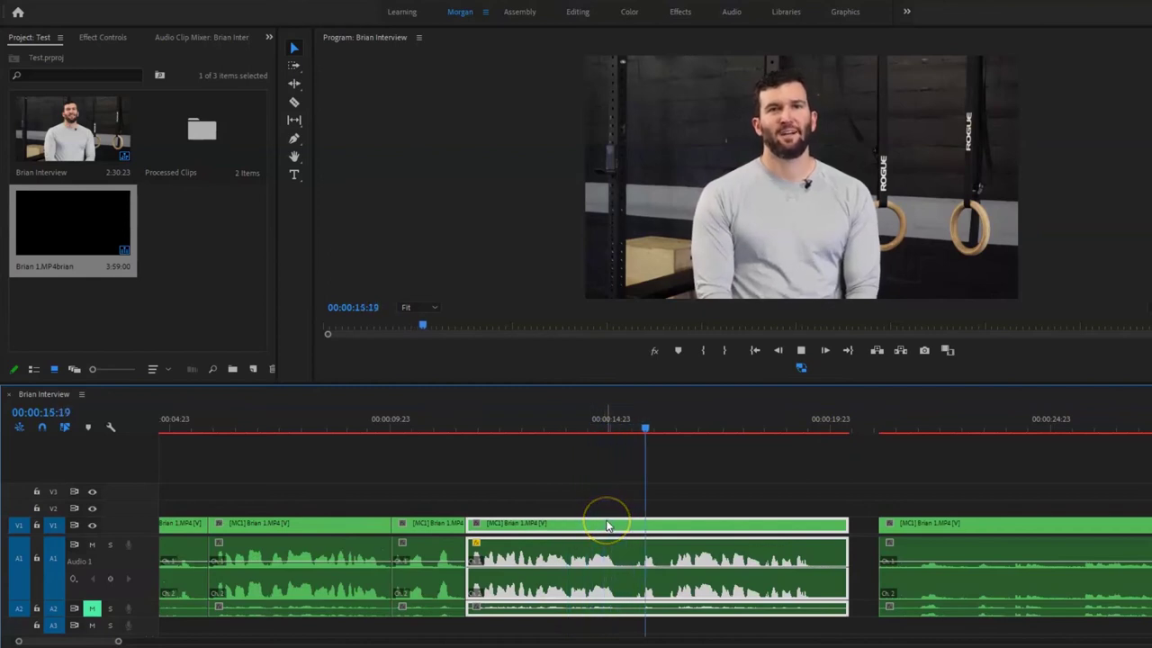
scroll(700, 572, down, 2)
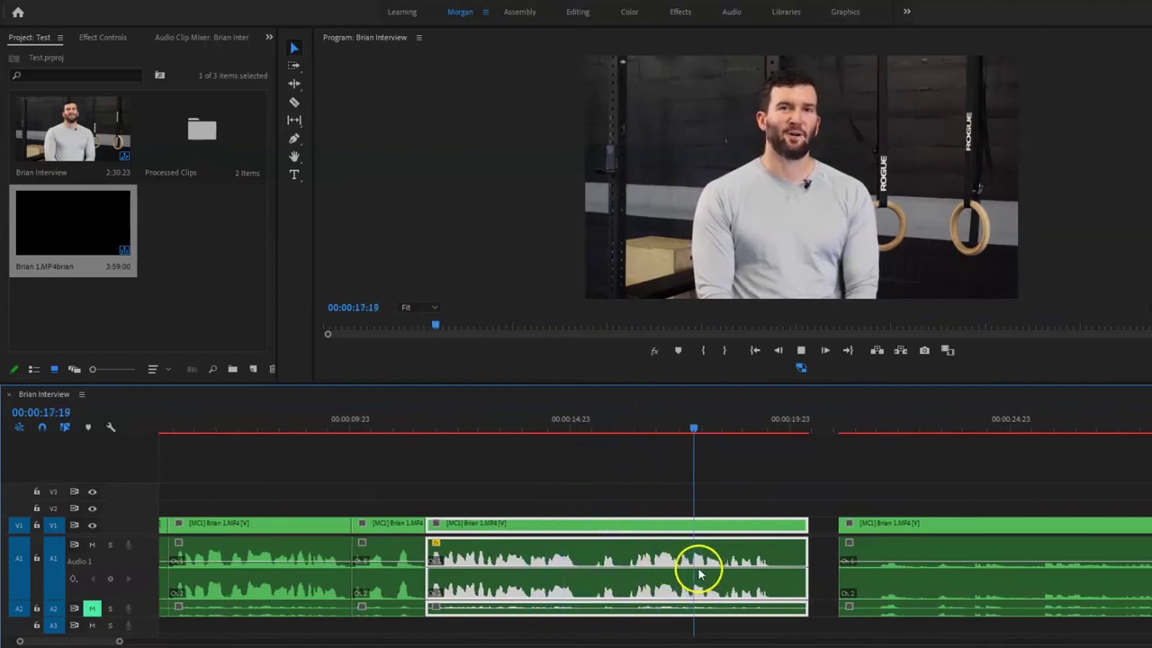
scroll(699, 573, down, 6)
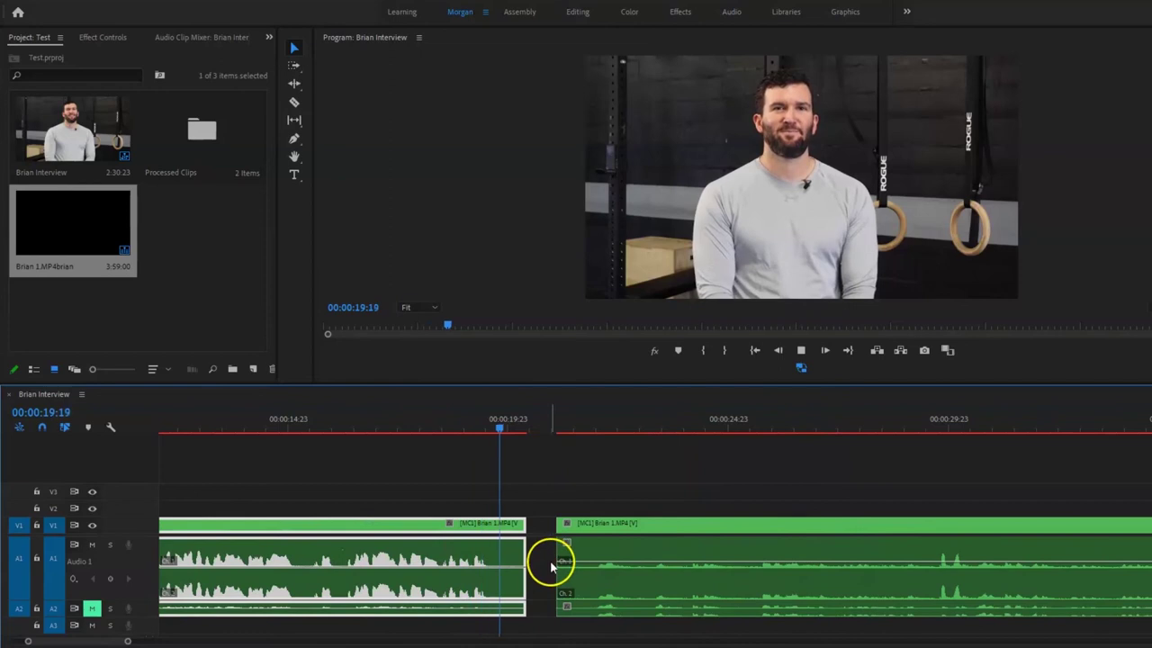
key(space)
Step: Split the clip after the gap at 00:00:35:13, ripple delete its unwanted opening and close the remaining gap before it
scroll(546, 564, down, 8)
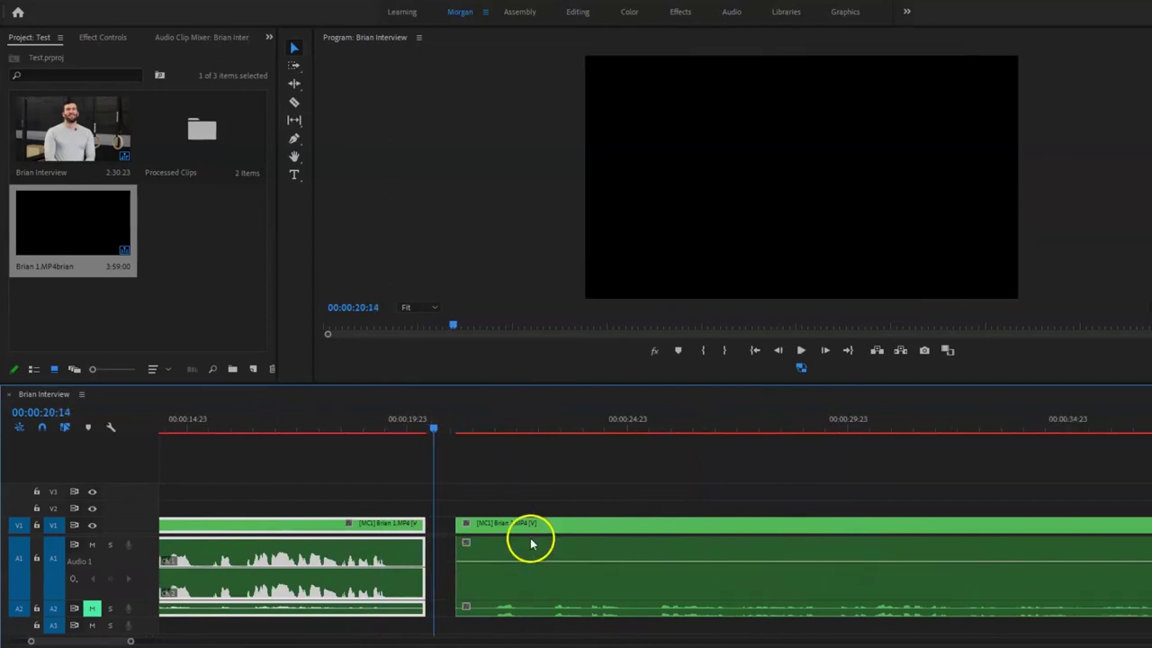
scroll(528, 546, up, 11)
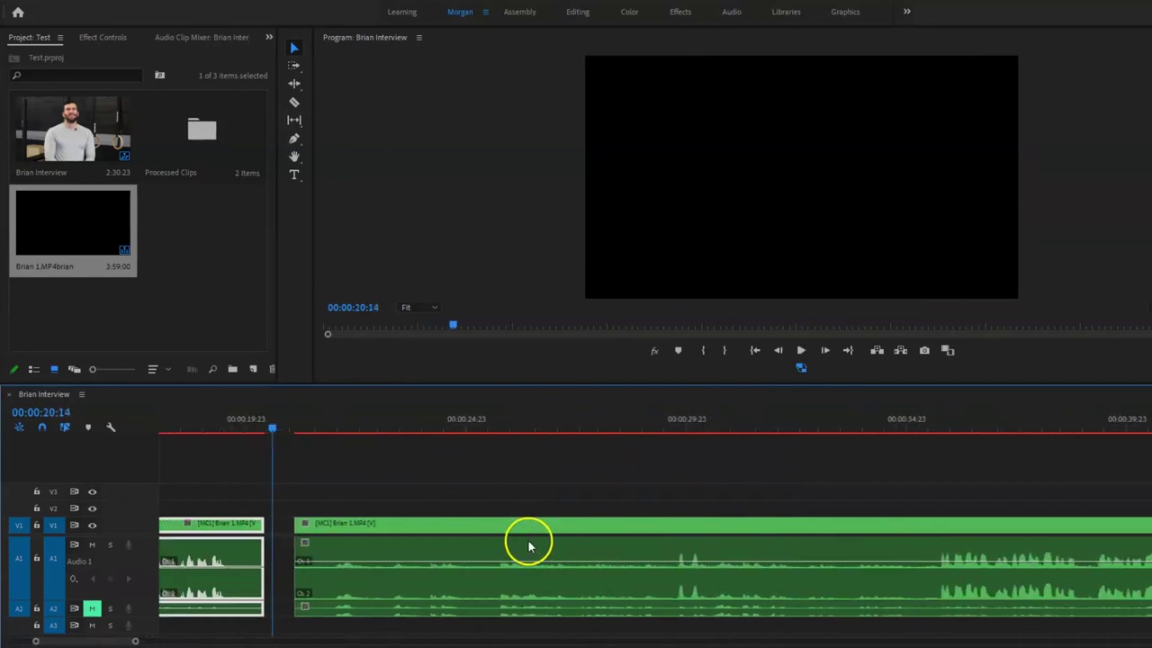
scroll(528, 547, up, 2)
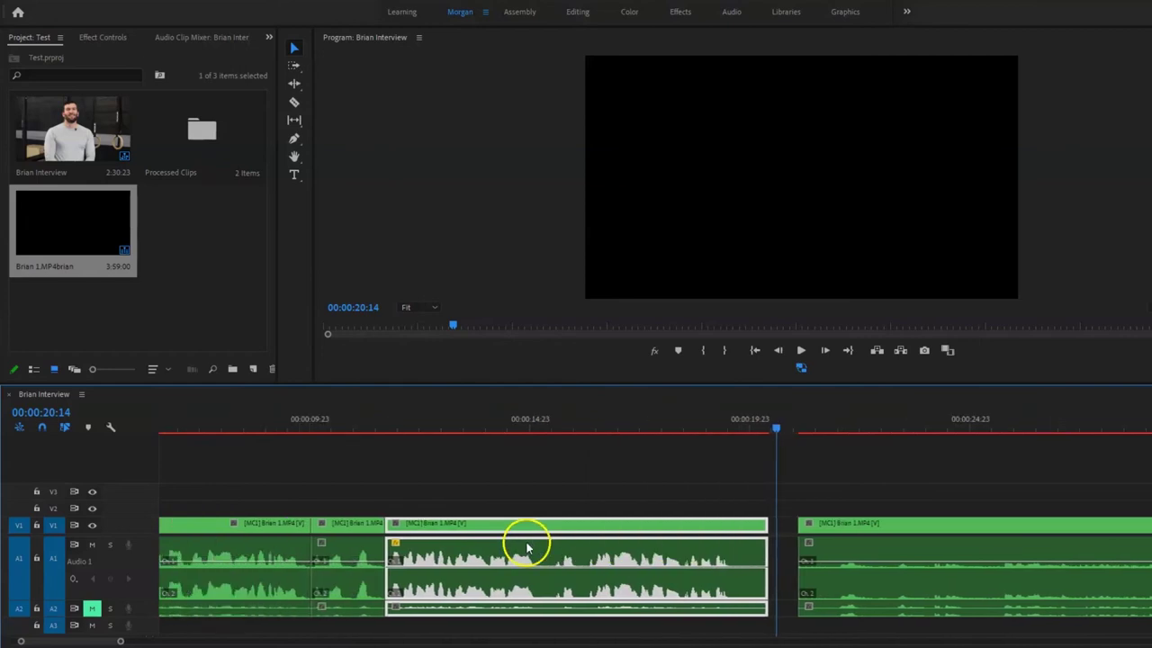
scroll(530, 547, down, 11)
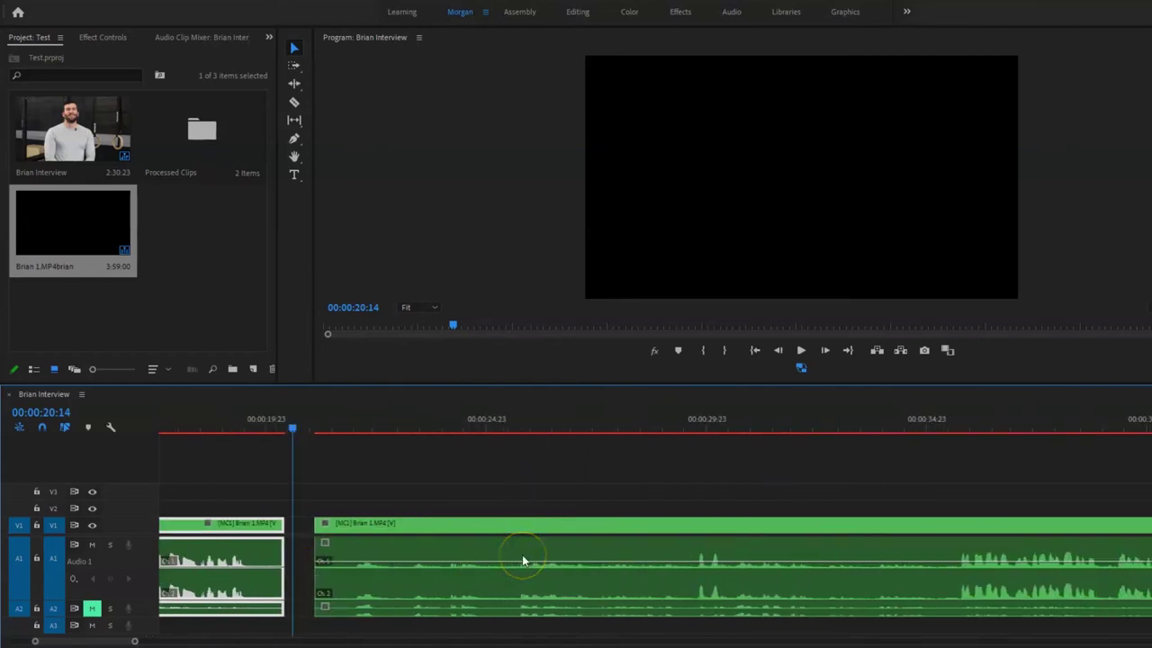
scroll(463, 494, down, 4)
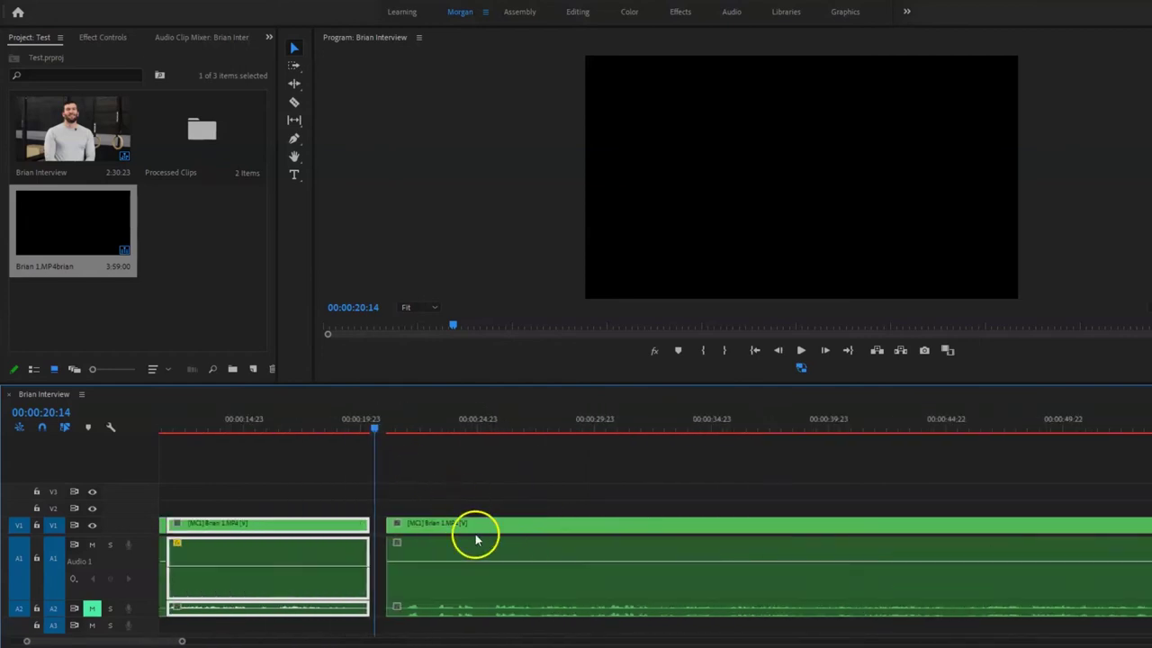
drag(441, 426, 704, 429)
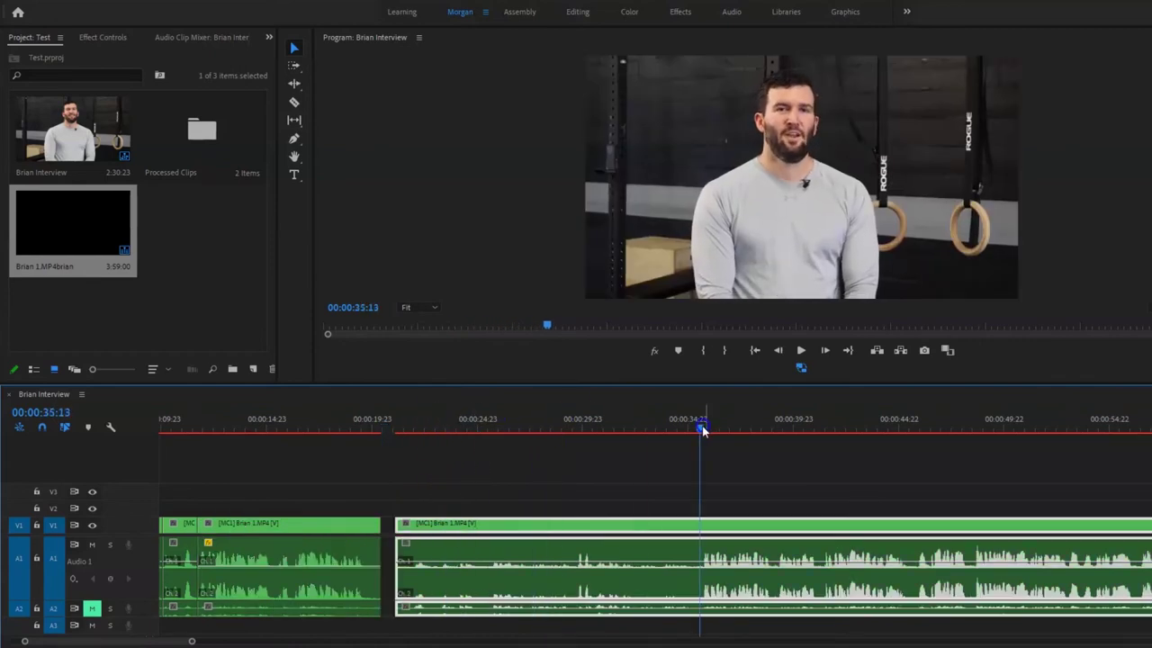
key(ctrl+k)
click(607, 537)
key(shift+Delete)
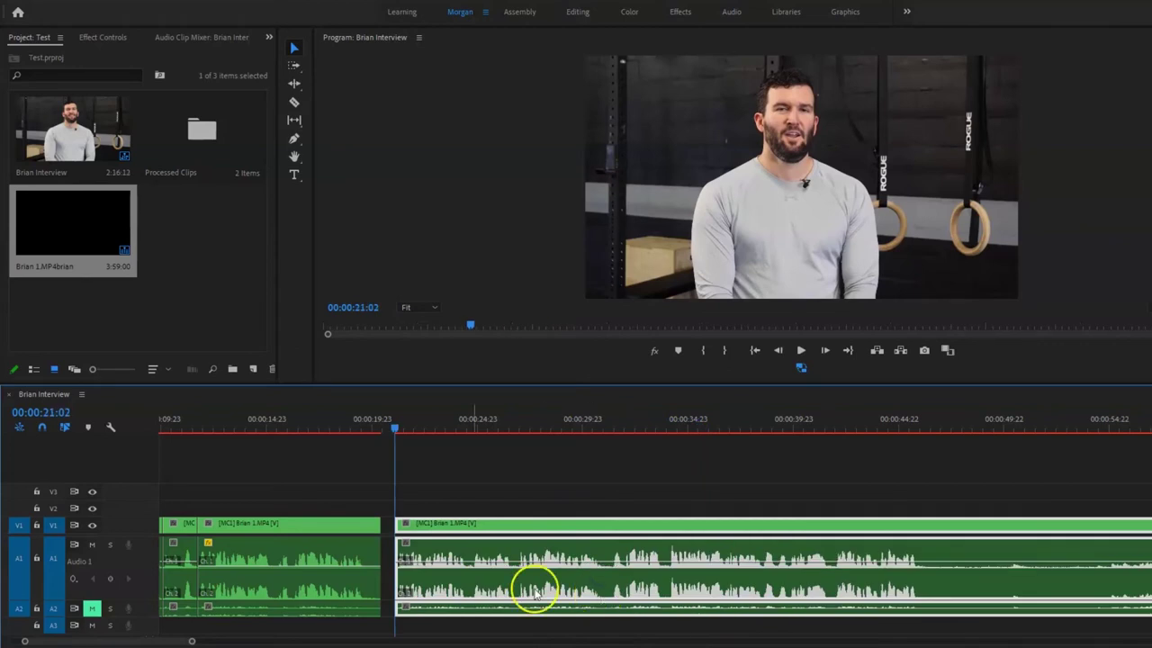
click(387, 532)
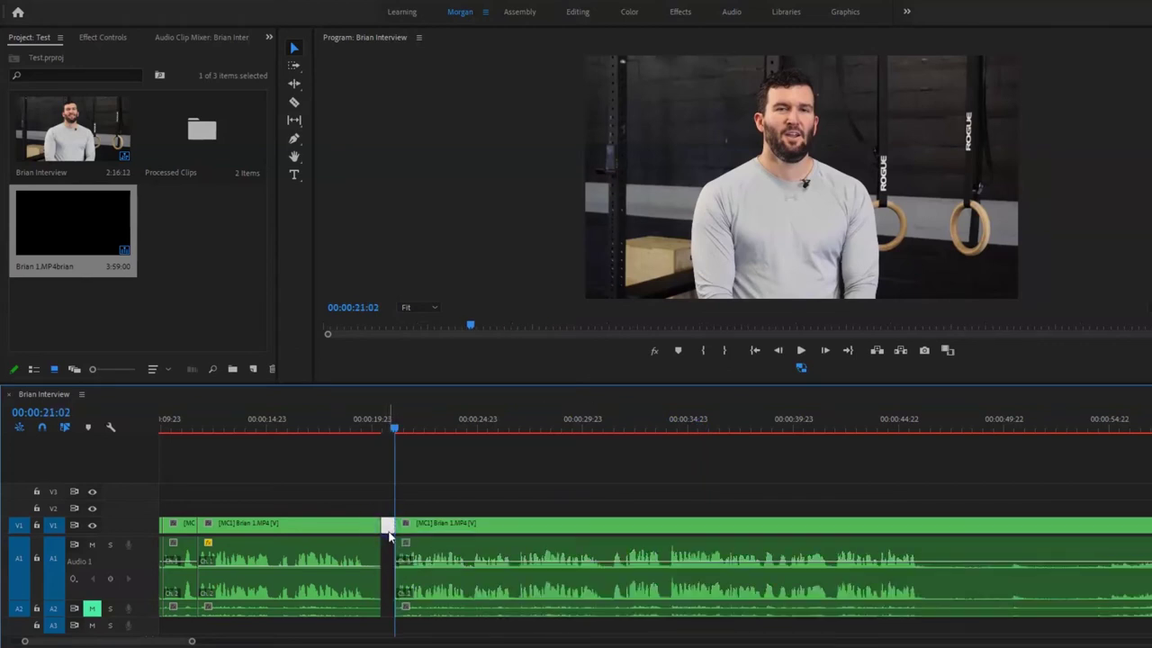
key(Delete)
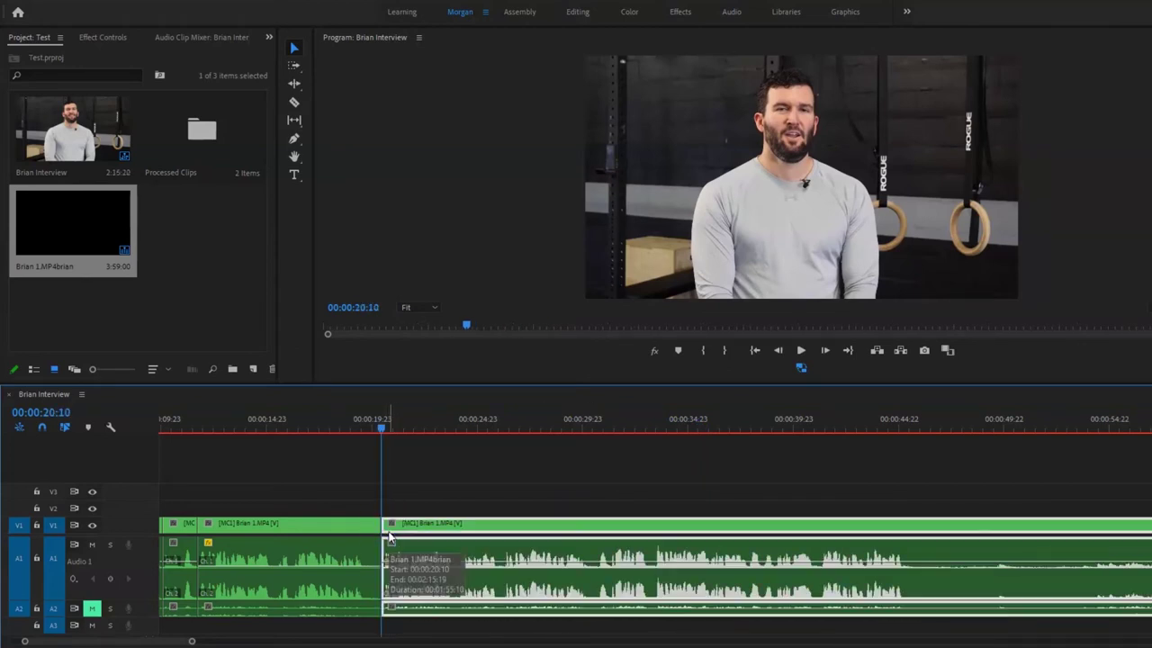
Step: Play the answer that starts at 00:00:20:10 to its end, stopping at 00:00:46:08
click(411, 548)
key(space)
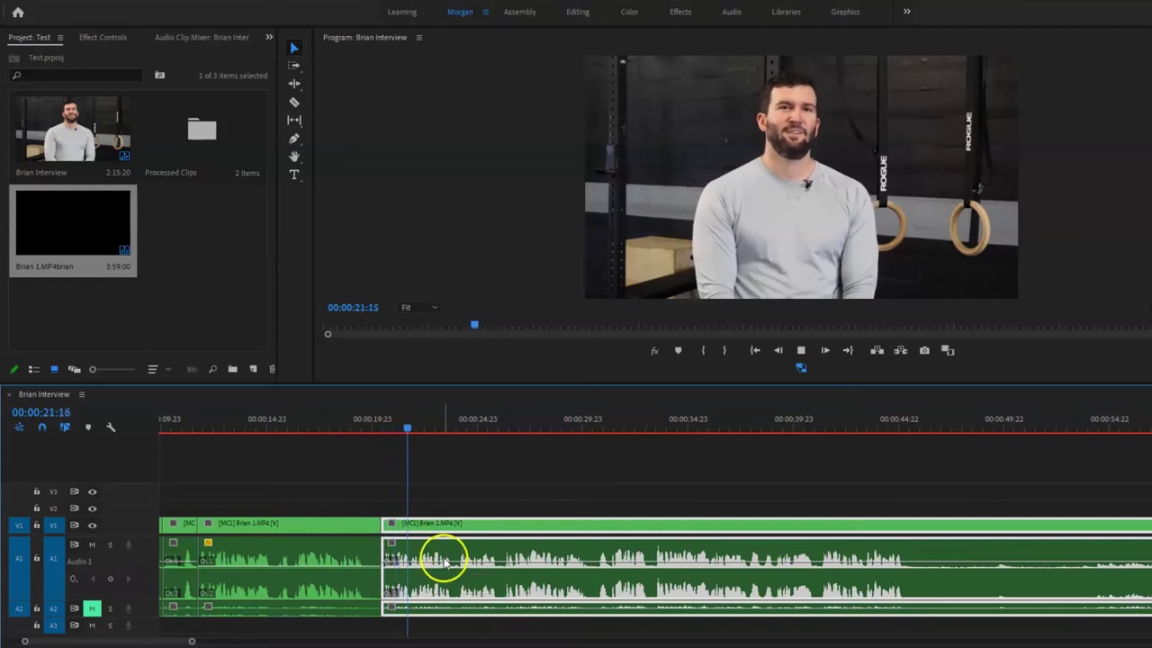
scroll(450, 560, down, 2)
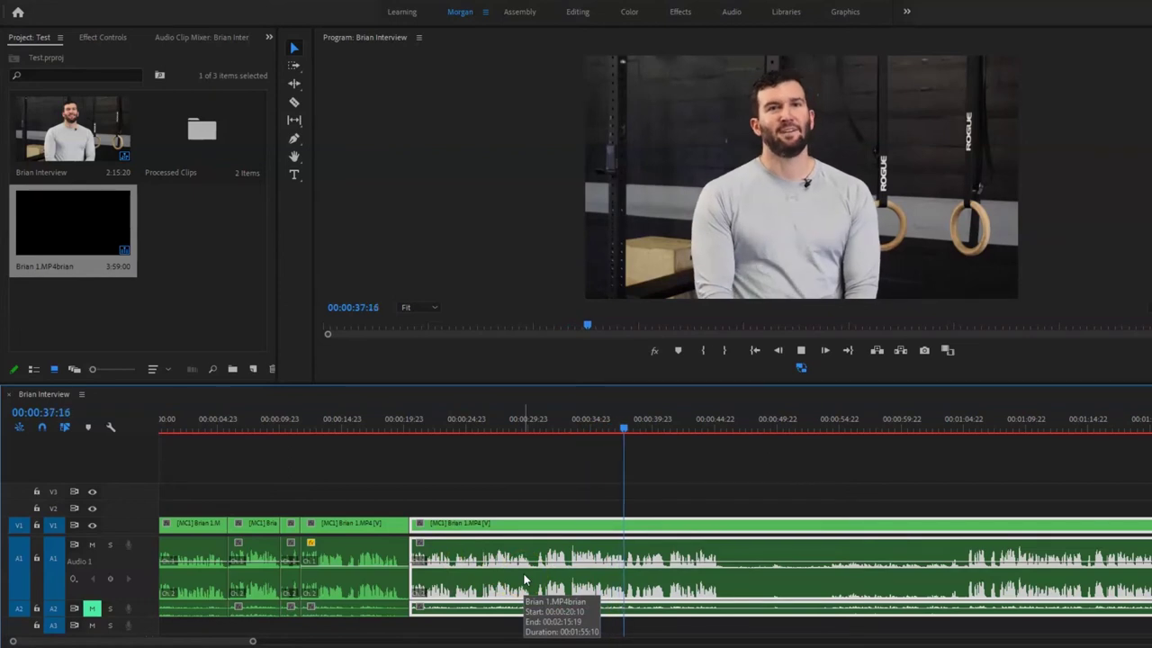
scroll(711, 609, up, 5)
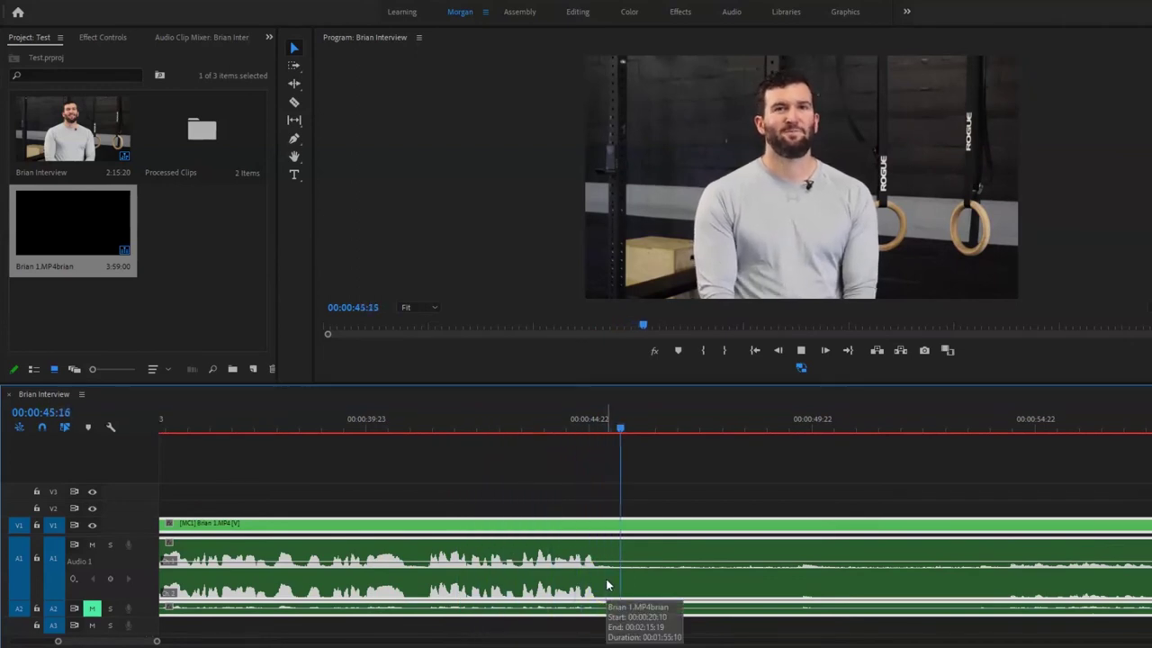
key(space)
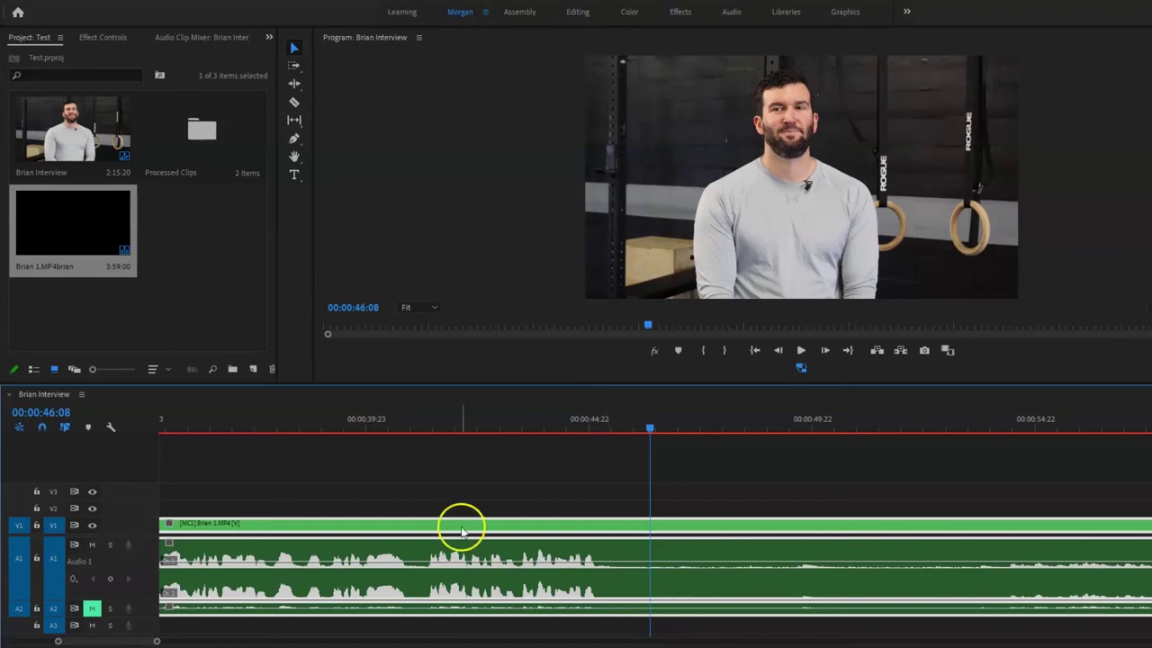
Step: Split the clip at 00:00:46:08 and again at 00:01:05:02, and ripple delete the segment between the cuts
key(ctrl+k)
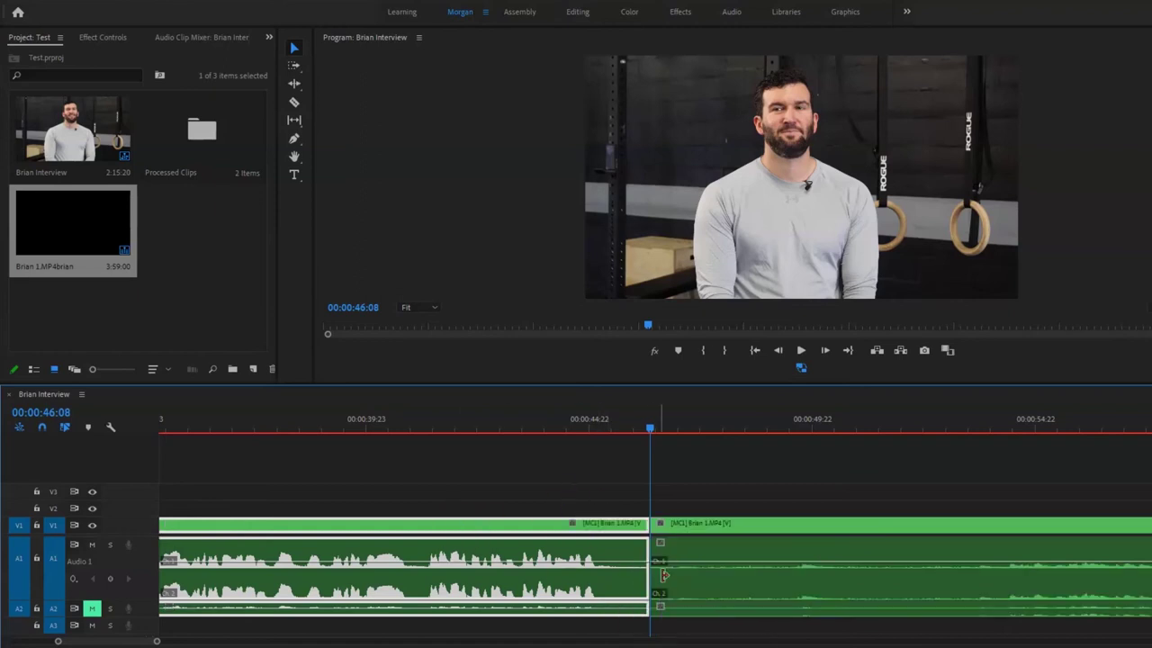
scroll(662, 577, down, 4)
drag(755, 419, 826, 421)
key(equal)
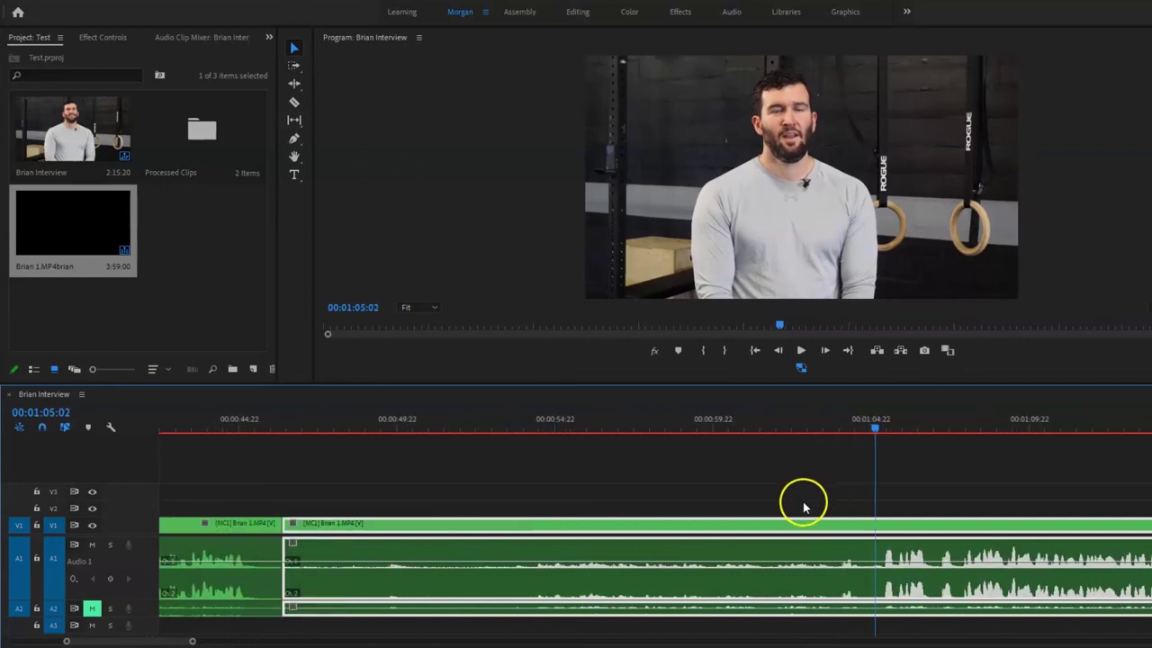
key(ctrl+k)
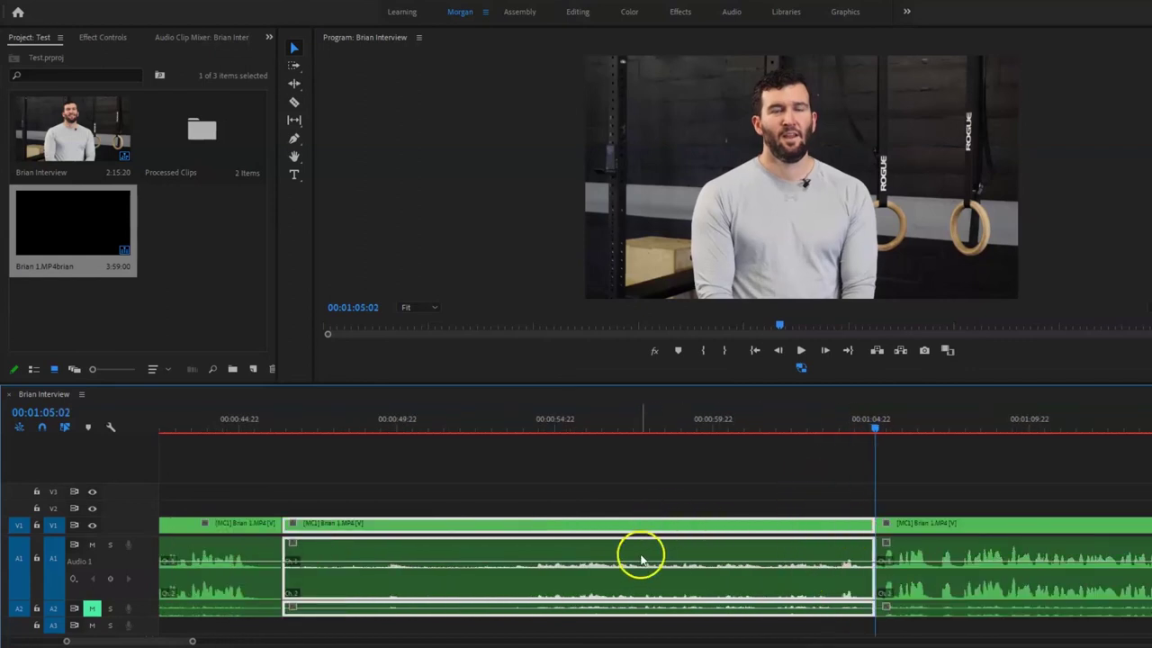
key(q)
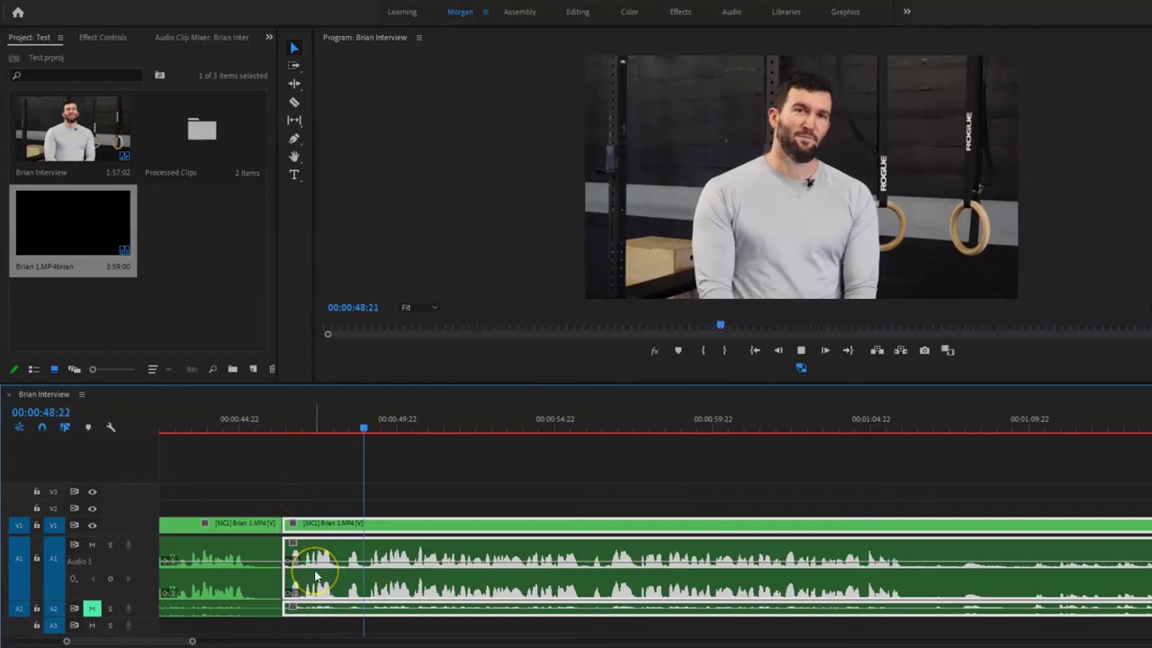
Step: Play the answer after the 00:00:46:08 cut to its end and split the clip at 00:01:06:19
scroll(315, 576, down, 1)
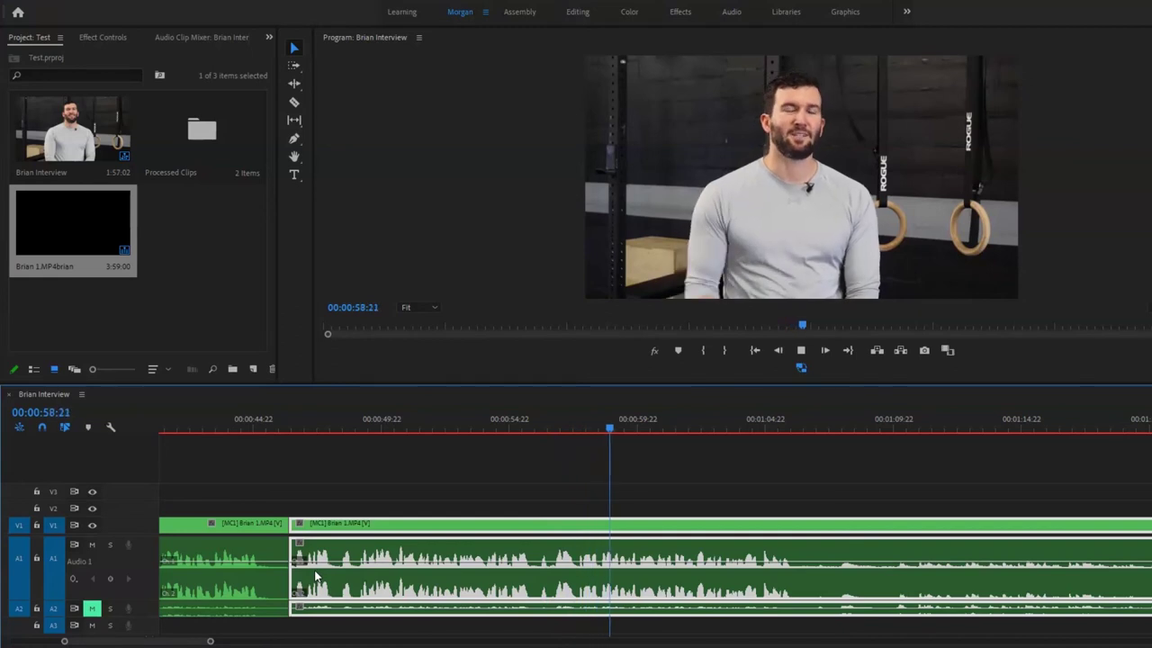
click(326, 547)
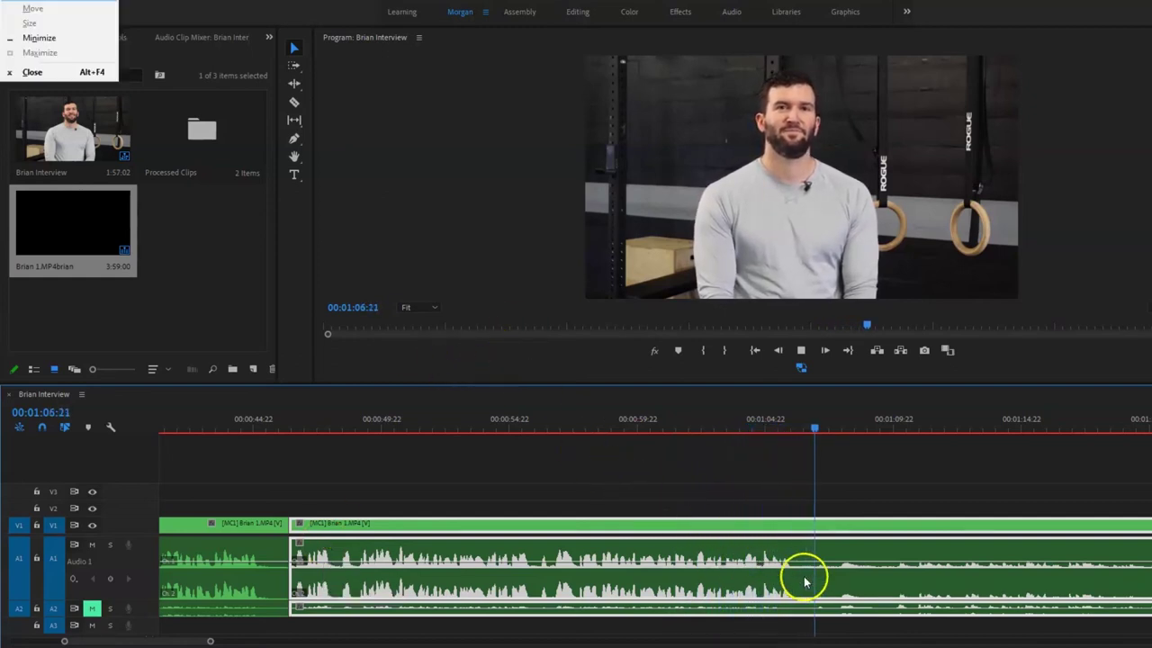
key(space)
click(800, 420)
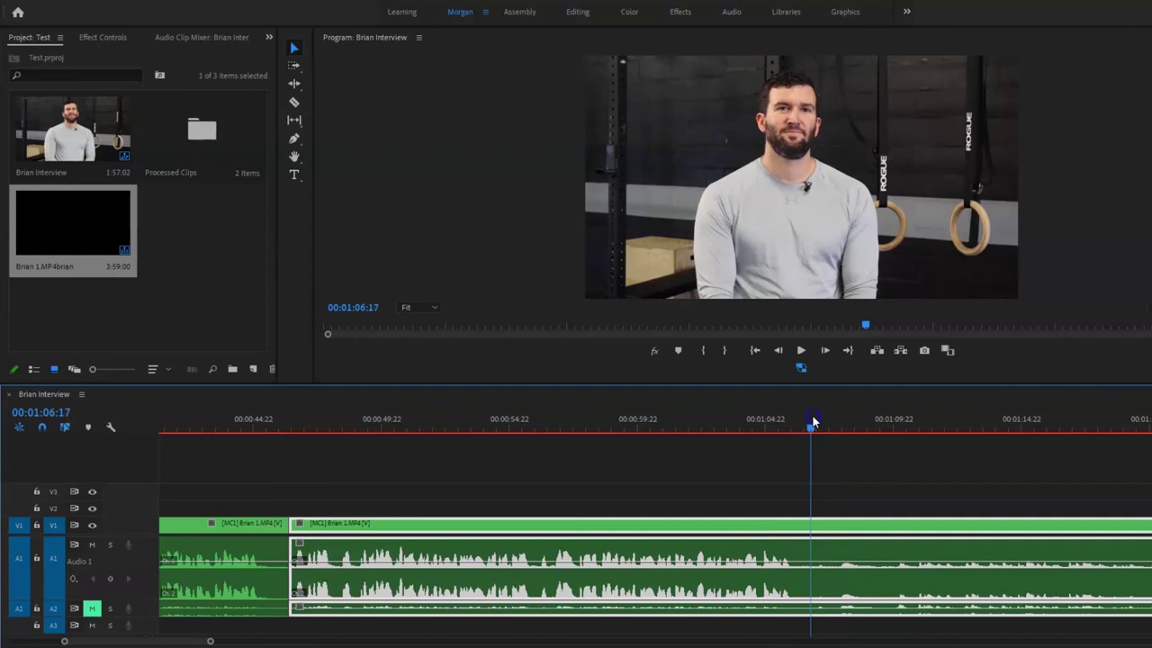
drag(813, 422, 814, 421)
key(ctrl+k)
Step: Play and scrub the beginning of the answer between 00:00:46:08 and 00:01:06:19 to examine its first words around 00:00:48
scroll(833, 563, down, 3)
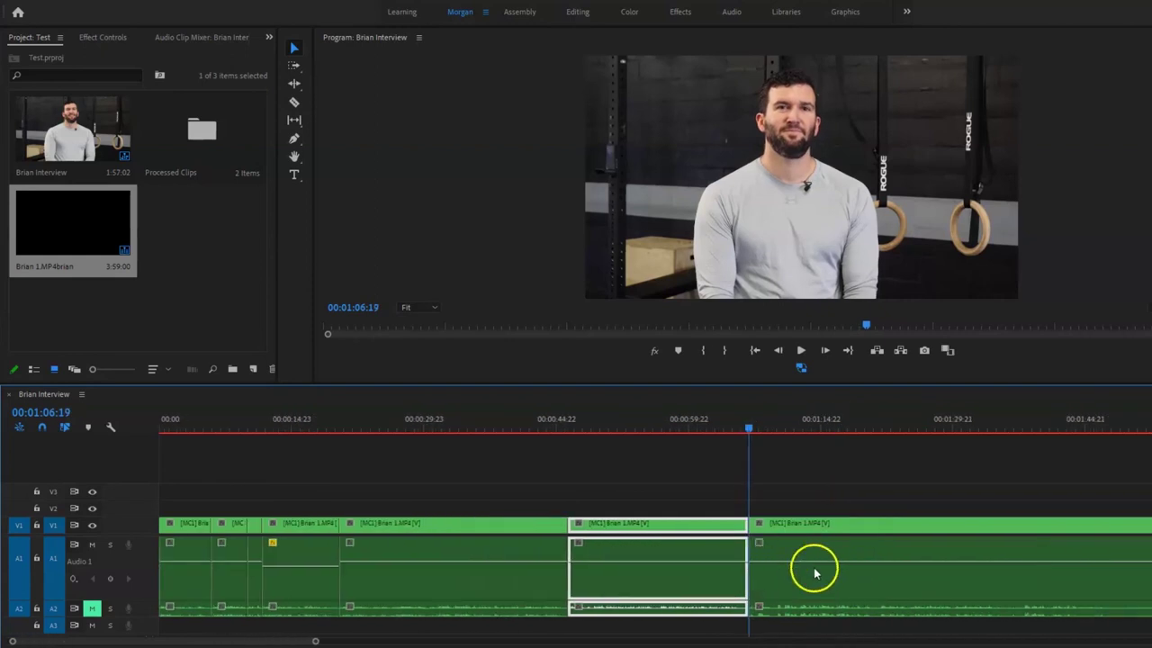
click(583, 421)
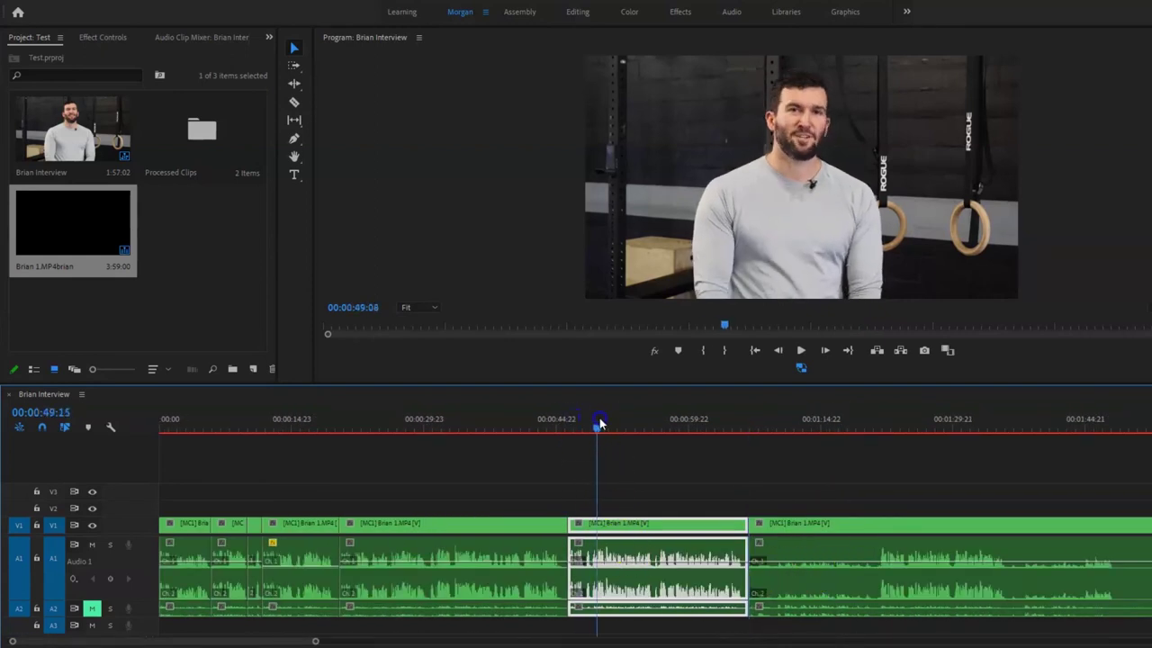
key(equal)
key(equal)
key(equal)
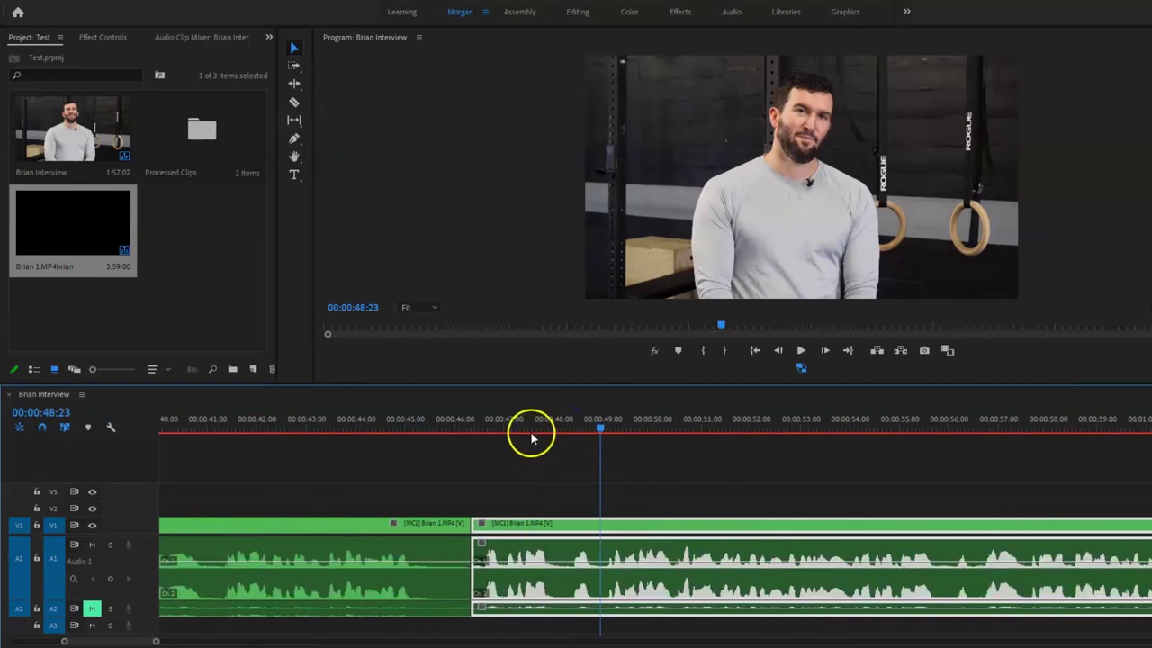
key(space)
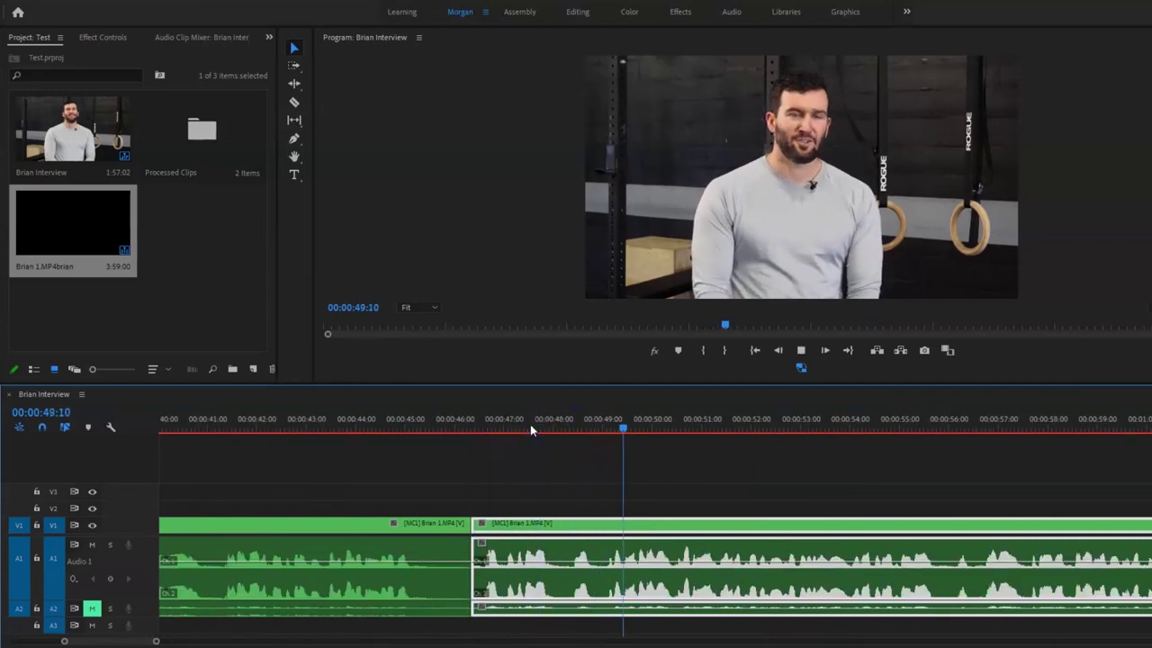
click(541, 474)
mouse_move(543, 423)
mouse_down()
mouse_move(488, 425)
mouse_move(564, 426)
mouse_up()
Step: Replay the same answer from its opening cut up to 00:00:48:03 to judge the opening phrase
scroll(590, 544, down, 3)
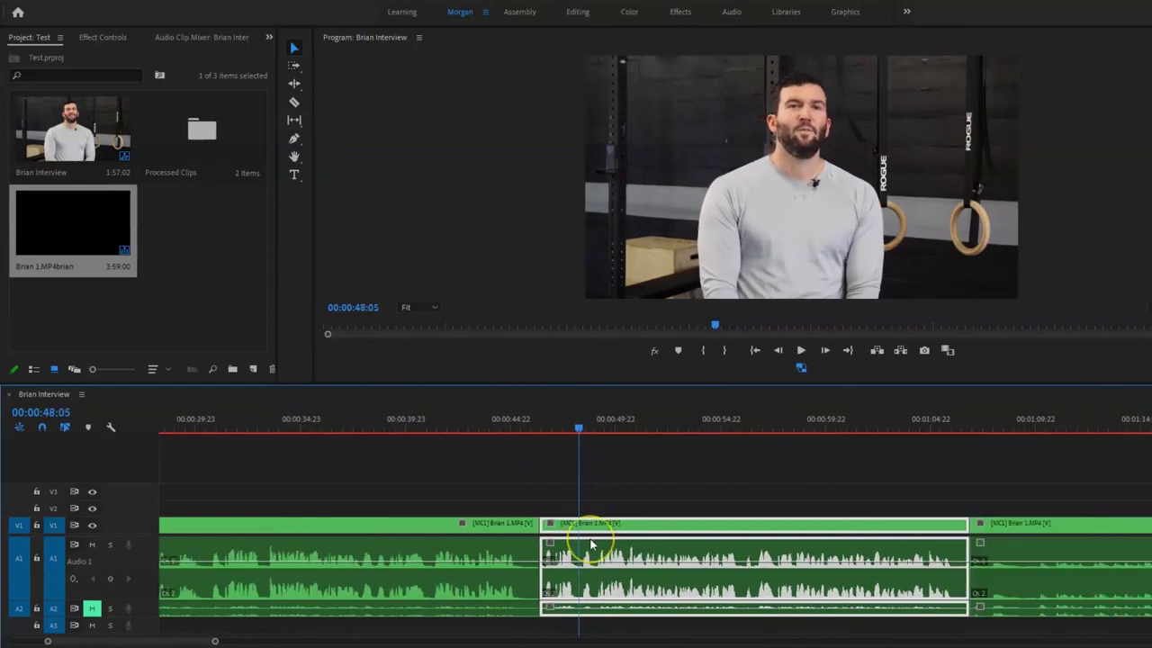
scroll(592, 545, down, 3)
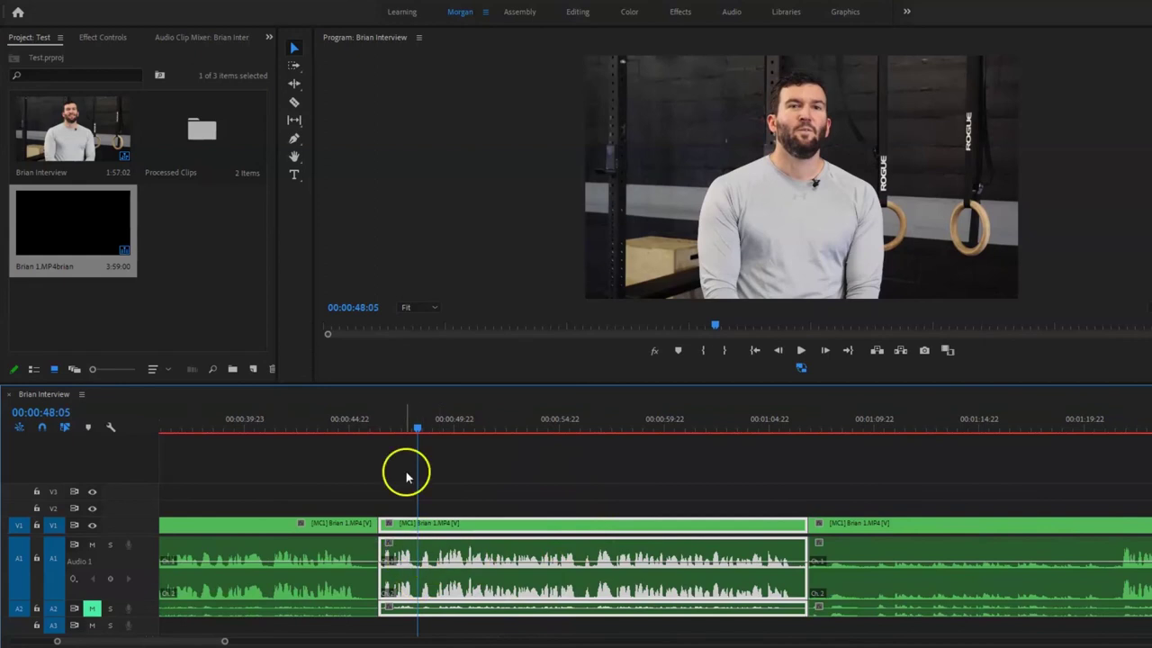
scroll(399, 561, up, 5)
drag(374, 431, 335, 427)
key(space)
key(space)
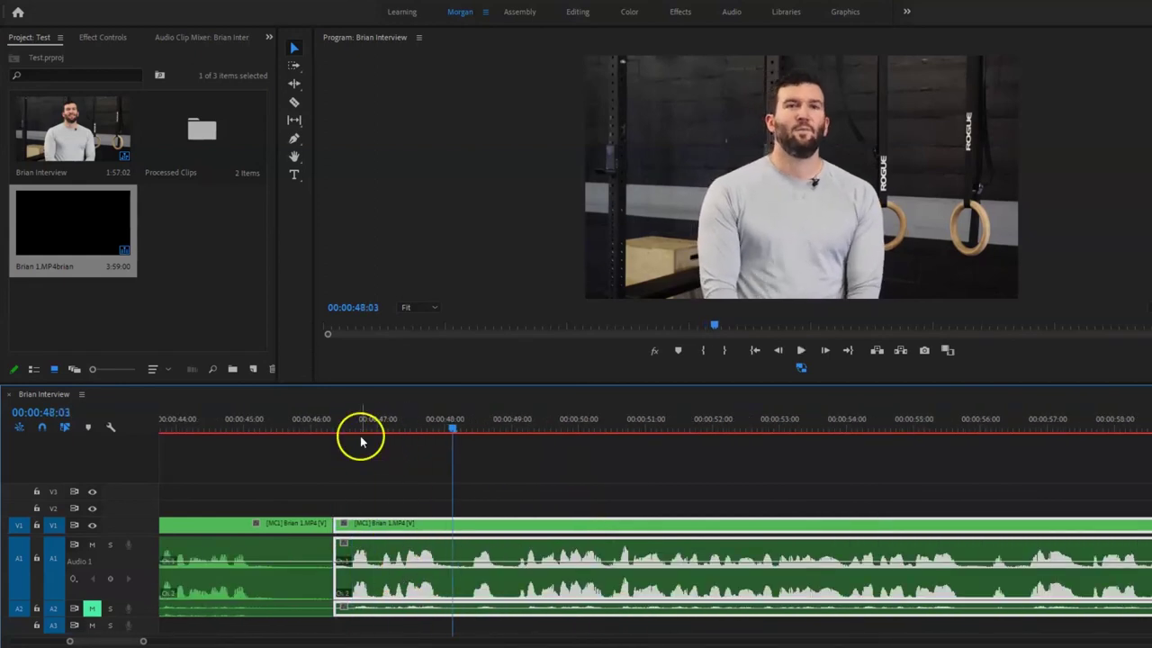
Step: Split the clip where the next answer starts at 00:01:21:10 and ripple delete the segment between 00:01:06:19 and the new cut
drag(383, 427, 450, 430)
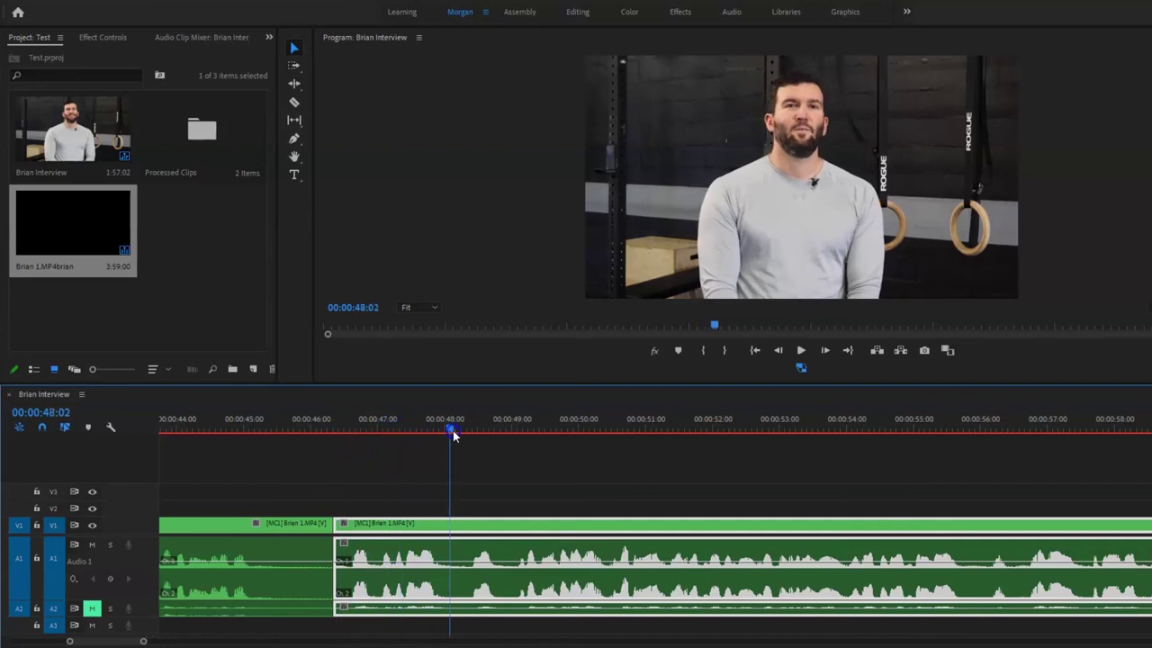
click(532, 534)
scroll(545, 545, down, 5)
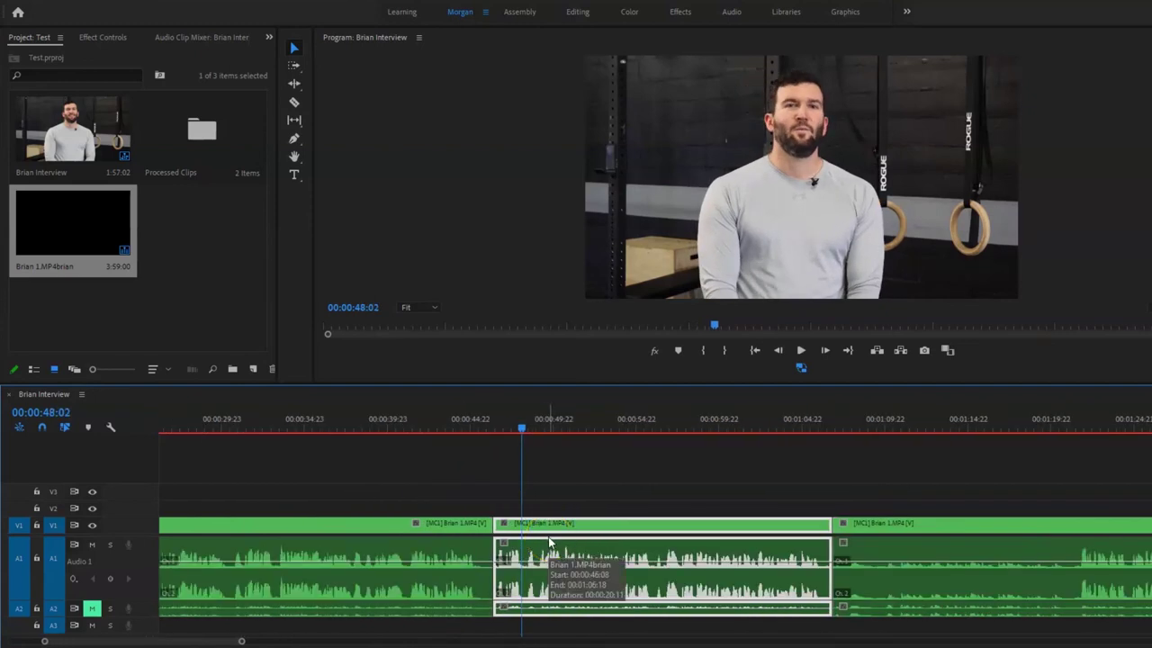
scroll(544, 540, right, 4)
scroll(528, 540, down, 2)
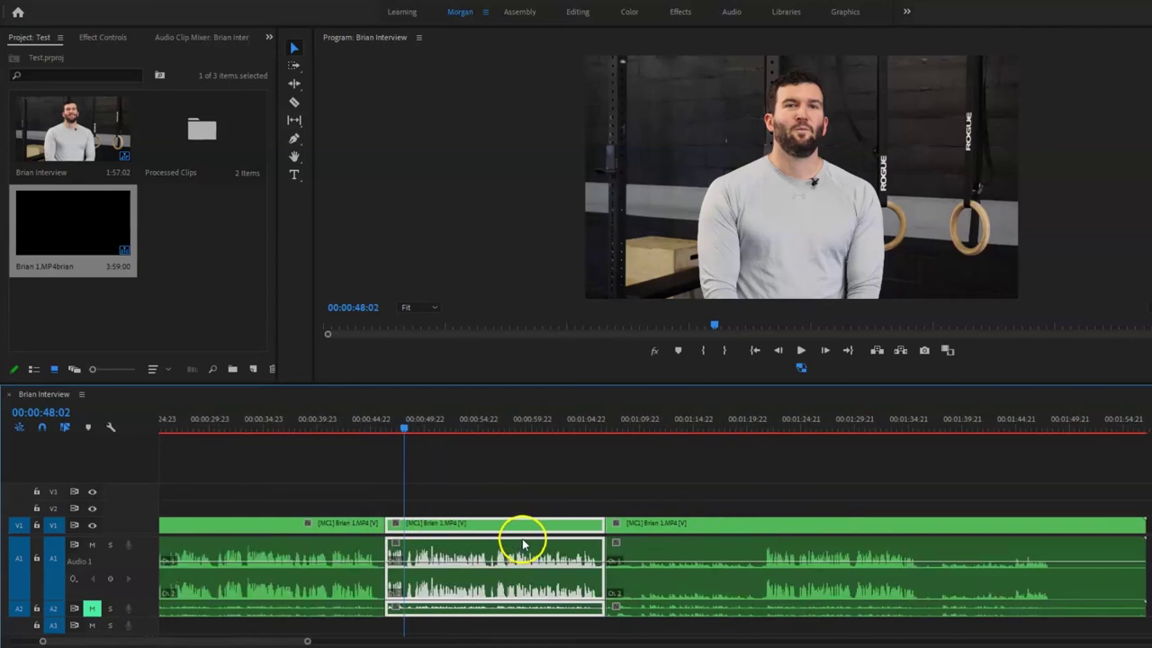
scroll(529, 542, right, 4)
scroll(532, 542, right, 2)
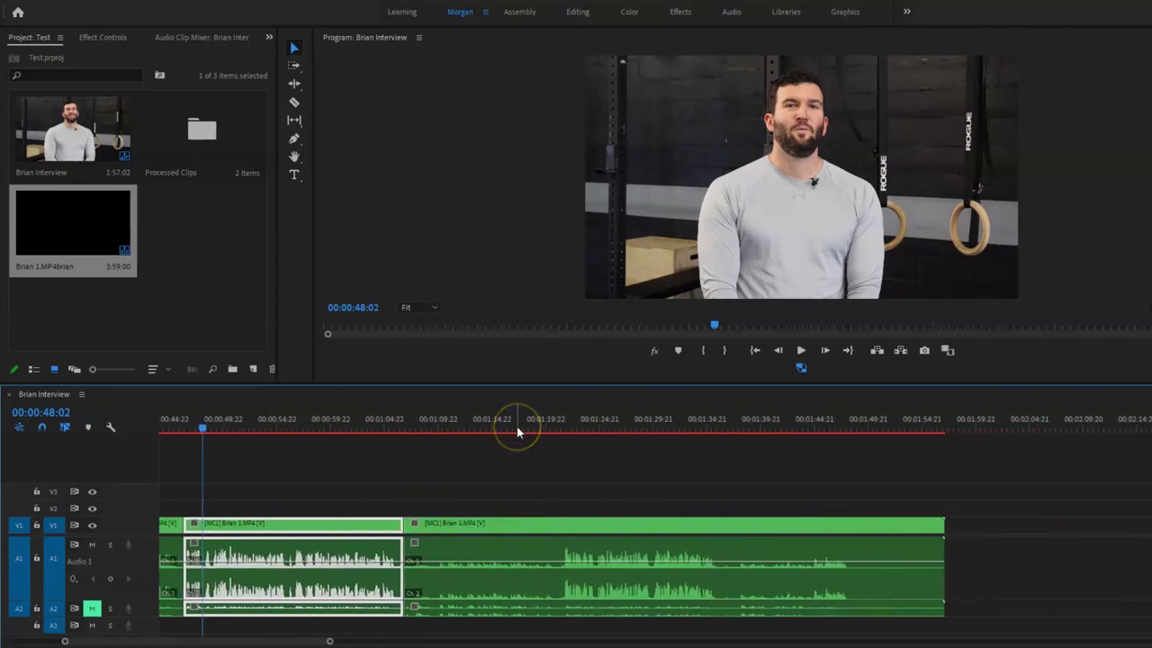
drag(517, 432, 564, 431)
scroll(560, 471, up, 2)
scroll(561, 470, up, 3)
key(ctrl+k)
click(500, 544)
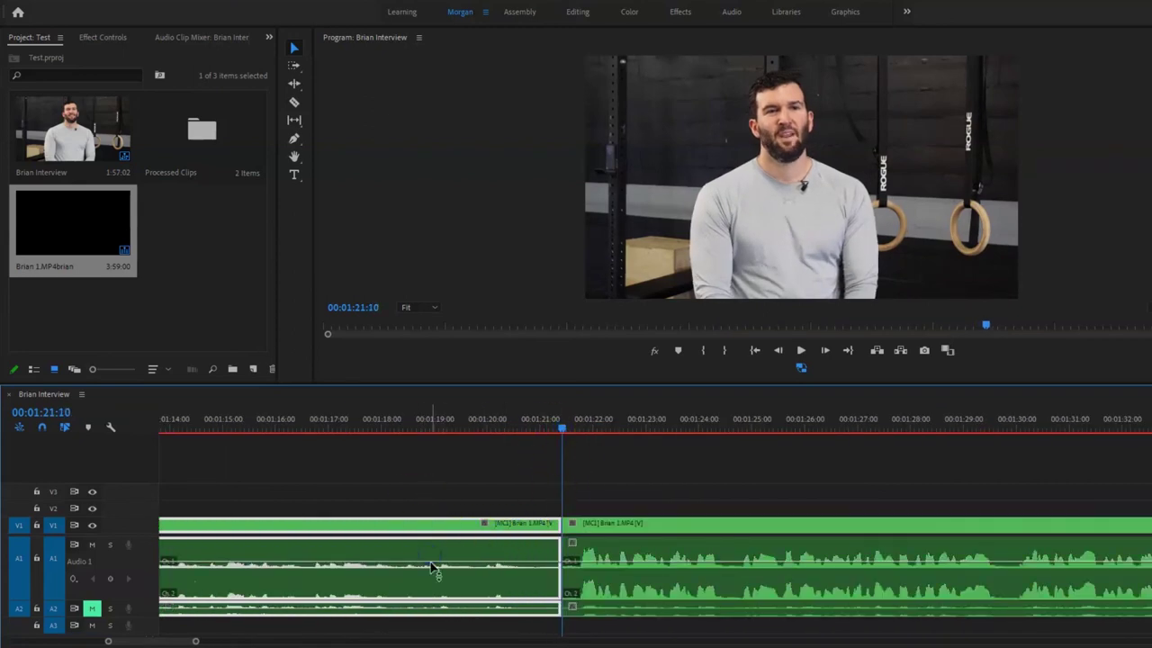
key(shift+Delete)
Step: Play the last answer from its opening cut to its end and split the clip at 00:01:22:00
key(space)
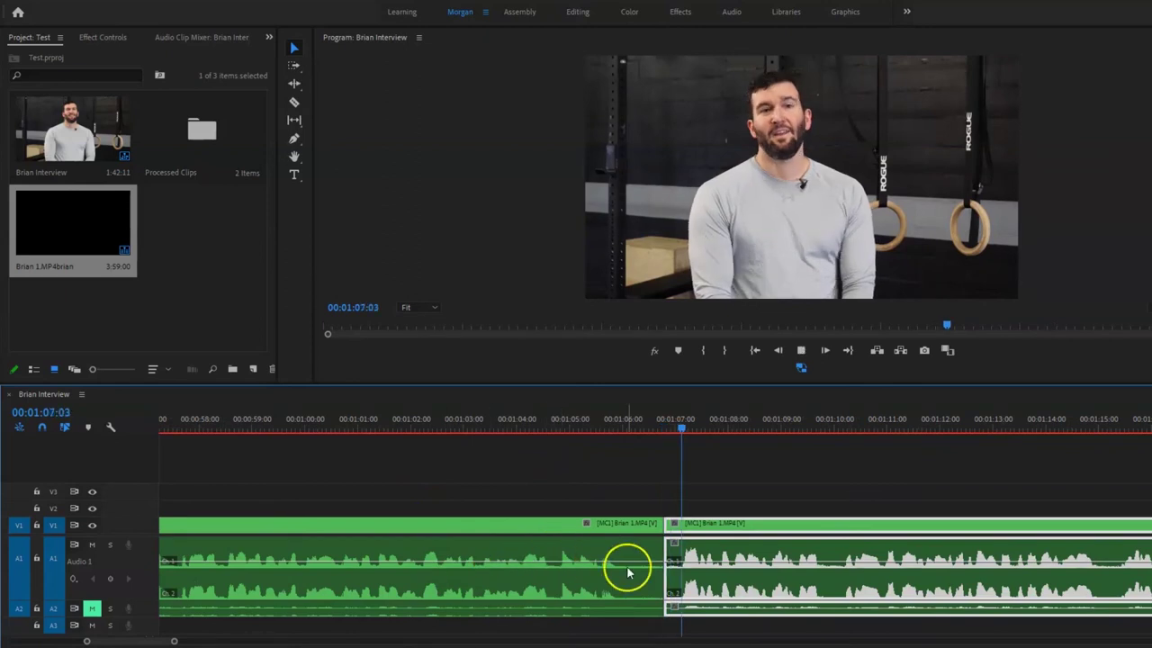
scroll(628, 572, down, 1)
scroll(628, 573, down, 3)
scroll(628, 572, down, 1)
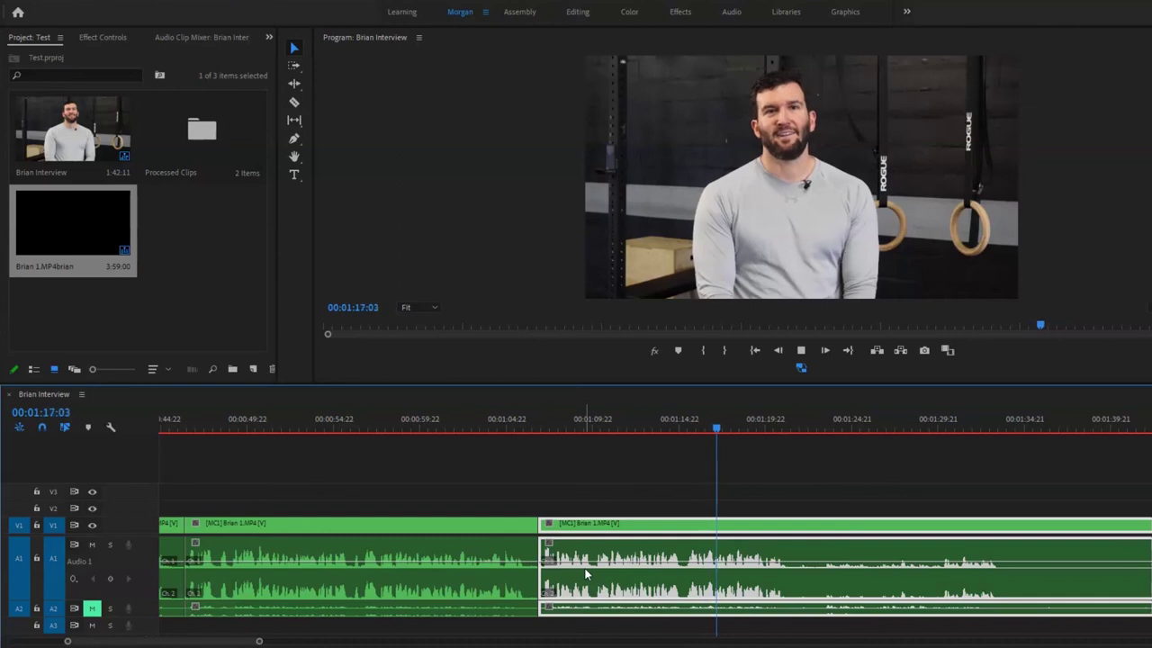
scroll(728, 624, down, 1)
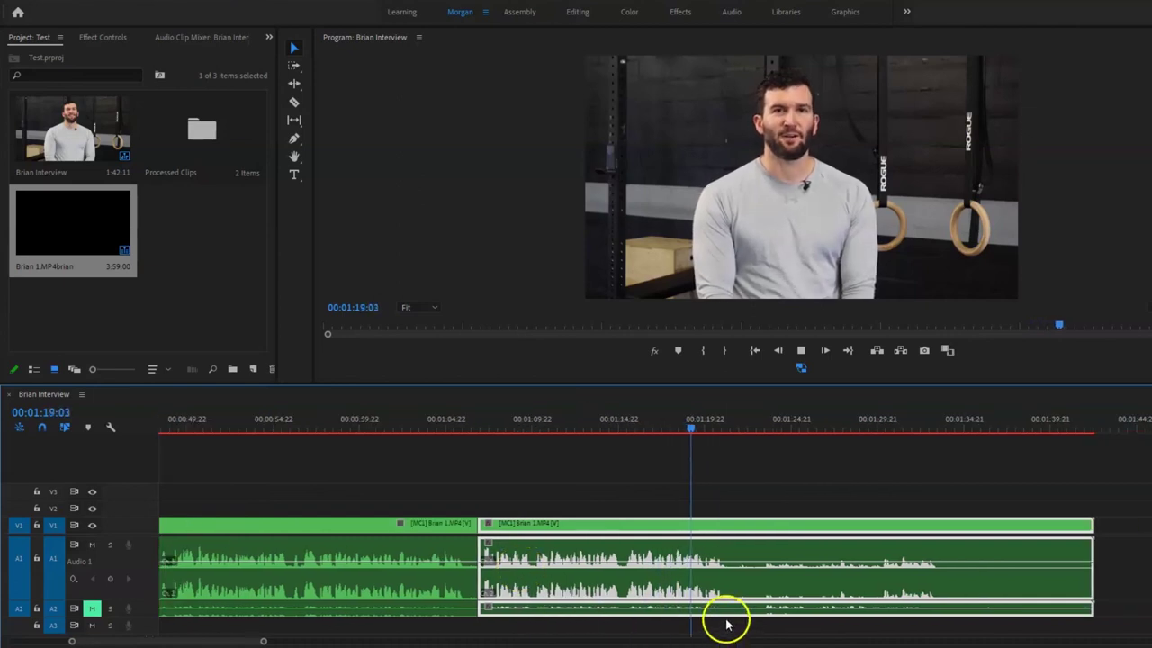
scroll(727, 603, up, 3)
scroll(701, 599, down, 2)
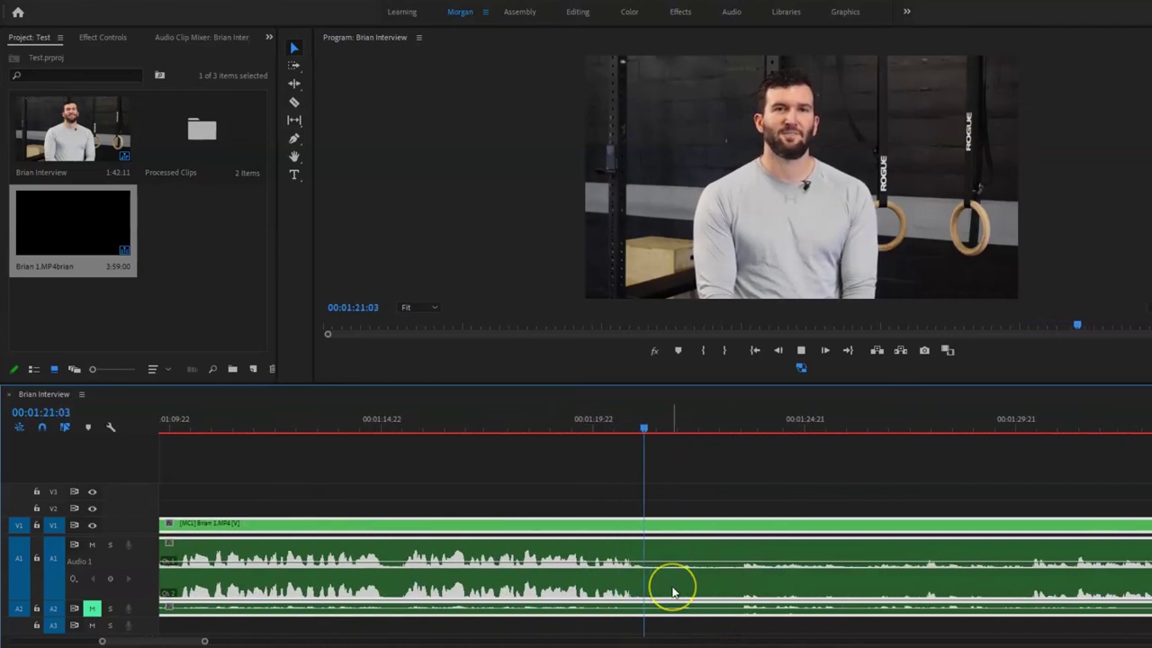
key(space)
key(ctrl+k)
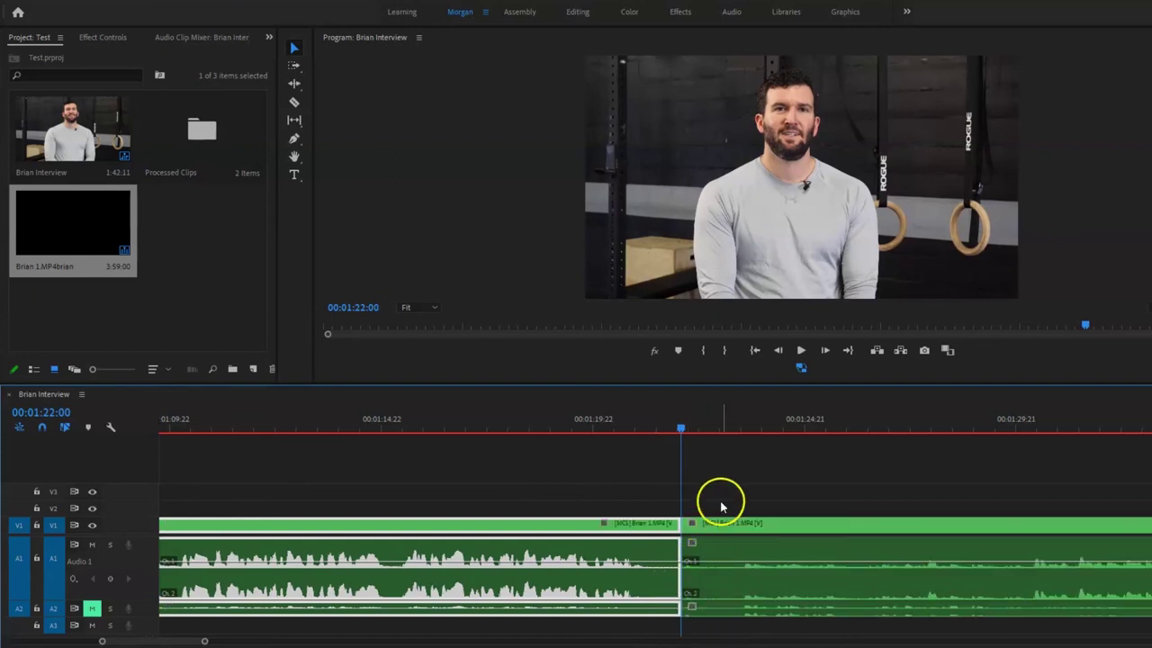
Step: Play the leftover footage from 00:01:30:00 to check it, and delete the whole segment after the 00:01:22:00 cut
scroll(770, 511, down, 2)
scroll(823, 531, down, 2)
drag(858, 418, 891, 419)
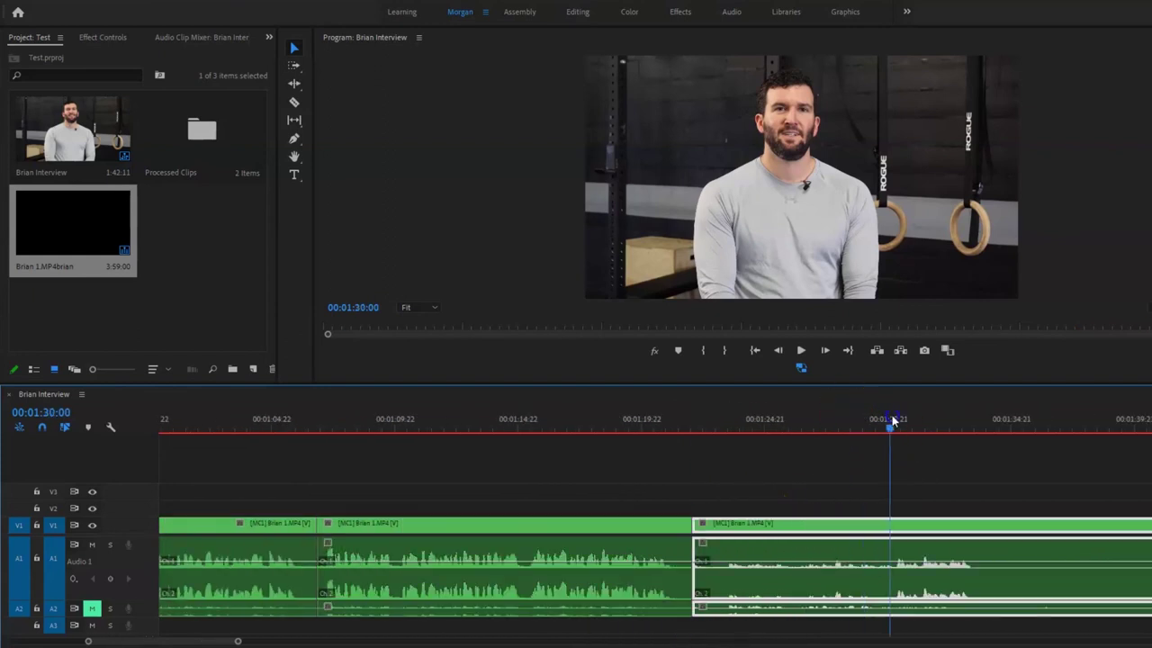
key(space)
scroll(772, 522, down, 2)
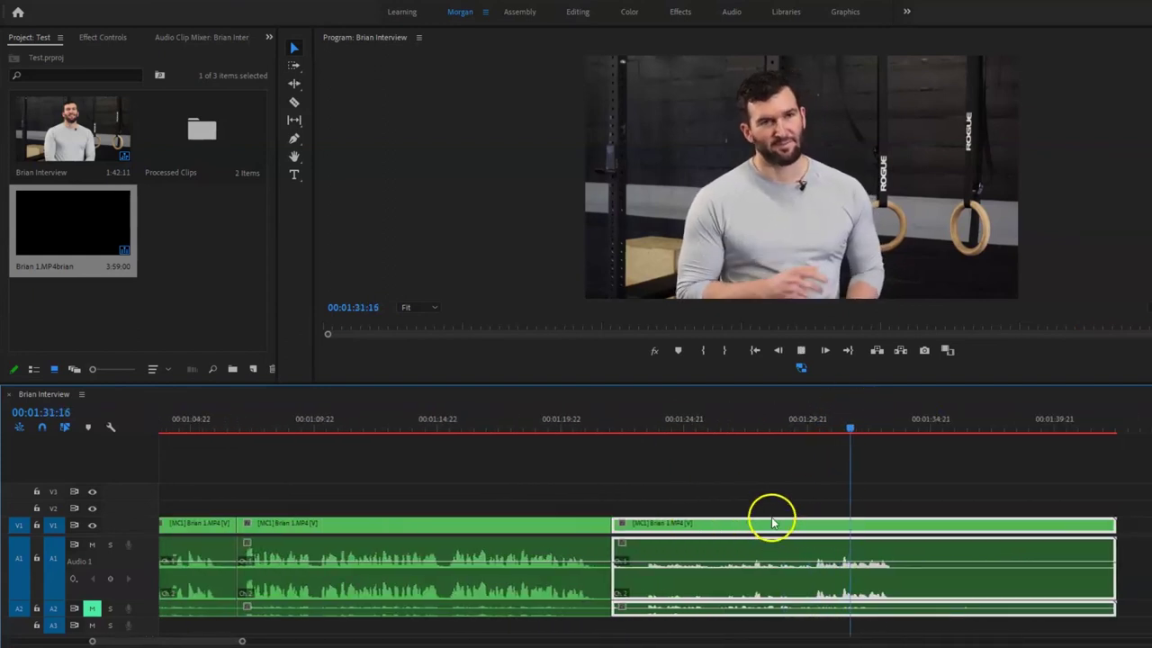
scroll(772, 522, down, 2)
key(space)
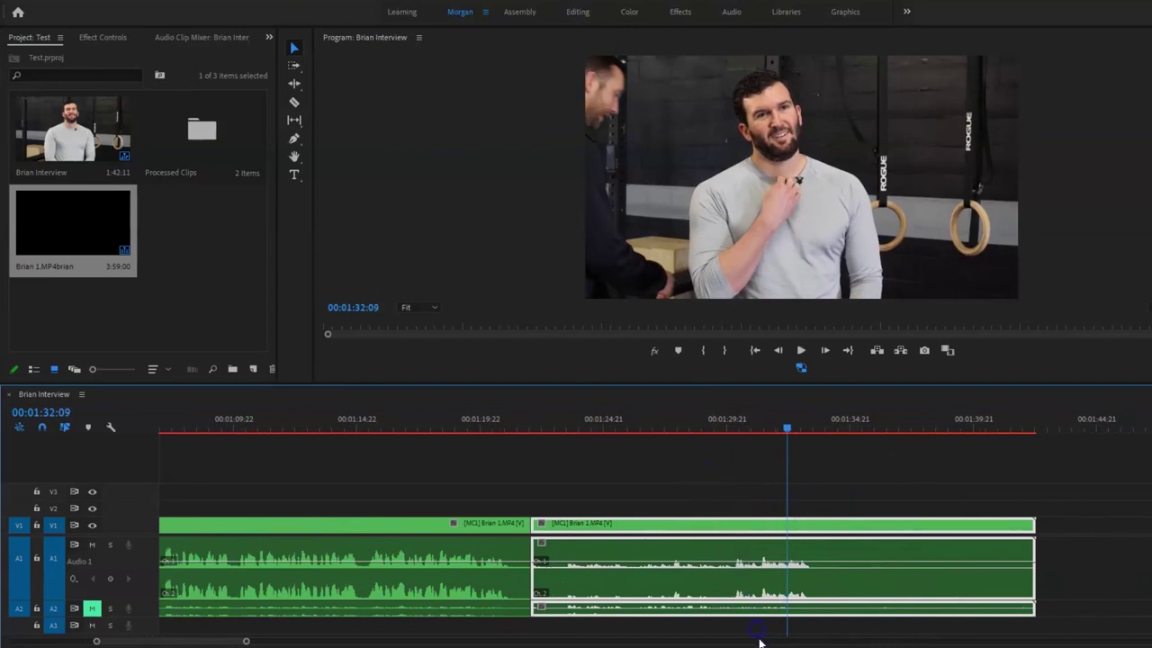
key(Delete)
scroll(674, 625, down, 3)
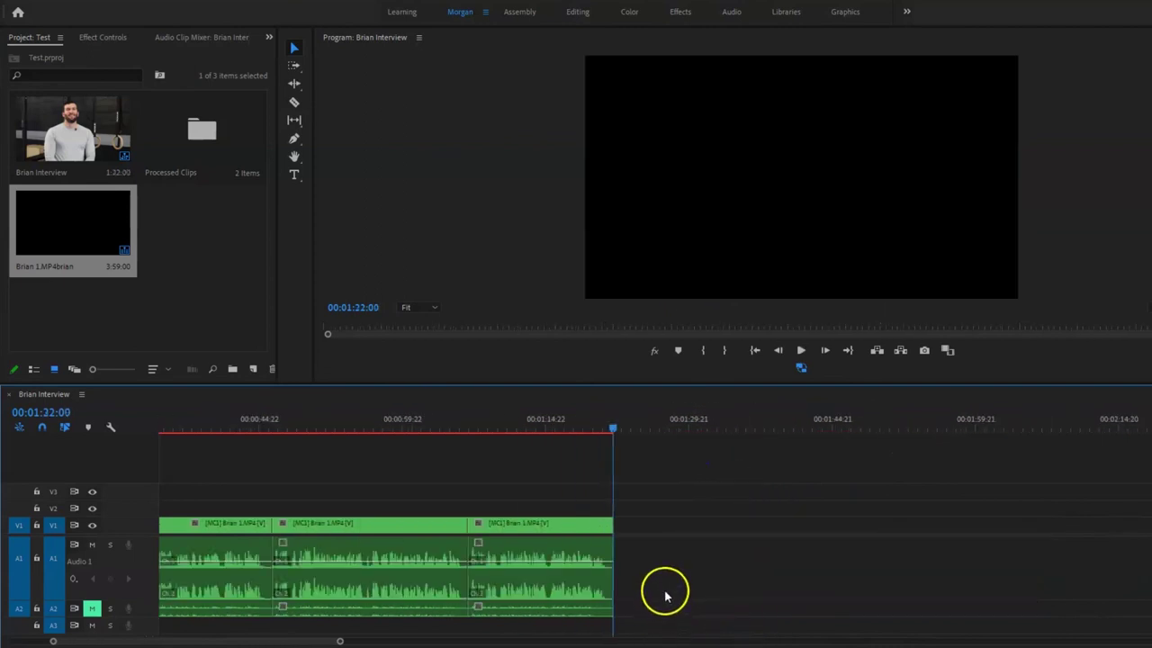
scroll(665, 595, down, 2)
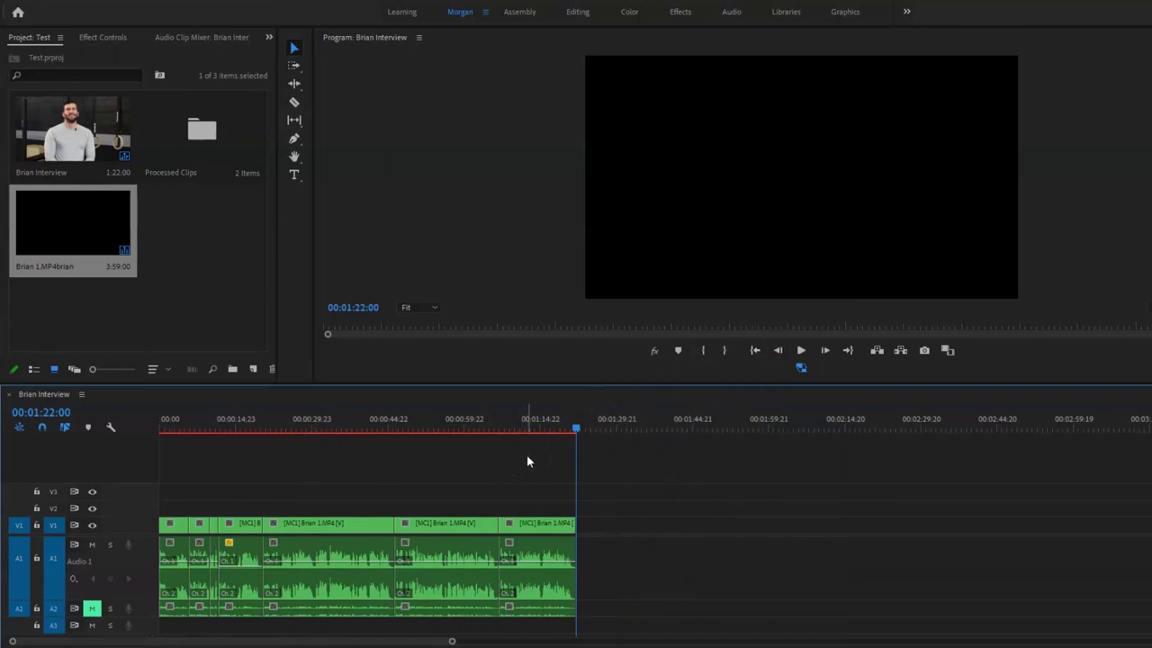
Step: Scrub through the rough-cut sequence to 00:01:16:00 and back to 00:00:52:05 to review the kept segments
click(551, 443)
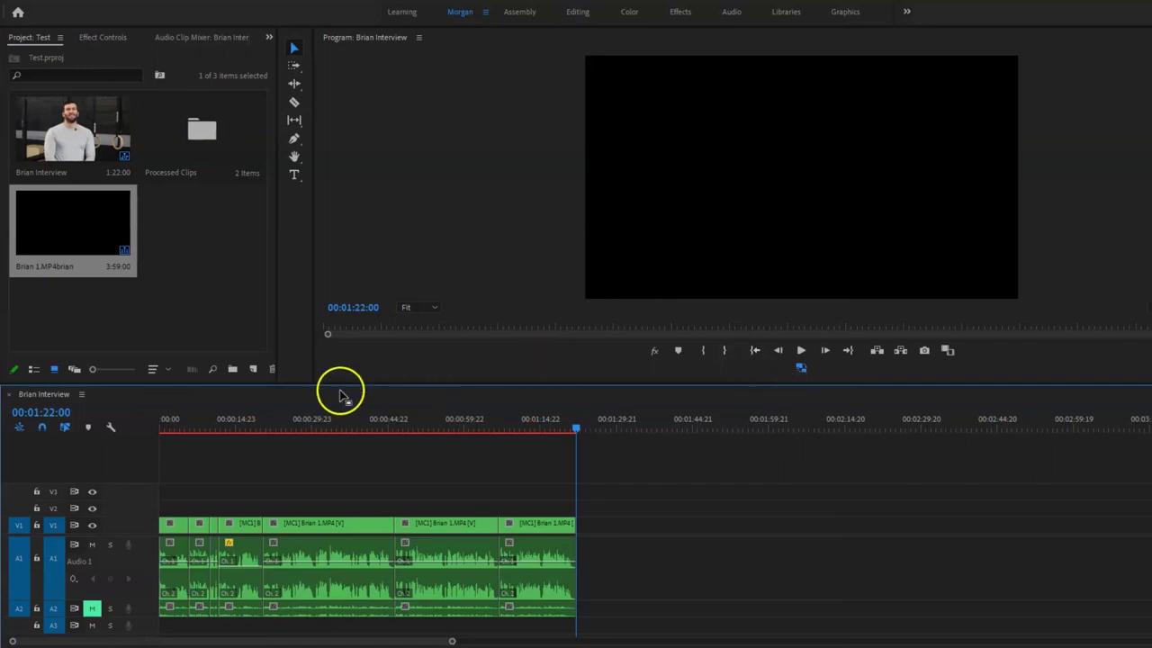
drag(235, 422, 546, 438)
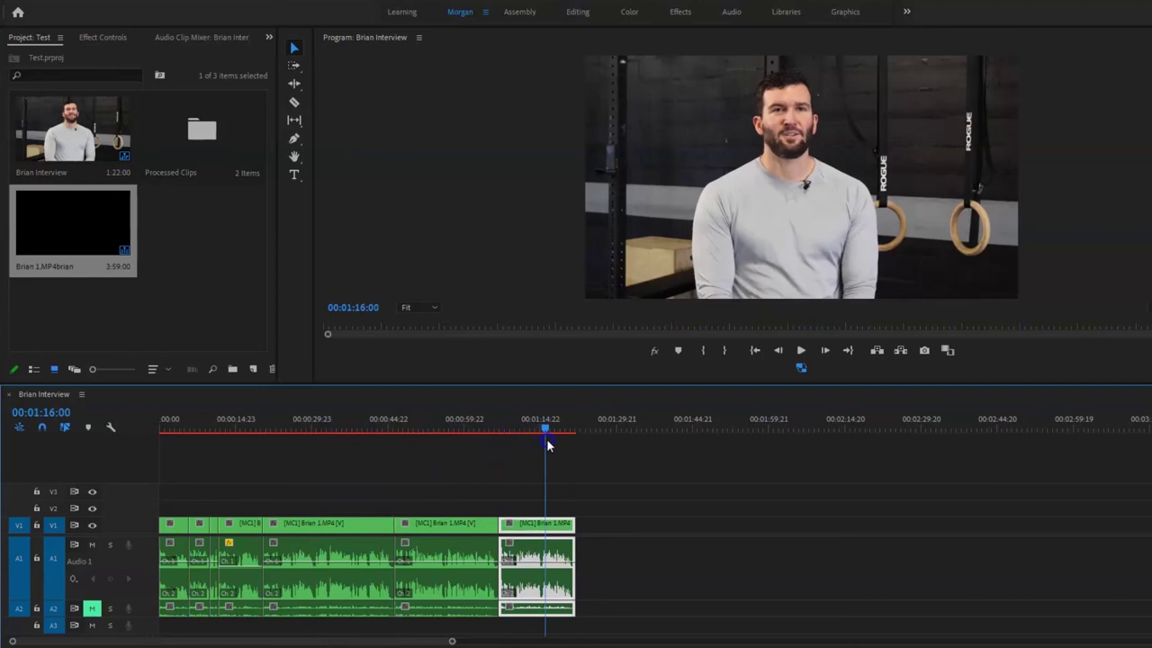
click(660, 525)
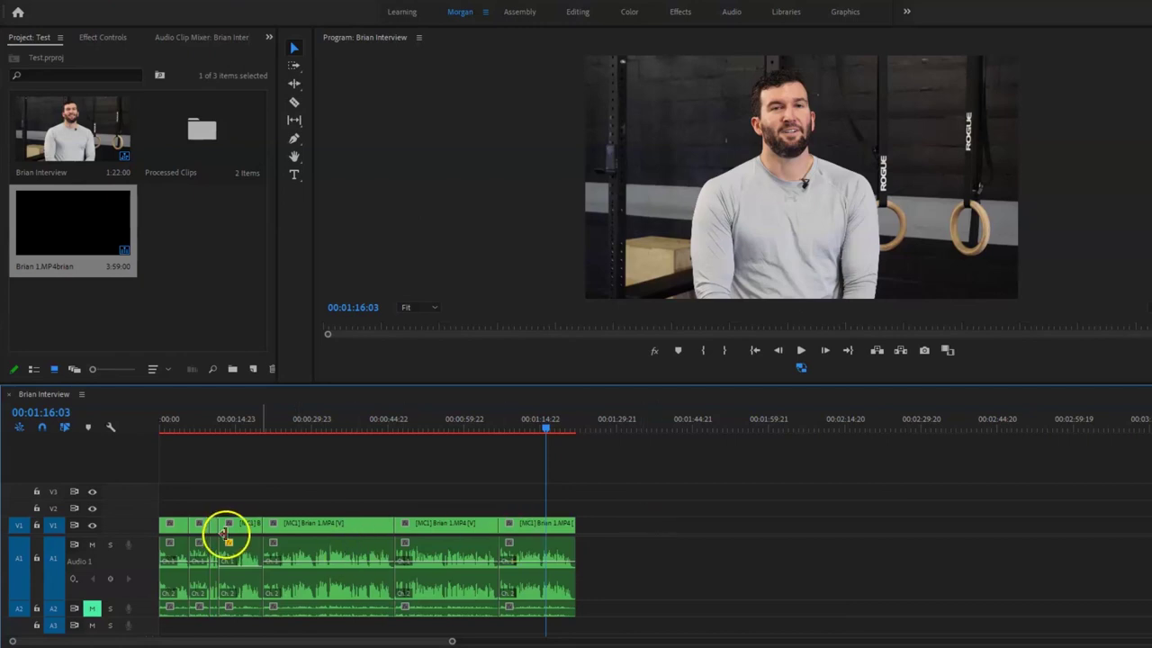
click(178, 526)
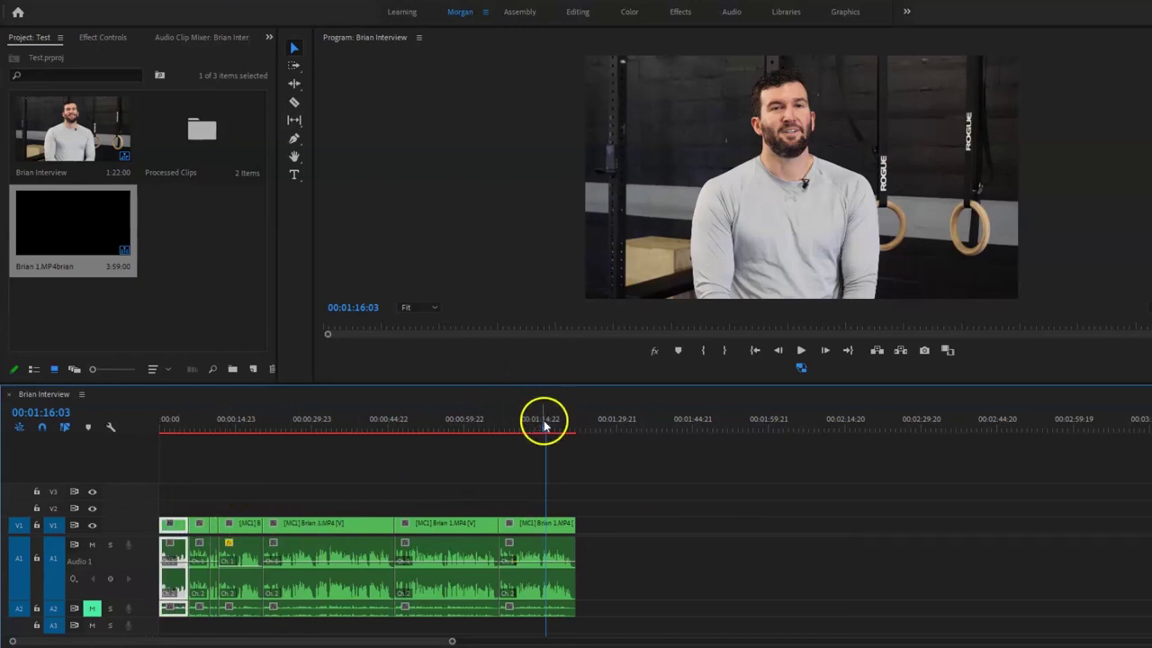
drag(544, 423, 424, 437)
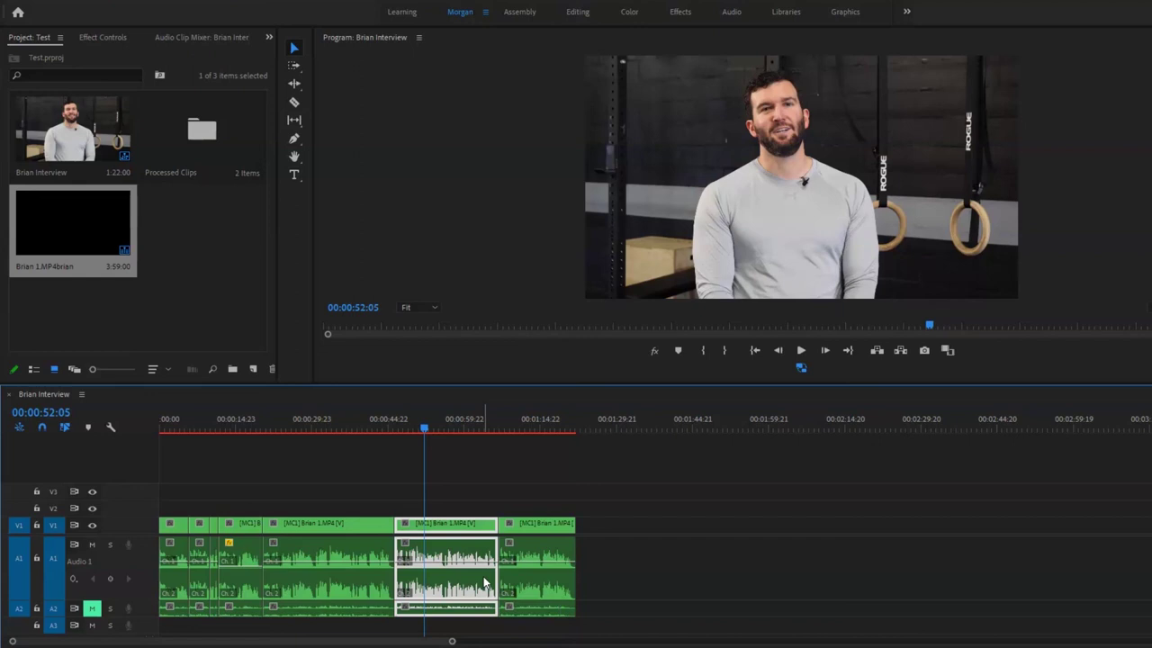
click(183, 545)
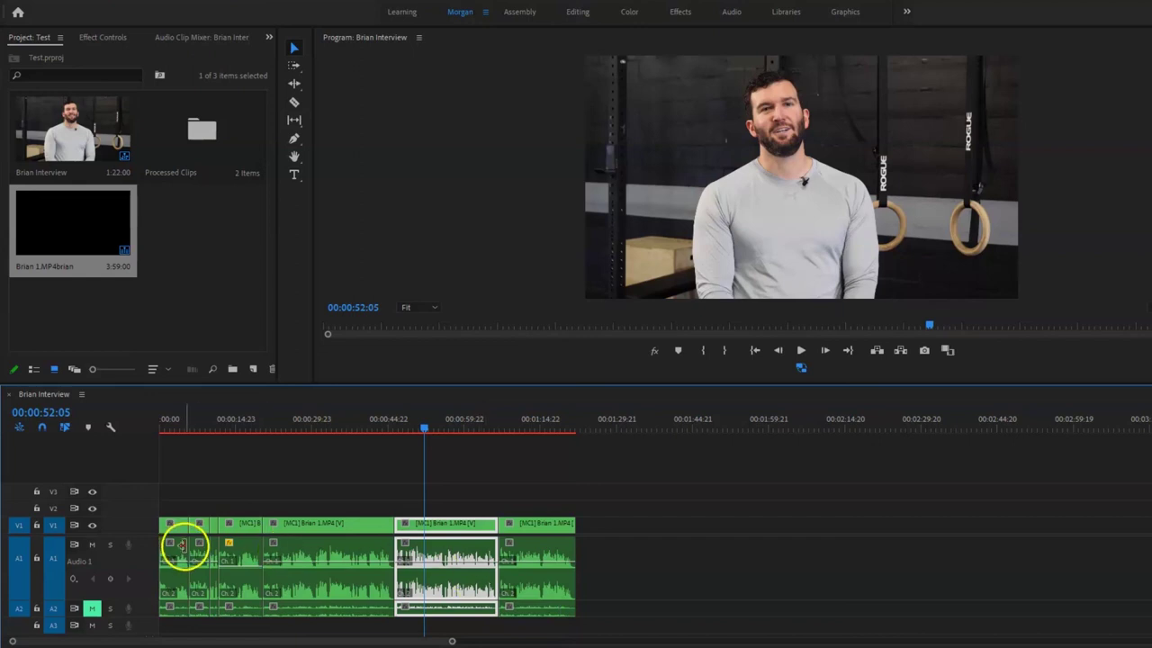
Step: Play the short early segments from 00:00:09:12 to 00:00:12:04 to examine how the picture jumps across their cuts
scroll(185, 546, up, 5)
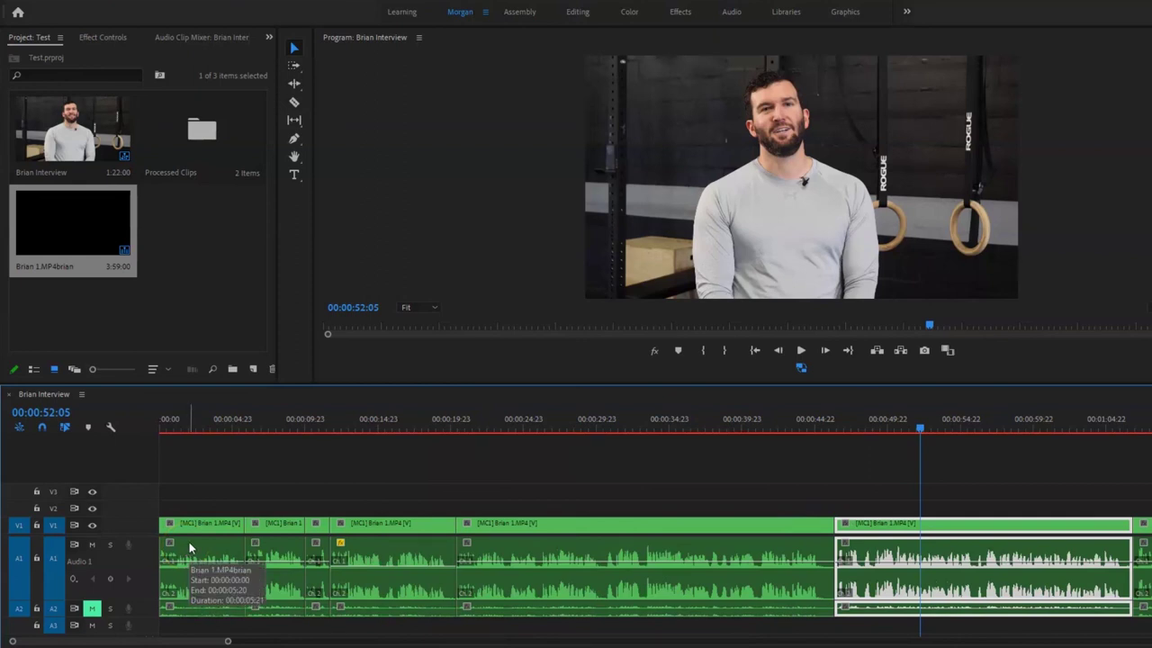
click(299, 426)
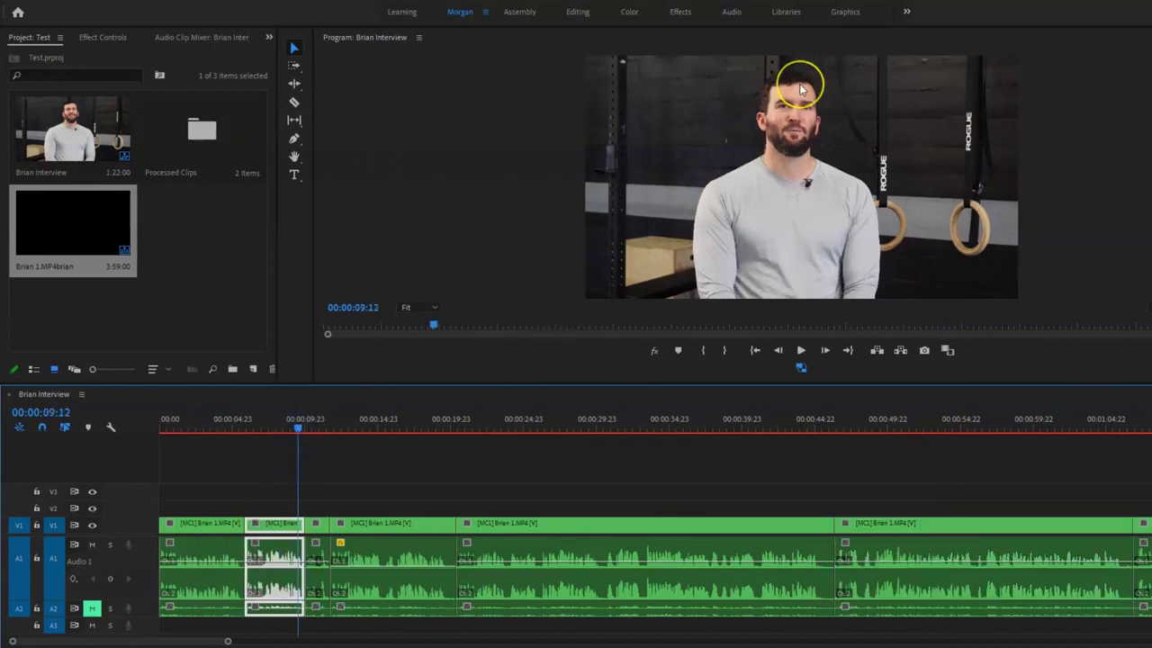
key(space)
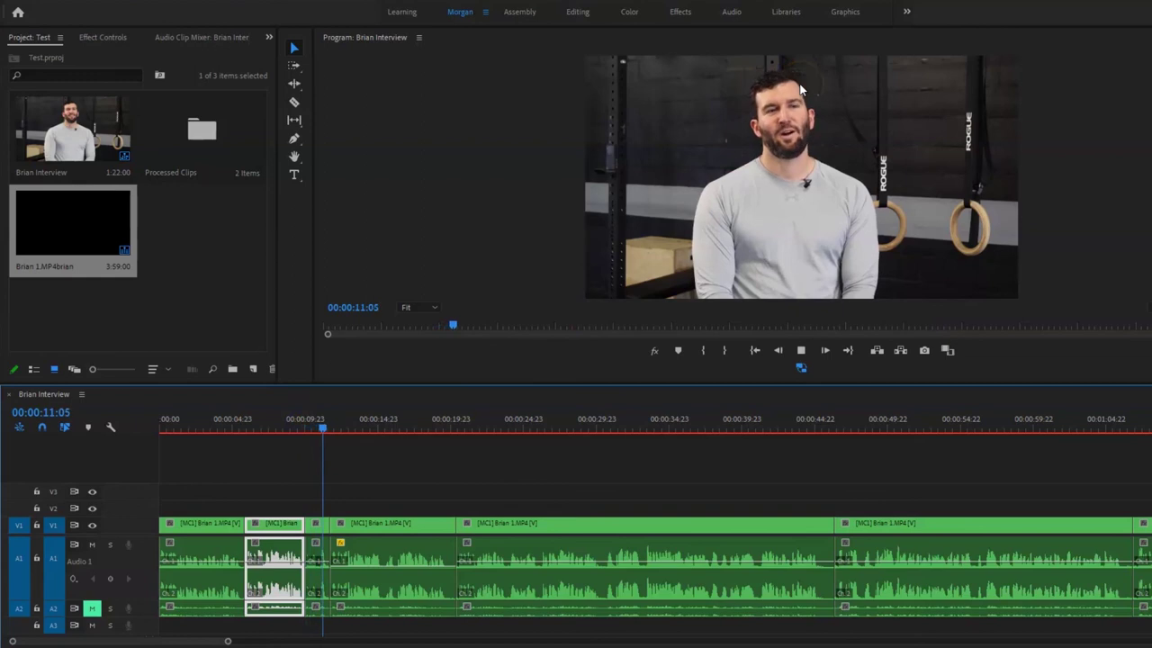
key(space)
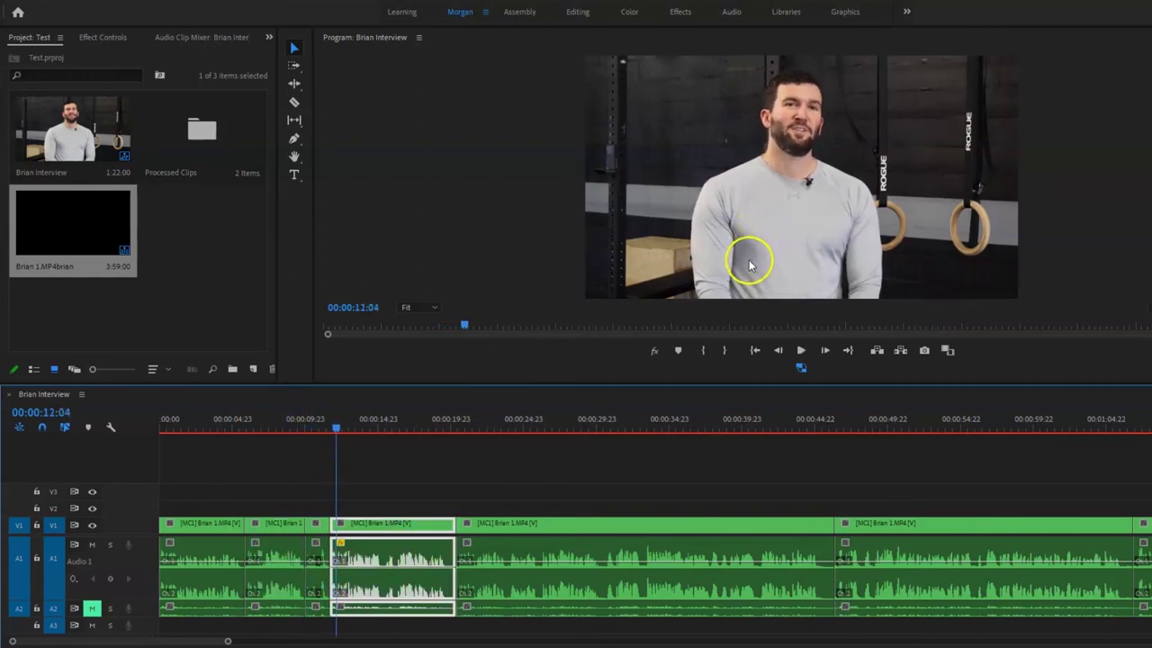